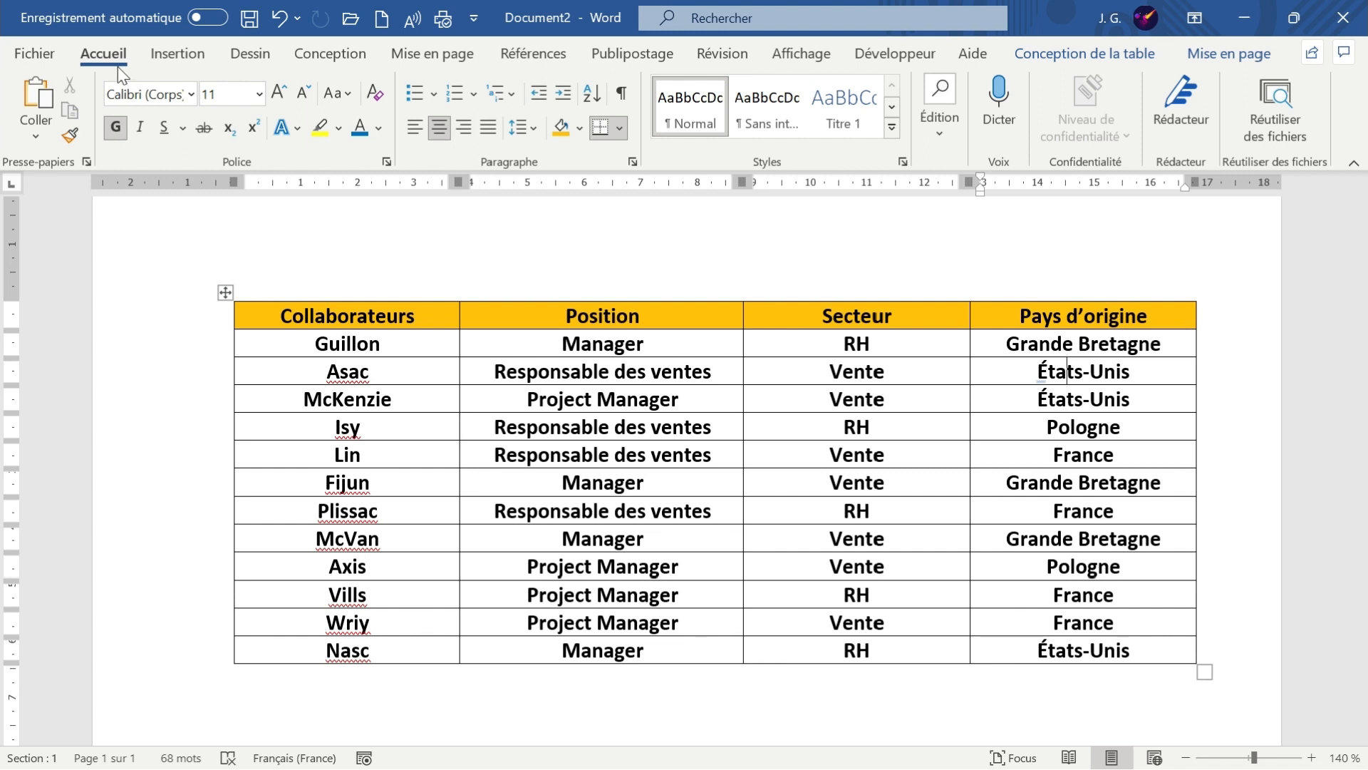
# Open the Find and Replace dialog with its extended search options and clear the Titre 1 style criterion from the search
pyautogui.click(951, 139)
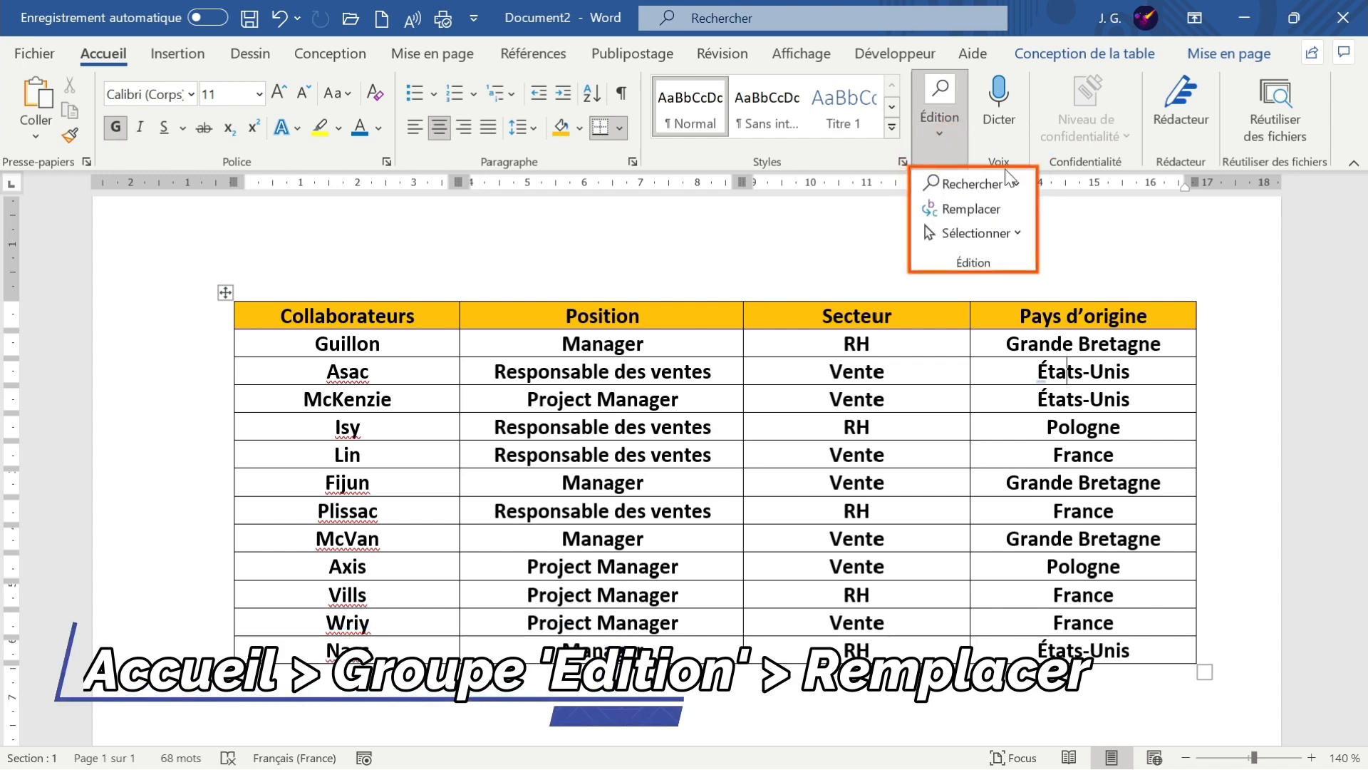
pyautogui.click(970, 209)
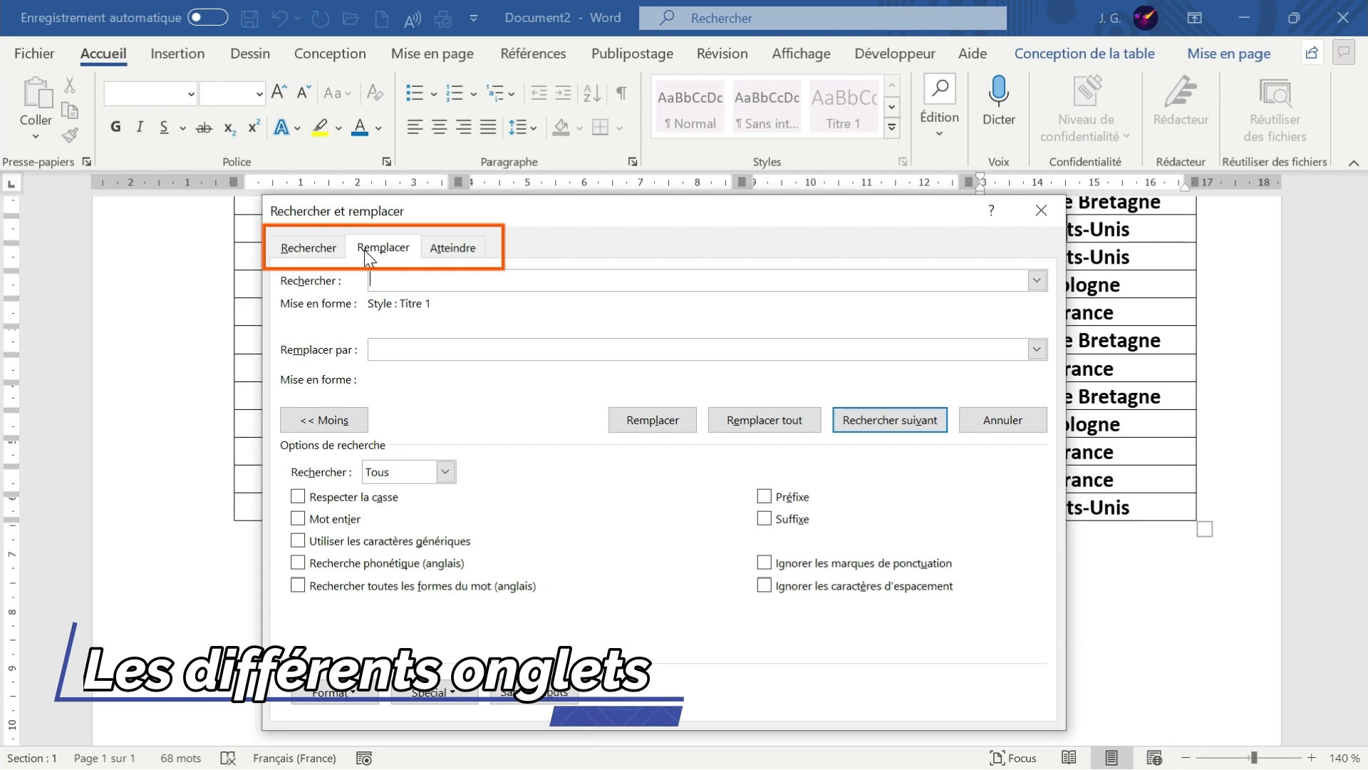
pyautogui.click(316, 258)
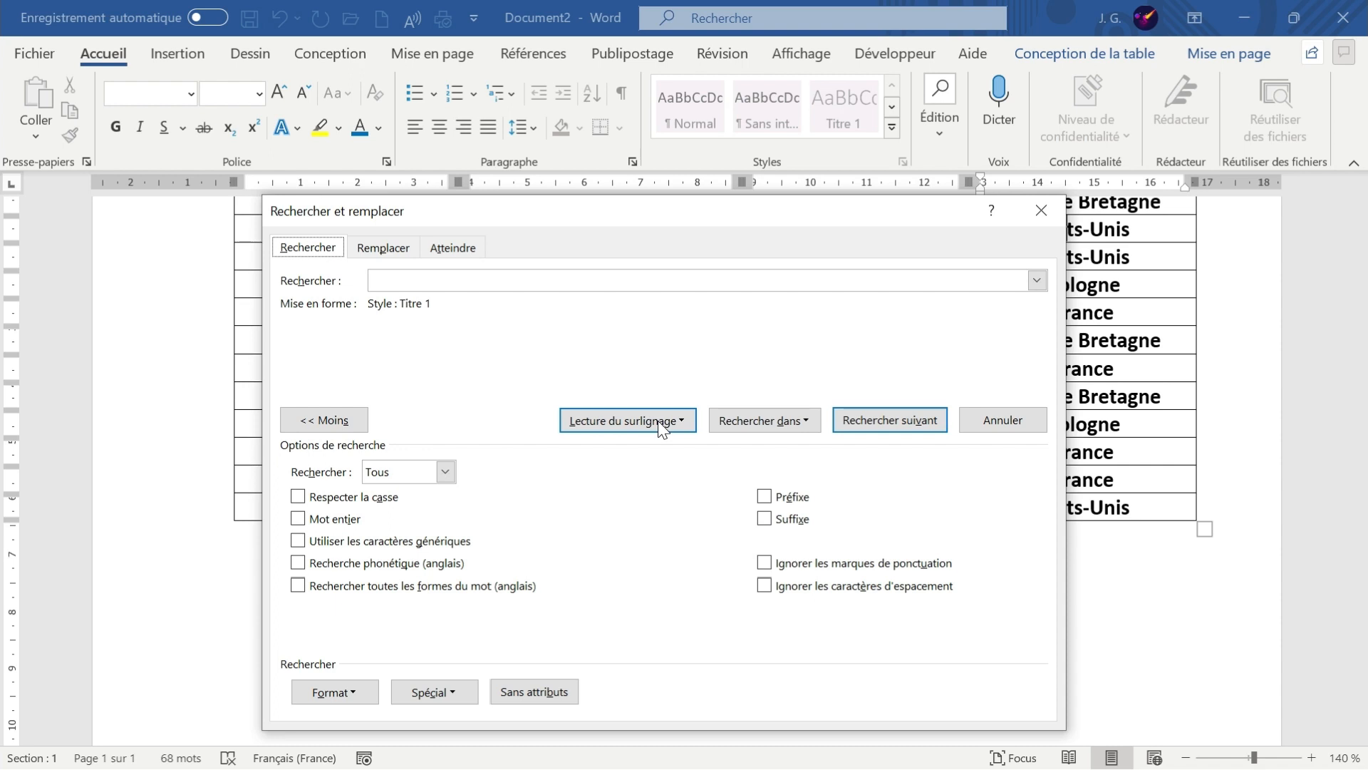
pyautogui.click(383, 249)
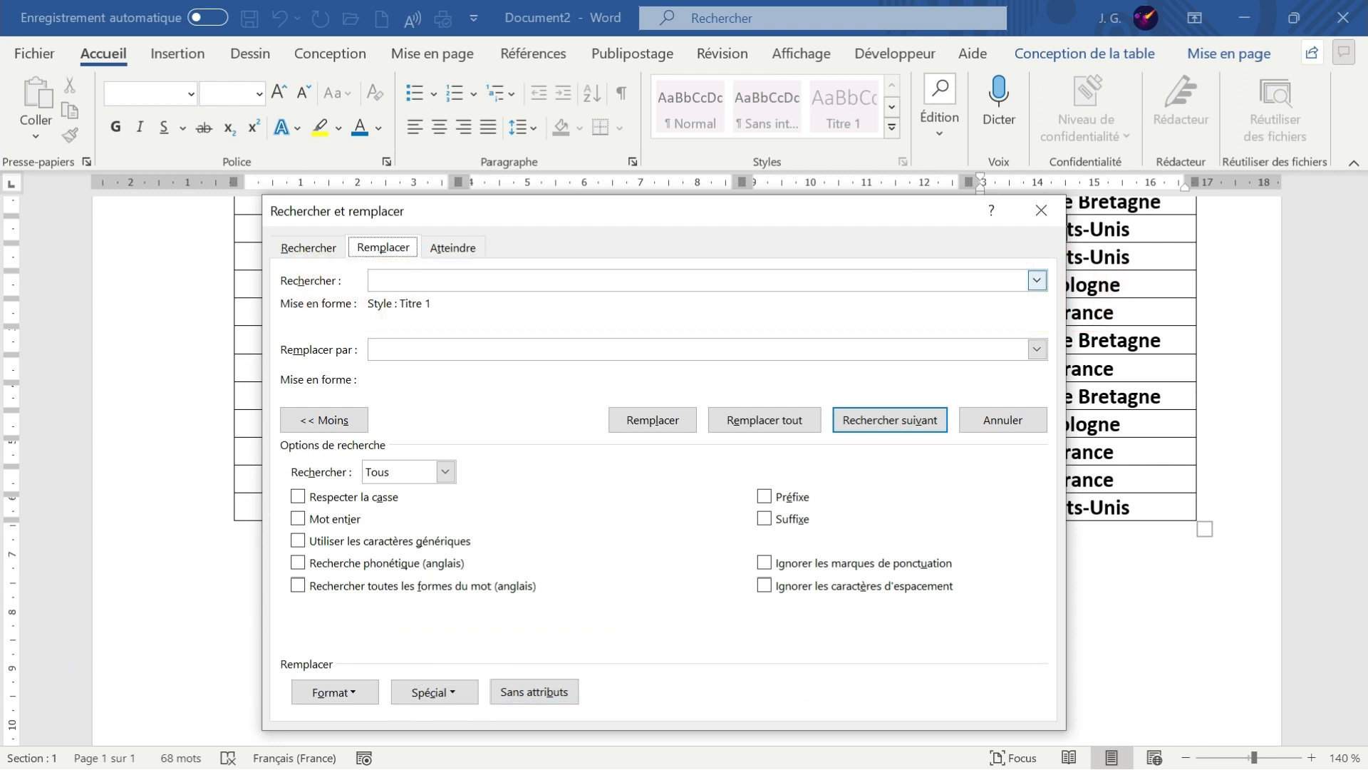
pyautogui.click(400, 349)
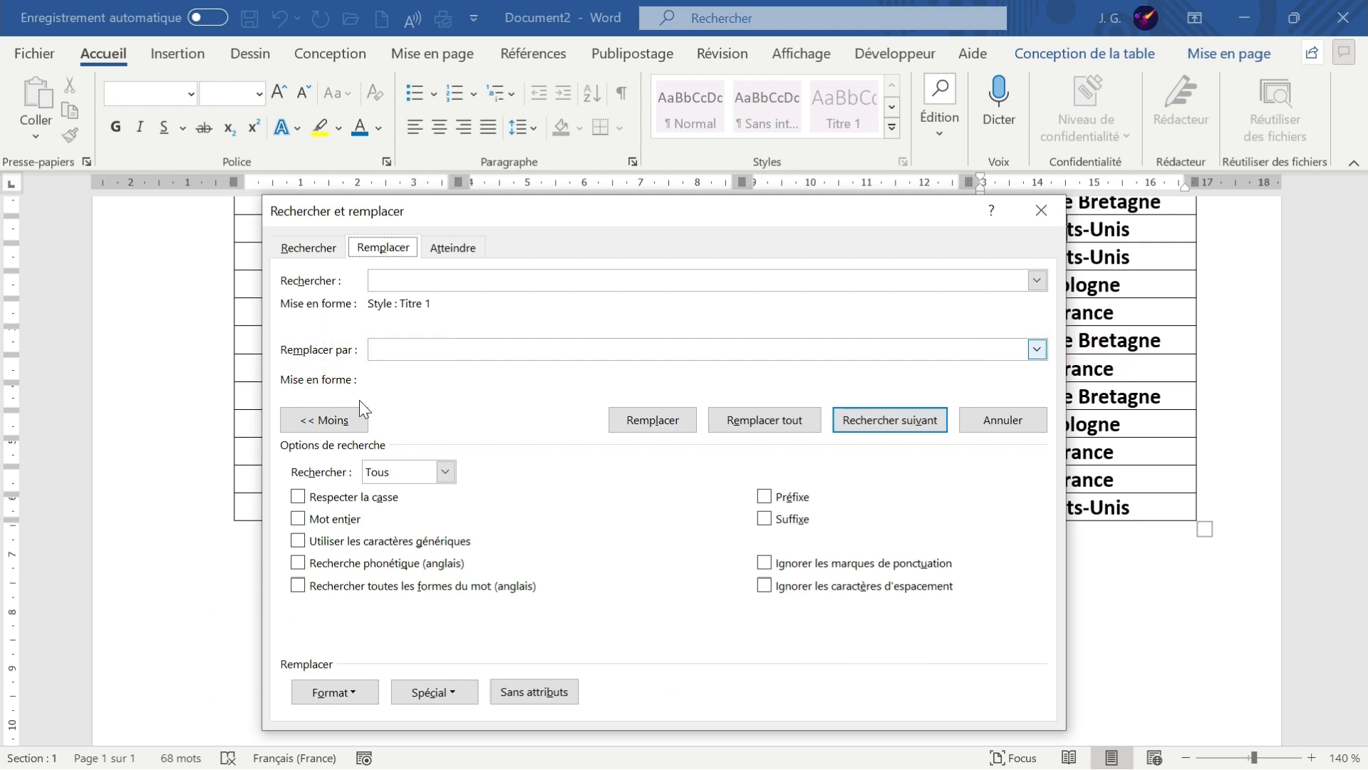
pyautogui.click(327, 424)
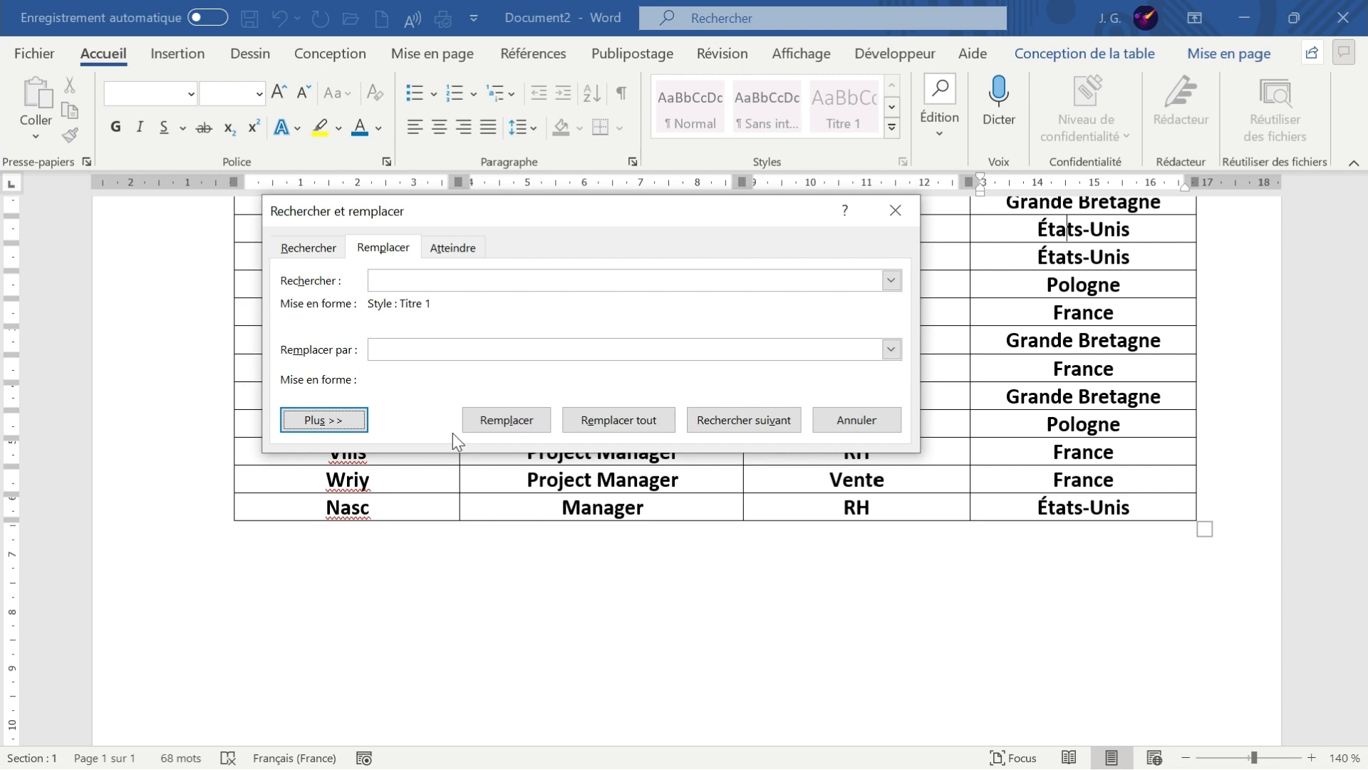
pyautogui.click(344, 421)
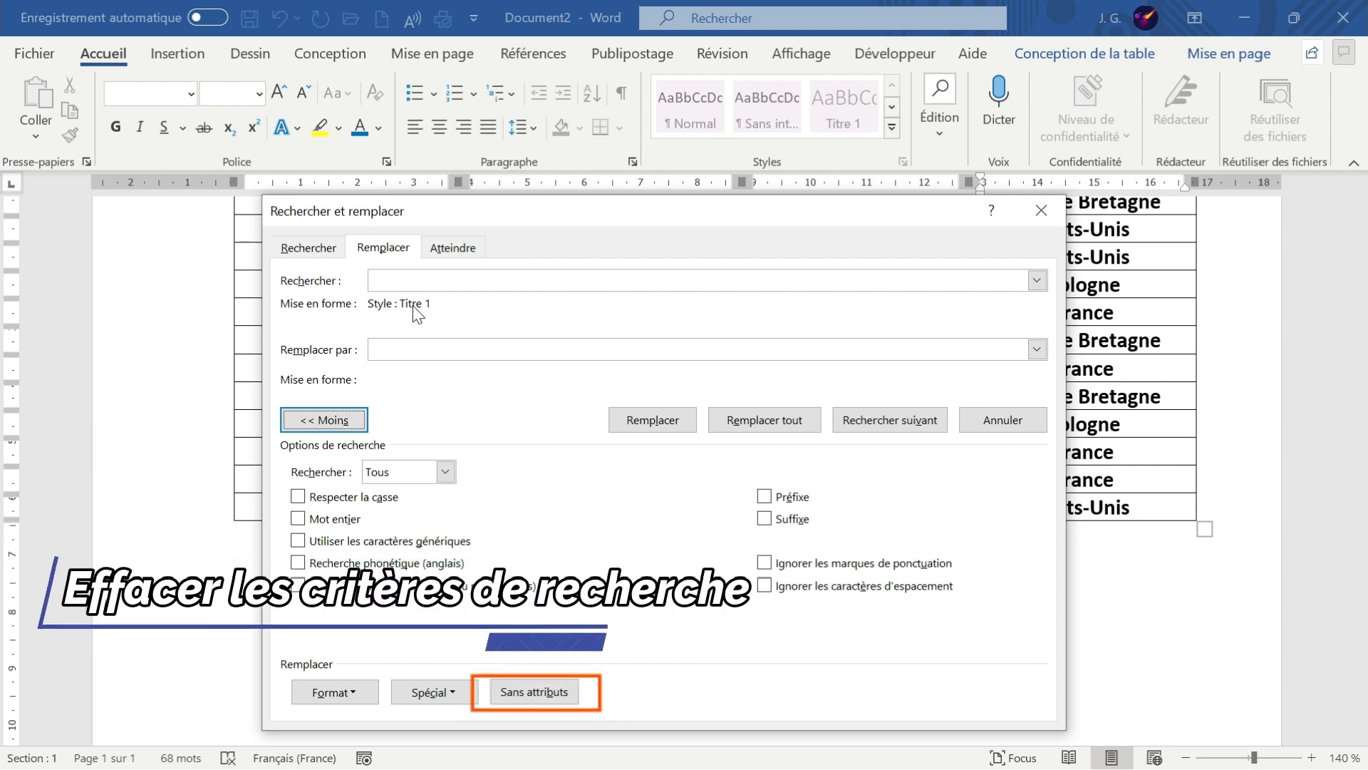
pyautogui.click(539, 692)
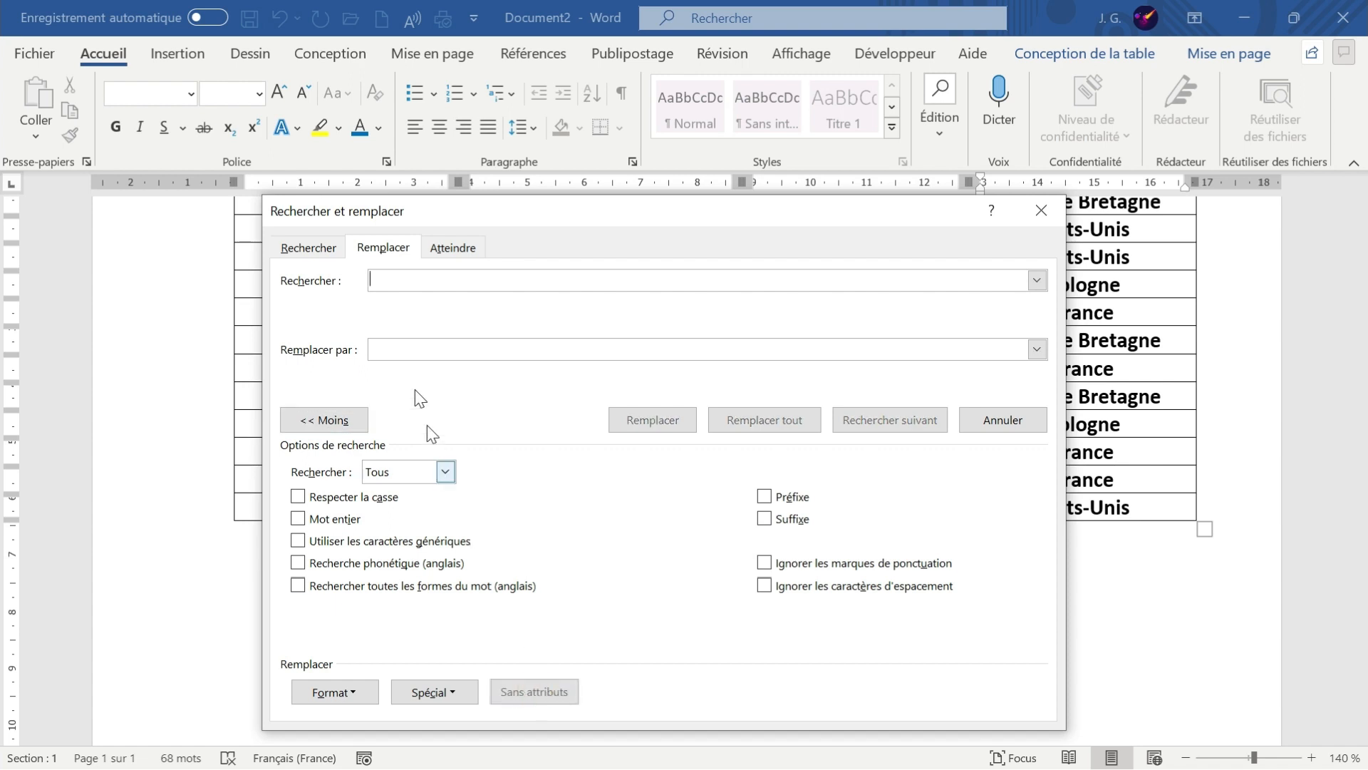
# Enter "grande bretagne" as the text to find
pyautogui.write('g')
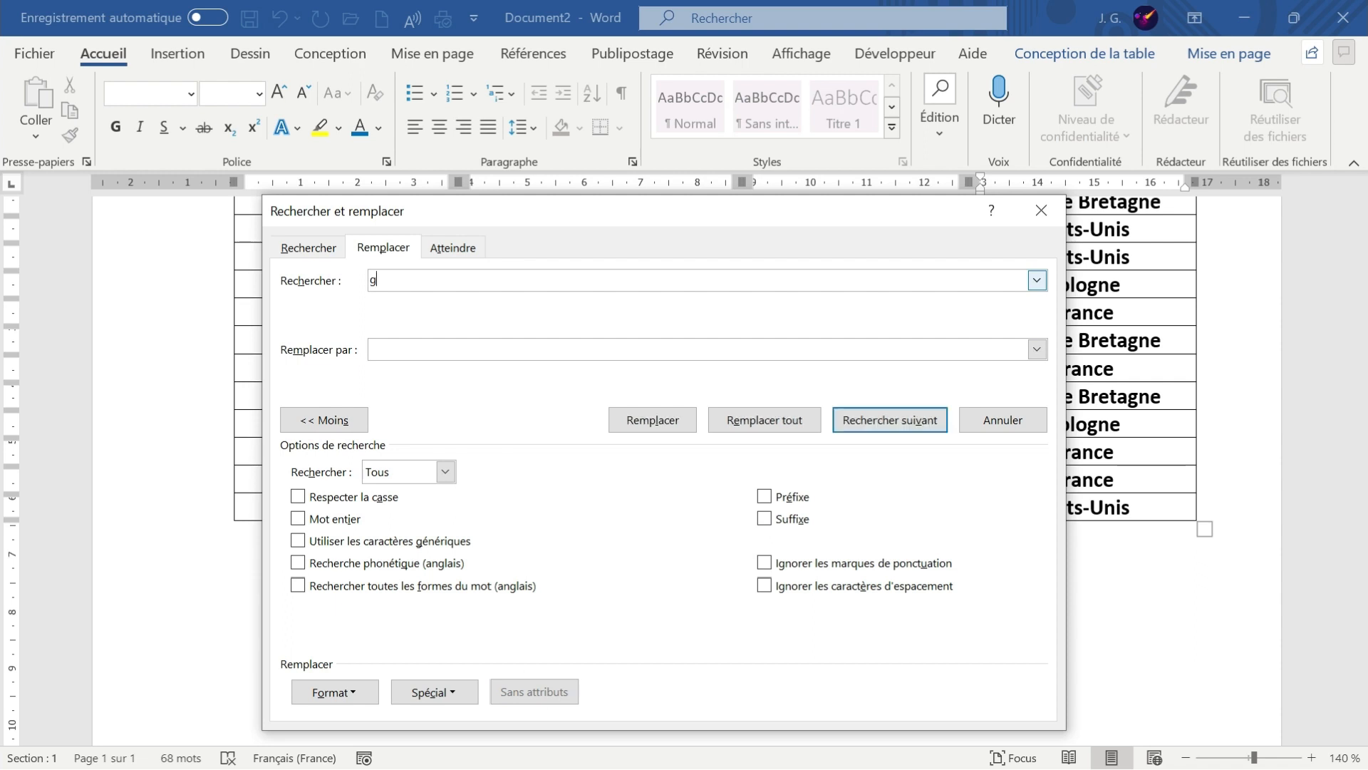
pyautogui.write('rand ebretagne')
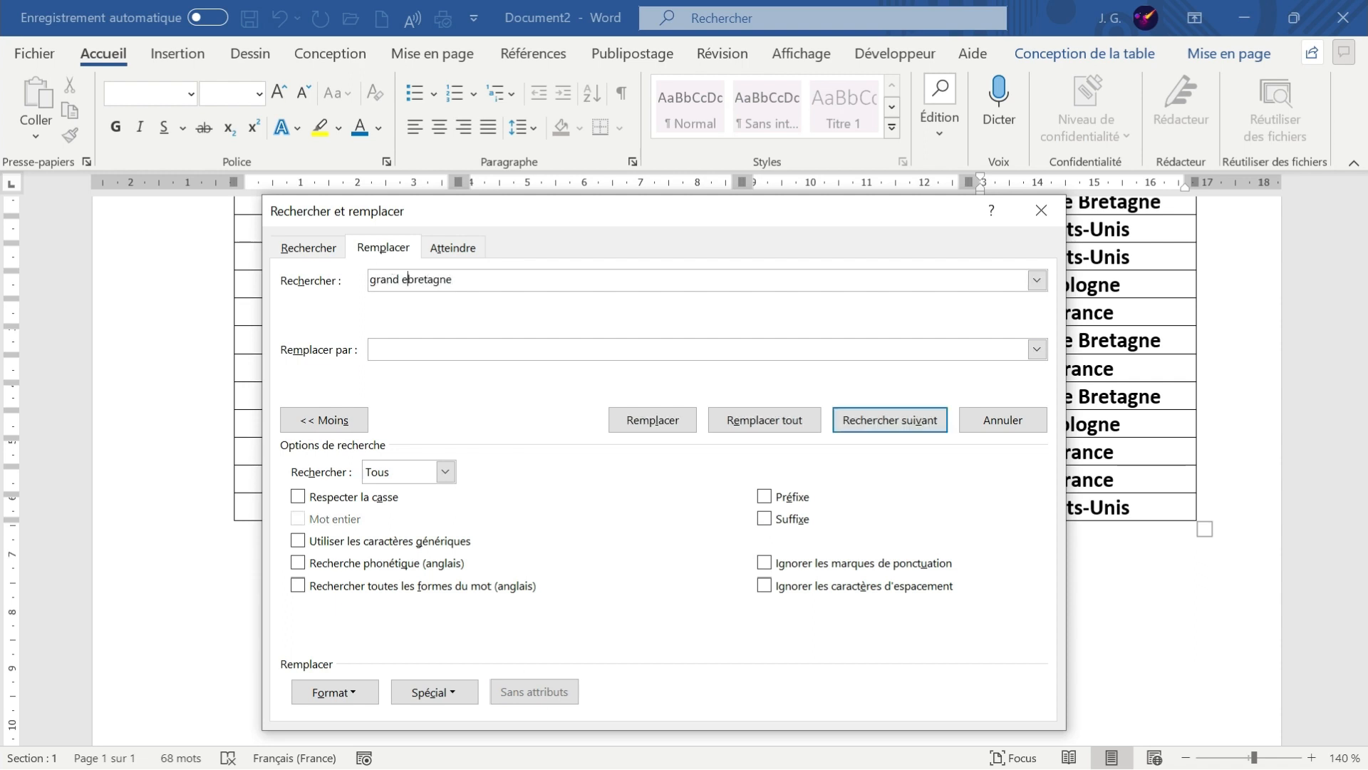
pyautogui.click(399, 280)
pyautogui.press('Delete')
pyautogui.press('Delete')
pyautogui.write('e')
# Replace all matches with "GB", close the dialog and check the changed cells in the Pays d'origine column
pyautogui.click(403, 349)
pyautogui.write('GB')
pyautogui.click(772, 421)
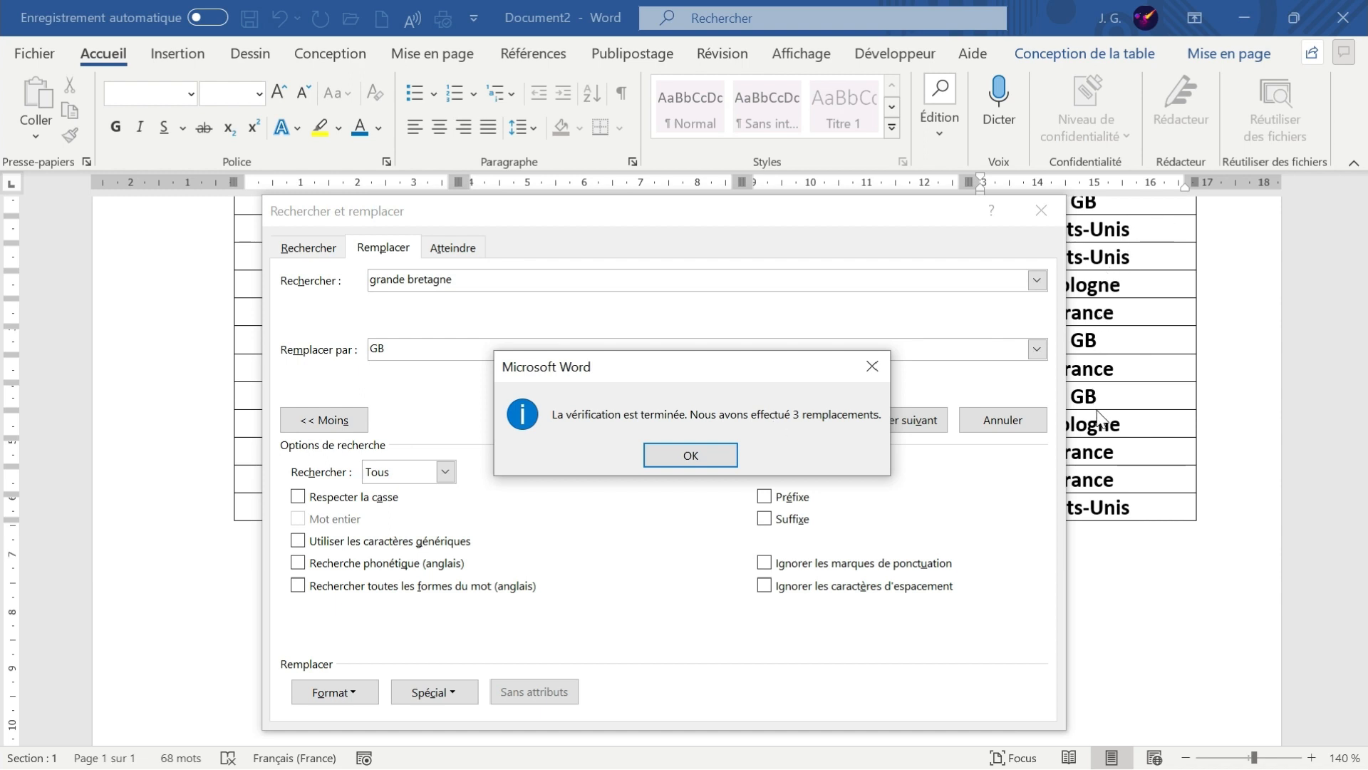
pyautogui.click(695, 455)
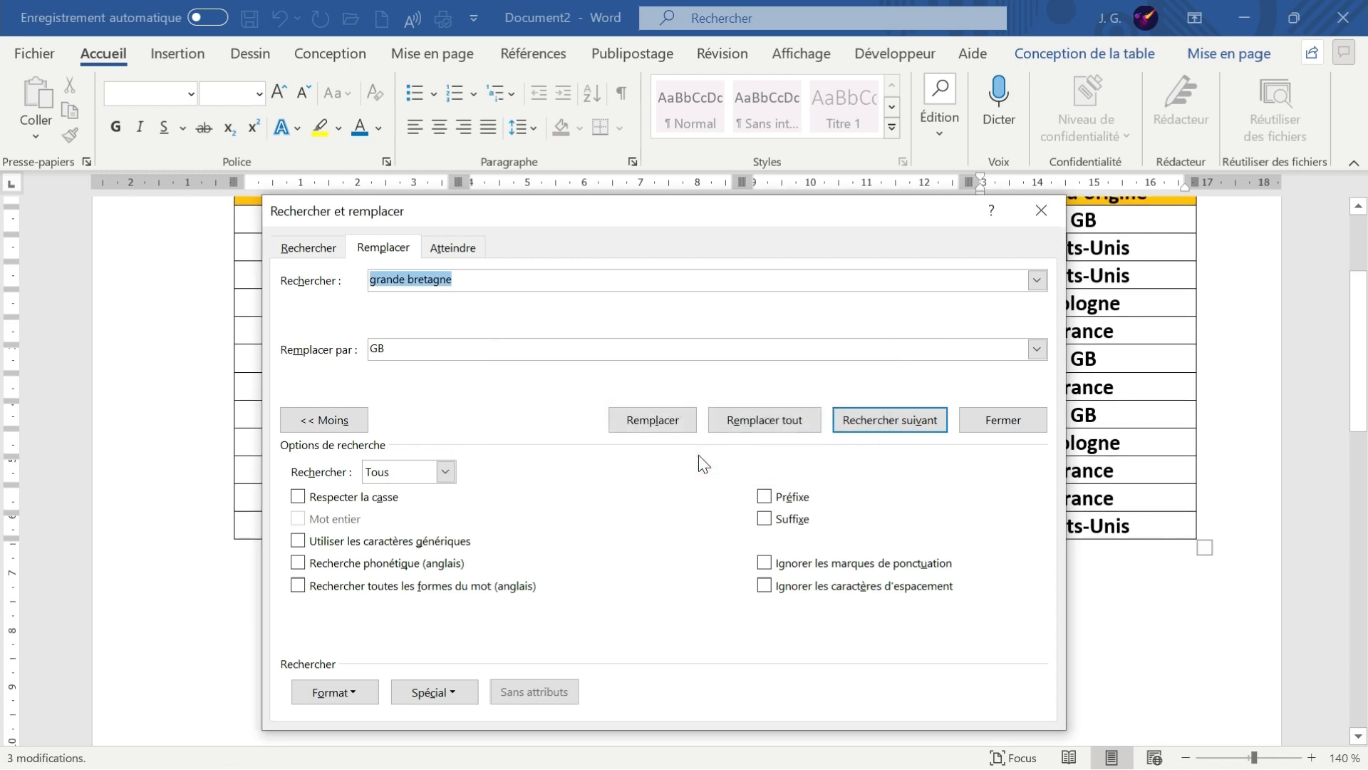
pyautogui.click(1056, 211)
pyautogui.scroll(3, 712, 427)
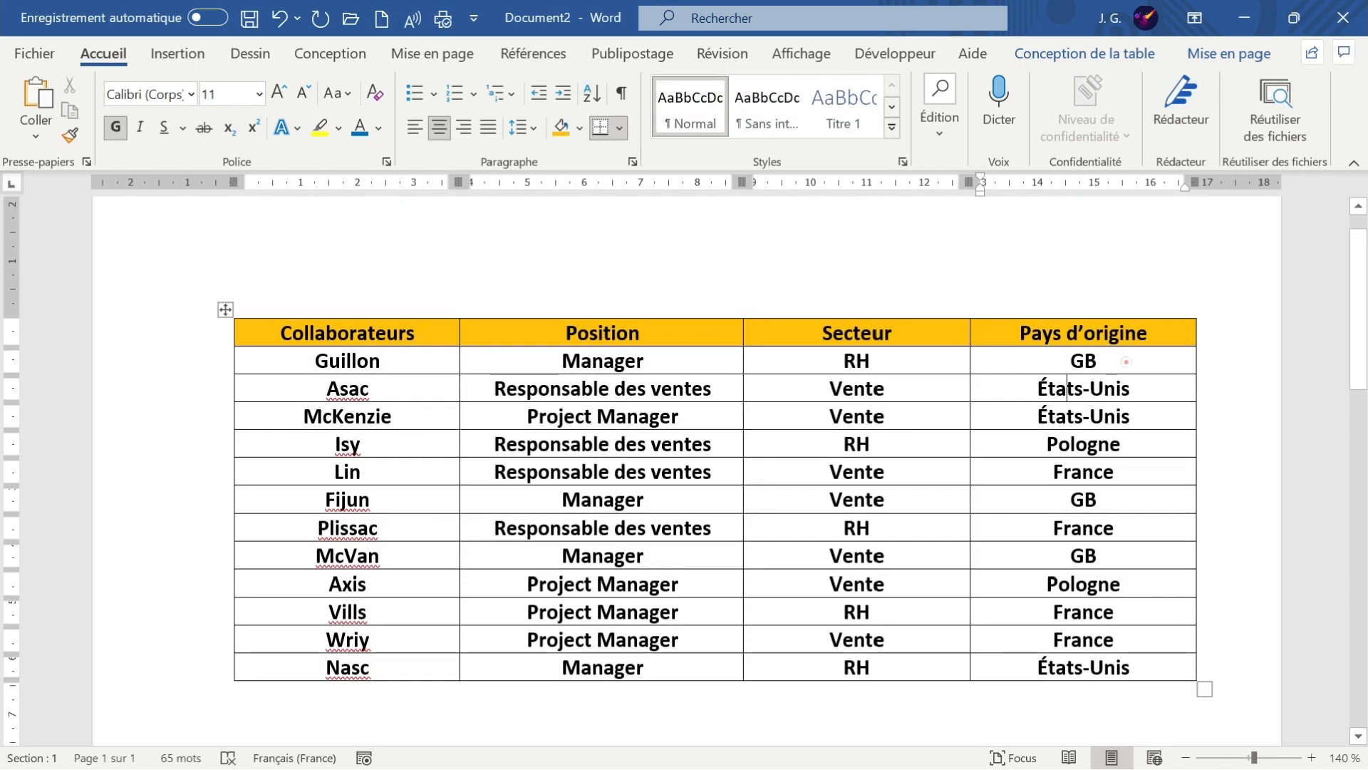
pyautogui.click(1102, 501)
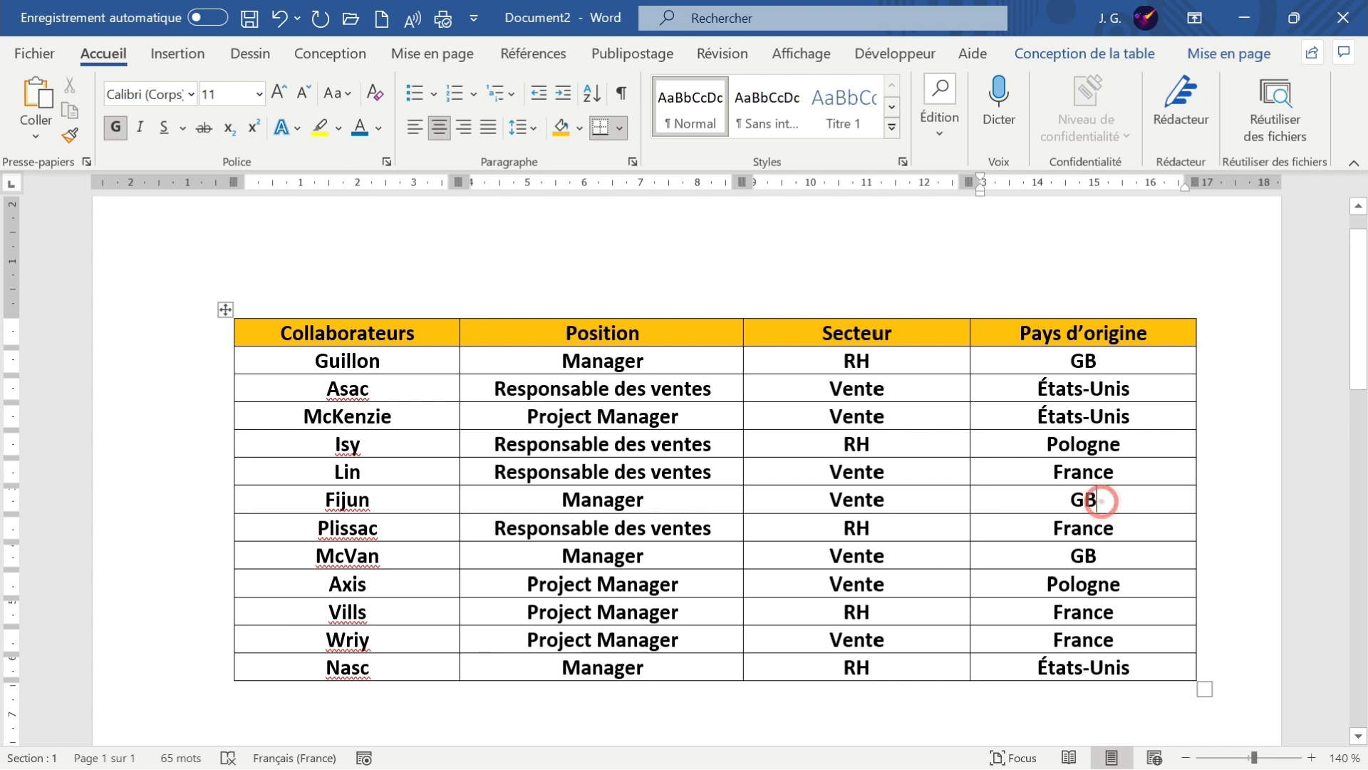
pyautogui.click(1104, 553)
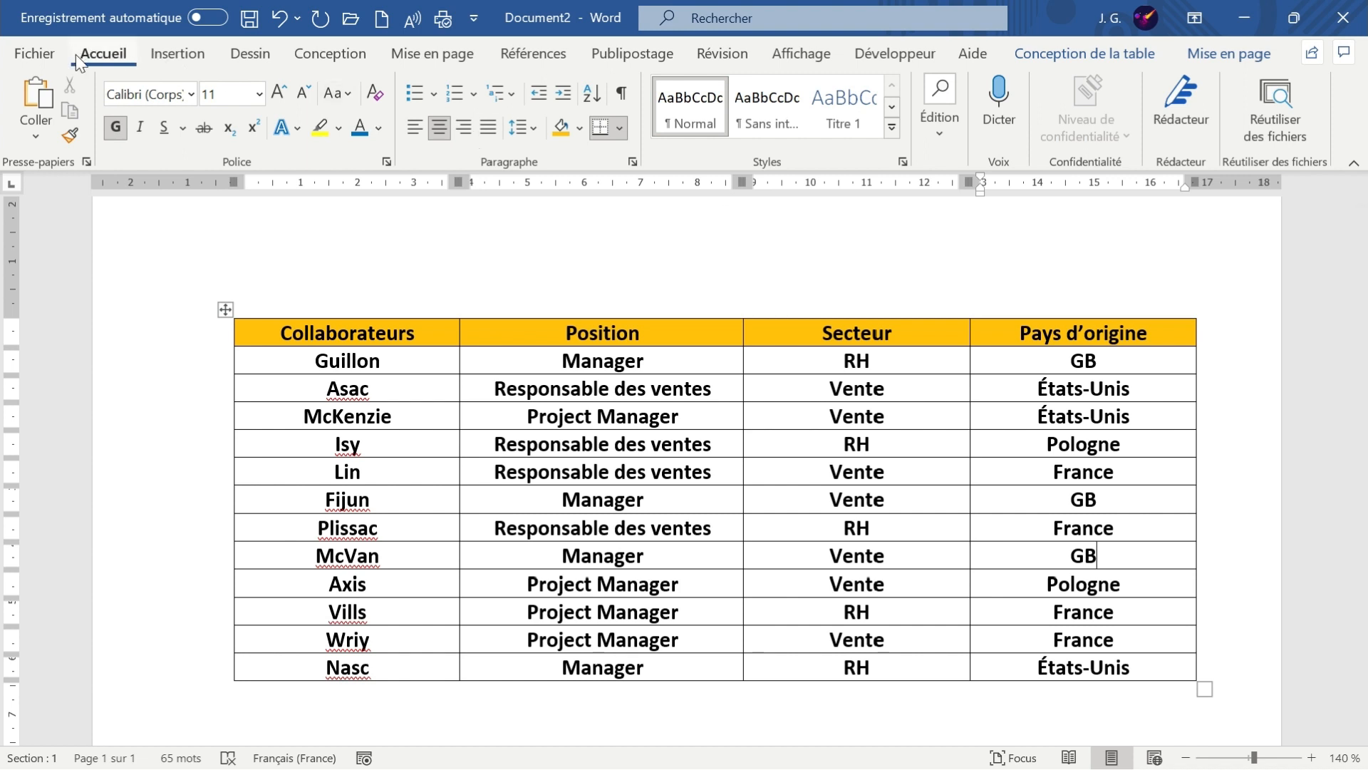
# Reopen Find and Replace and try to replace all occurrences of "états unis" with "EU"
pyautogui.click(929, 148)
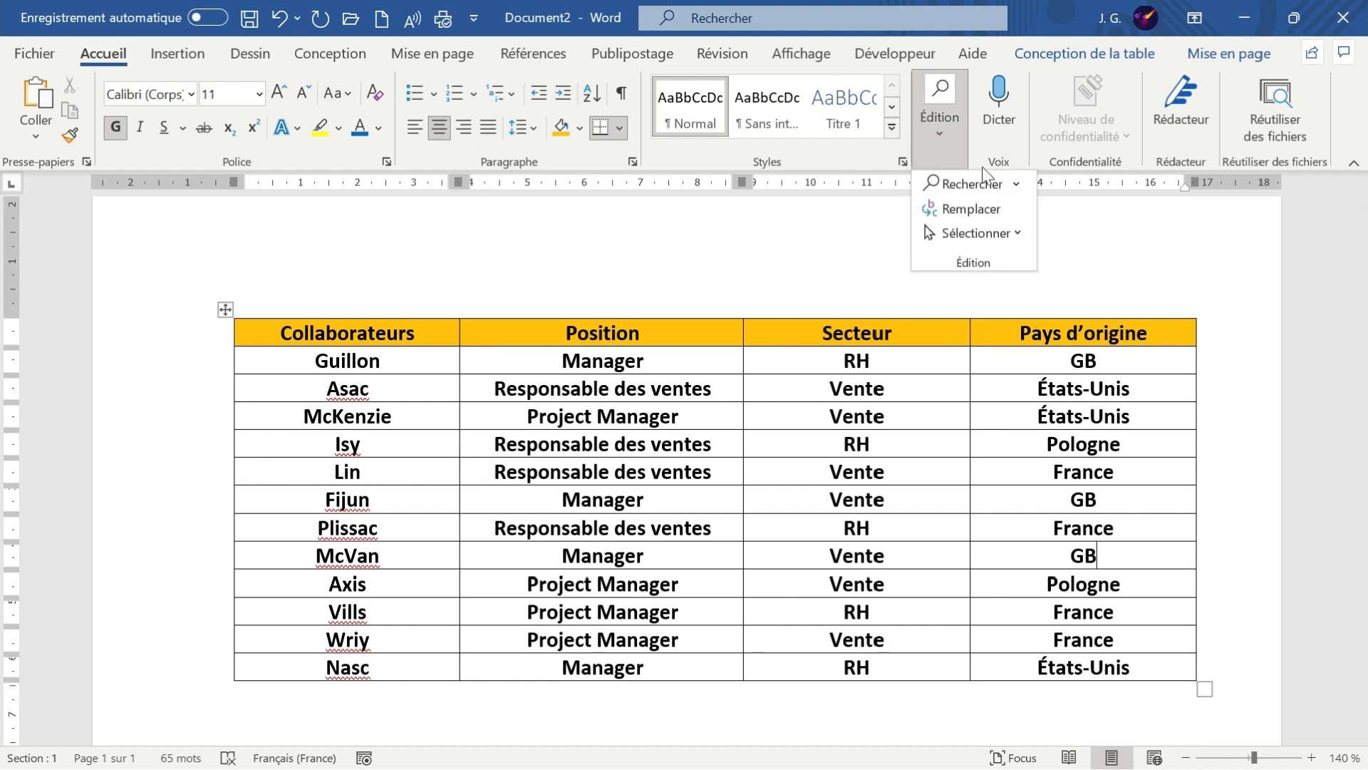
pyautogui.click(975, 211)
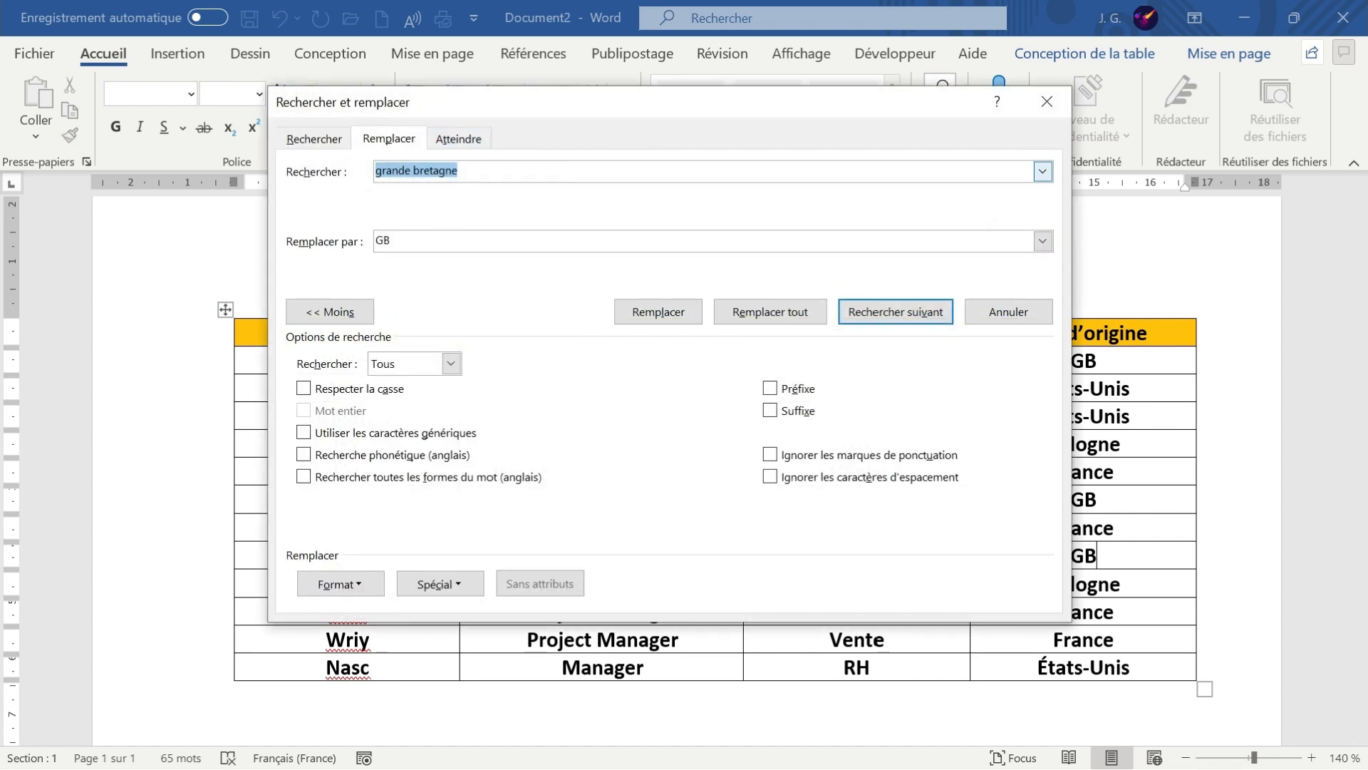
pyautogui.press('BackSpace')
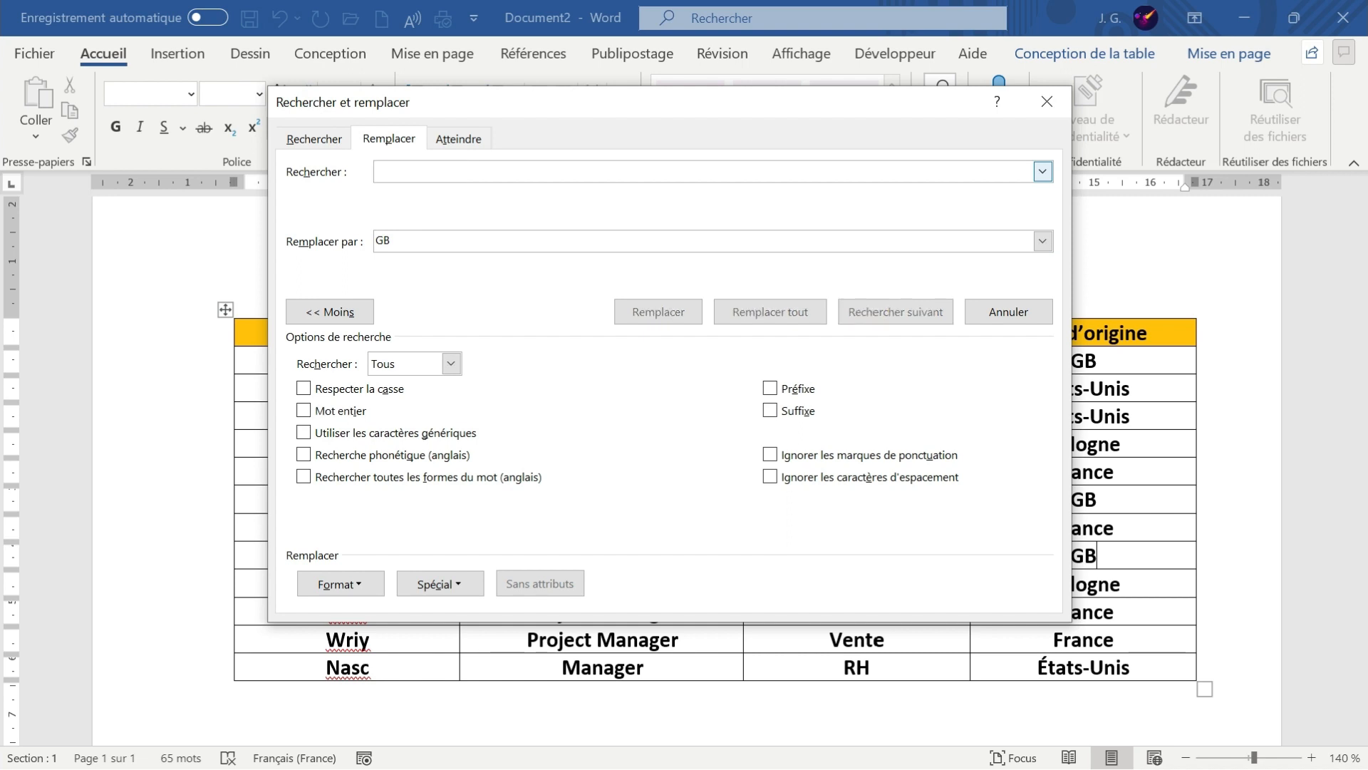
pyautogui.write('états')
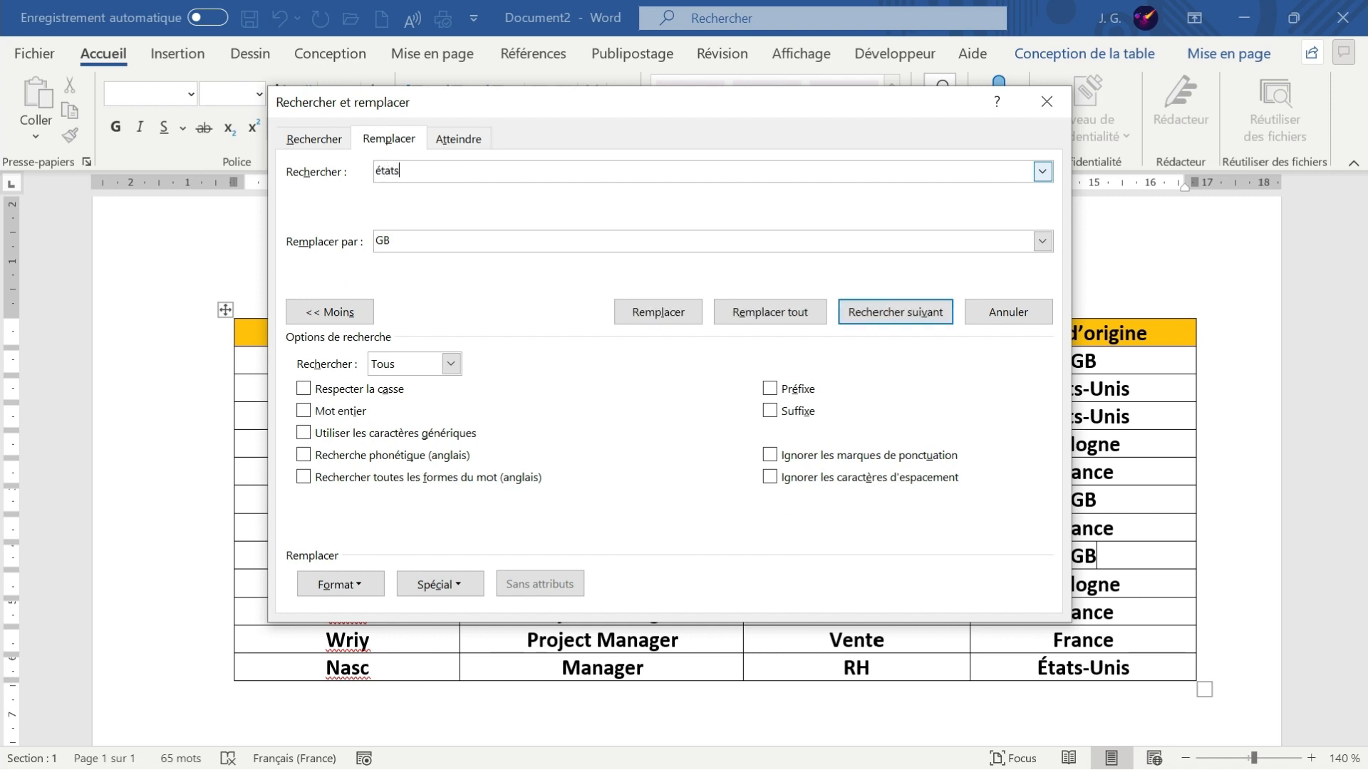
pyautogui.write(' unis')
pyautogui.click(412, 238)
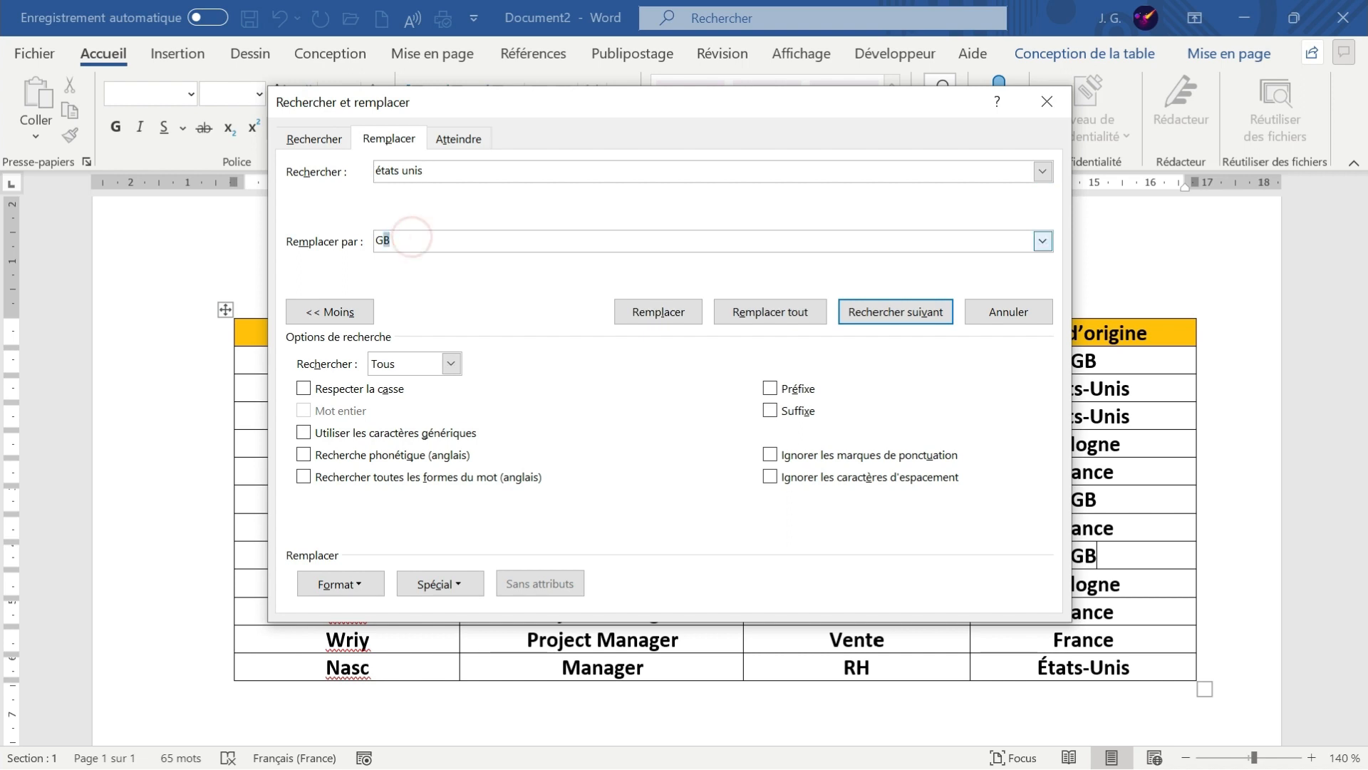
pyautogui.press('BackSpace')
pyautogui.press('BackSpace')
pyautogui.write('EU')
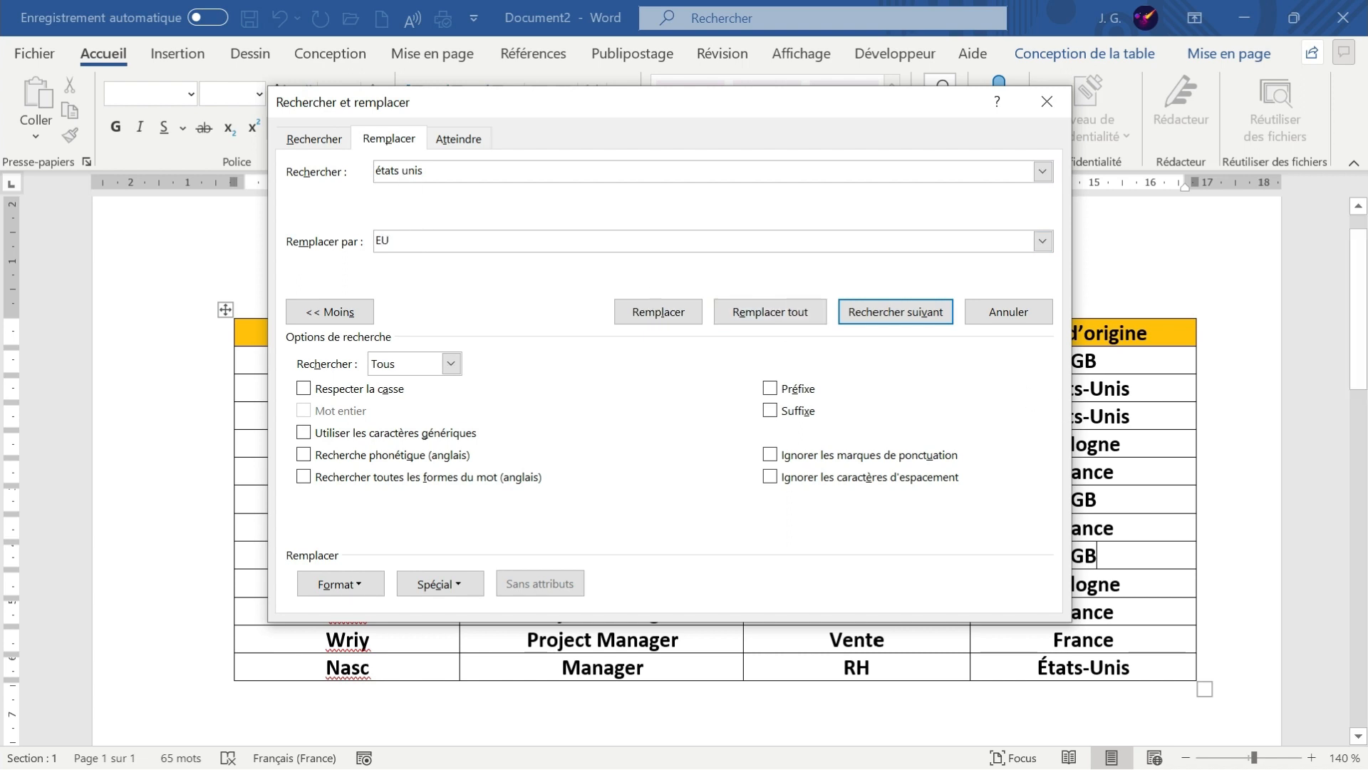
pyautogui.click(735, 314)
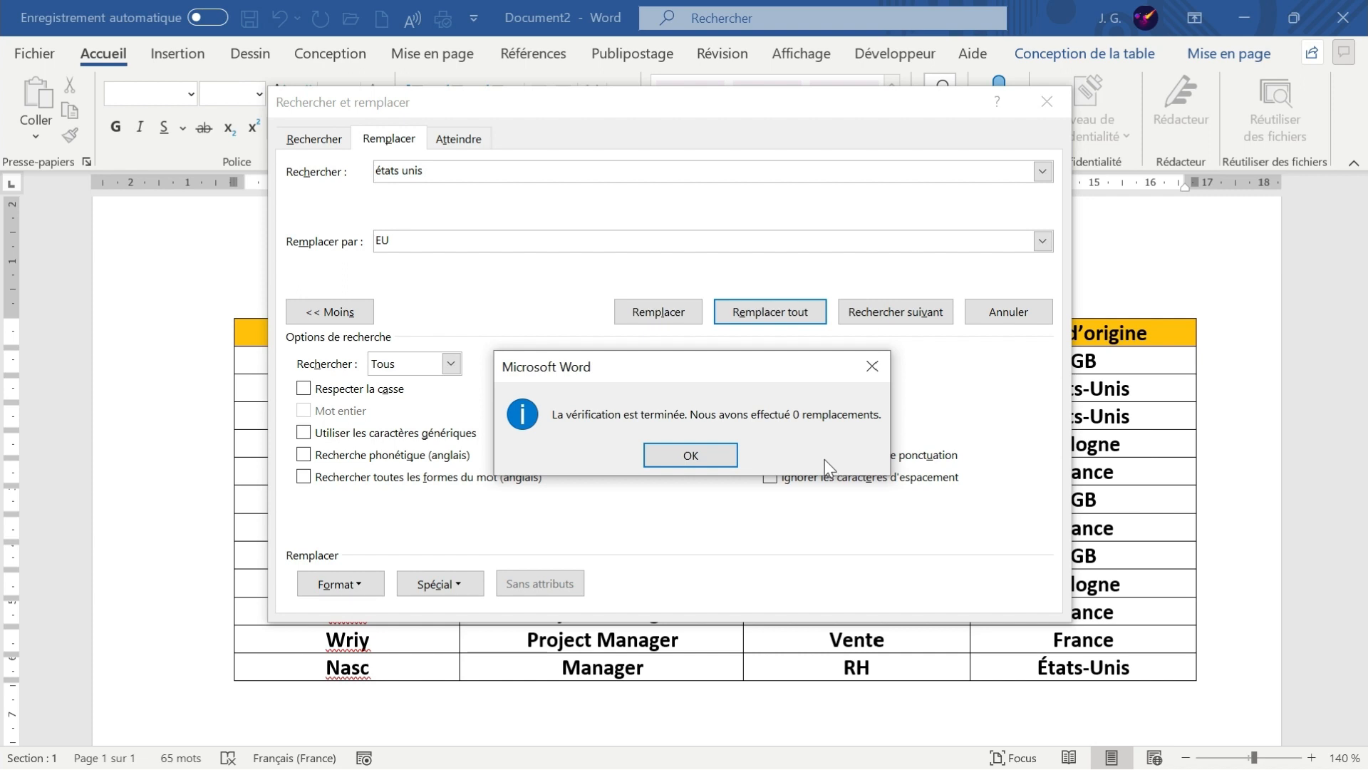
pyautogui.click(715, 449)
# Correct the search text to "états-unis" and replace all its occurrences with "EU"
pyautogui.click(400, 173)
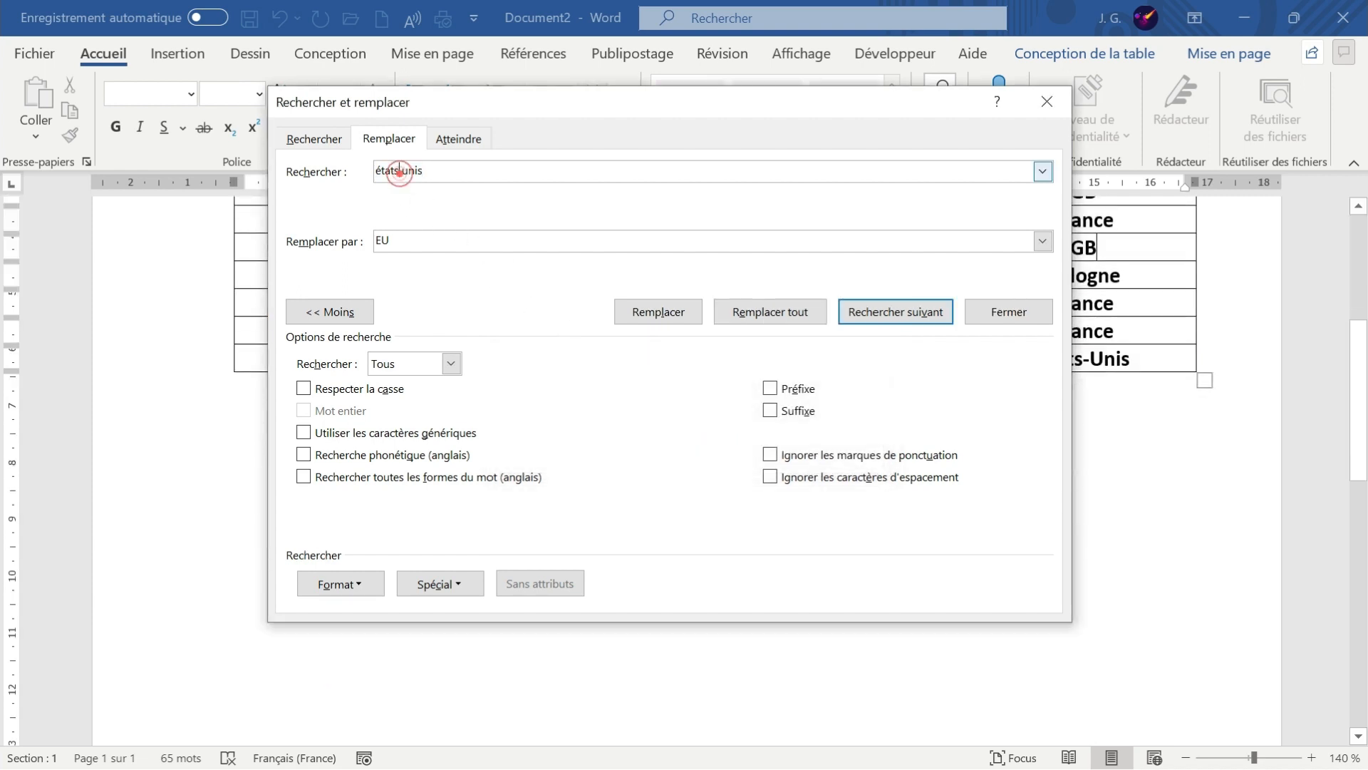
pyautogui.press('Delete')
pyautogui.write('-')
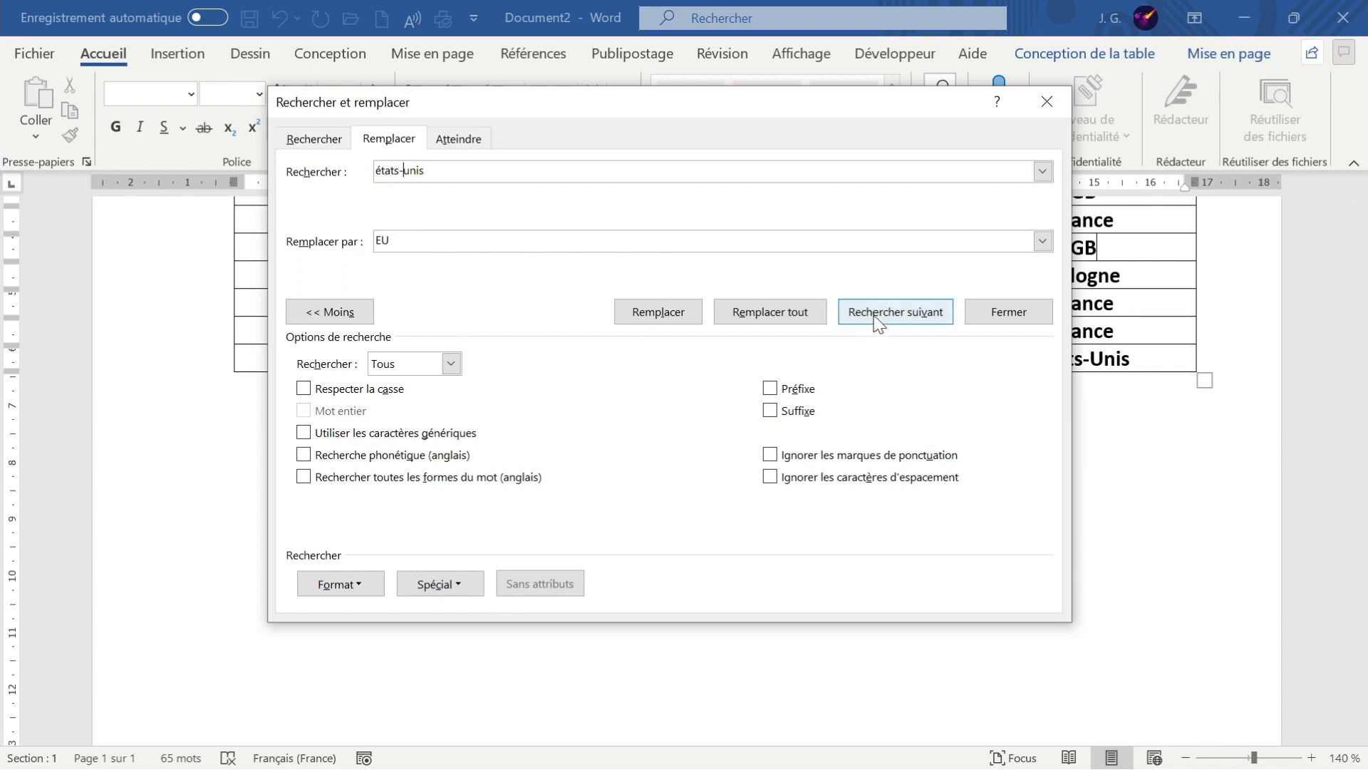
pyautogui.click(771, 308)
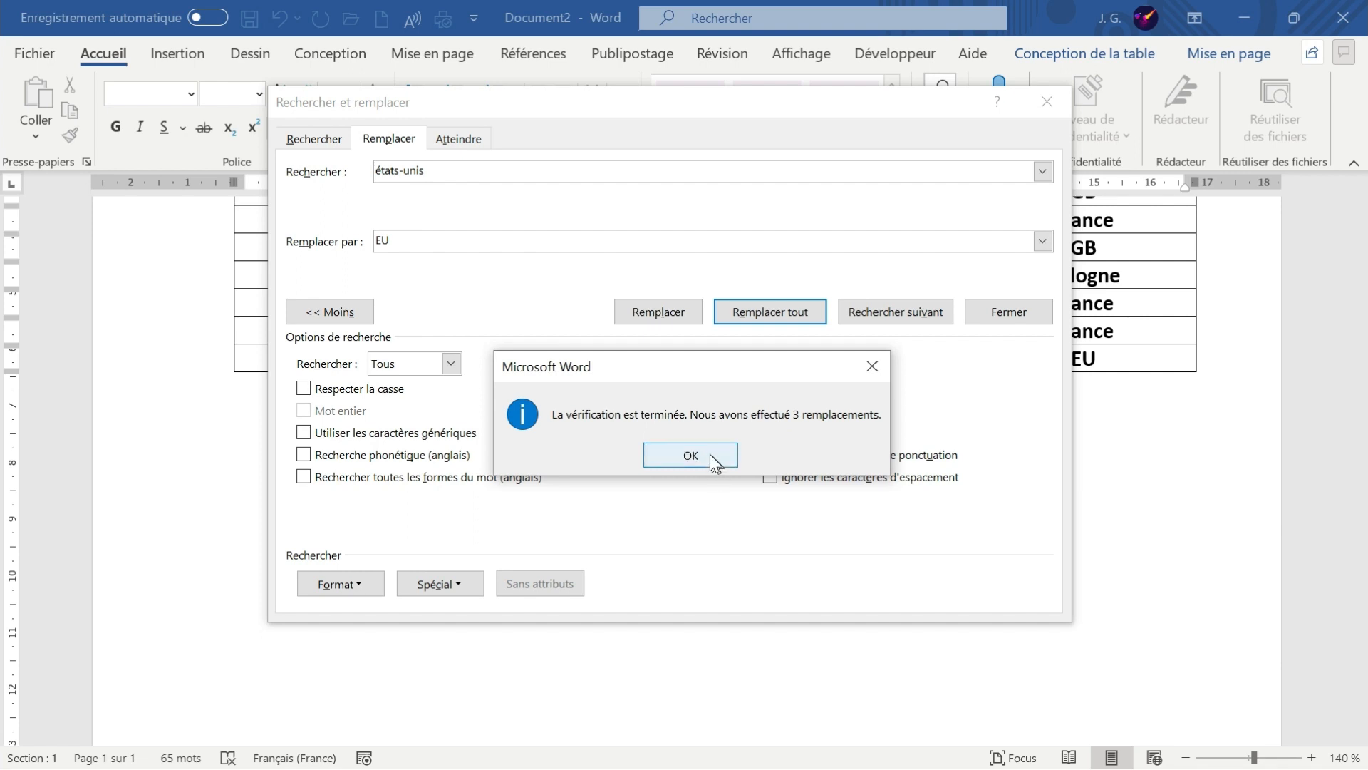
pyautogui.click(690, 455)
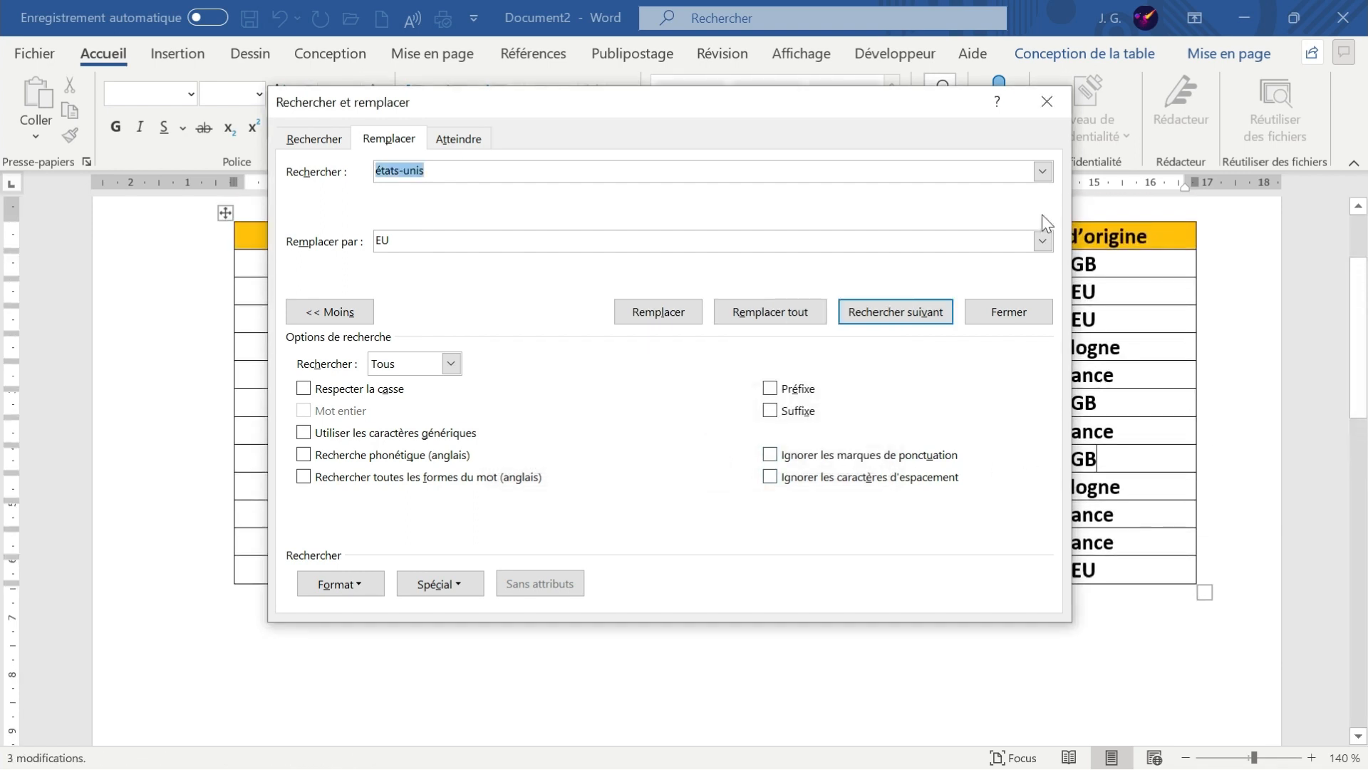
# Move the dialog off the Pays d'origine column and replace all occurrences of "Pologne" with "P"
pyautogui.moveTo(925, 104); pyautogui.dragTo(807, 124)
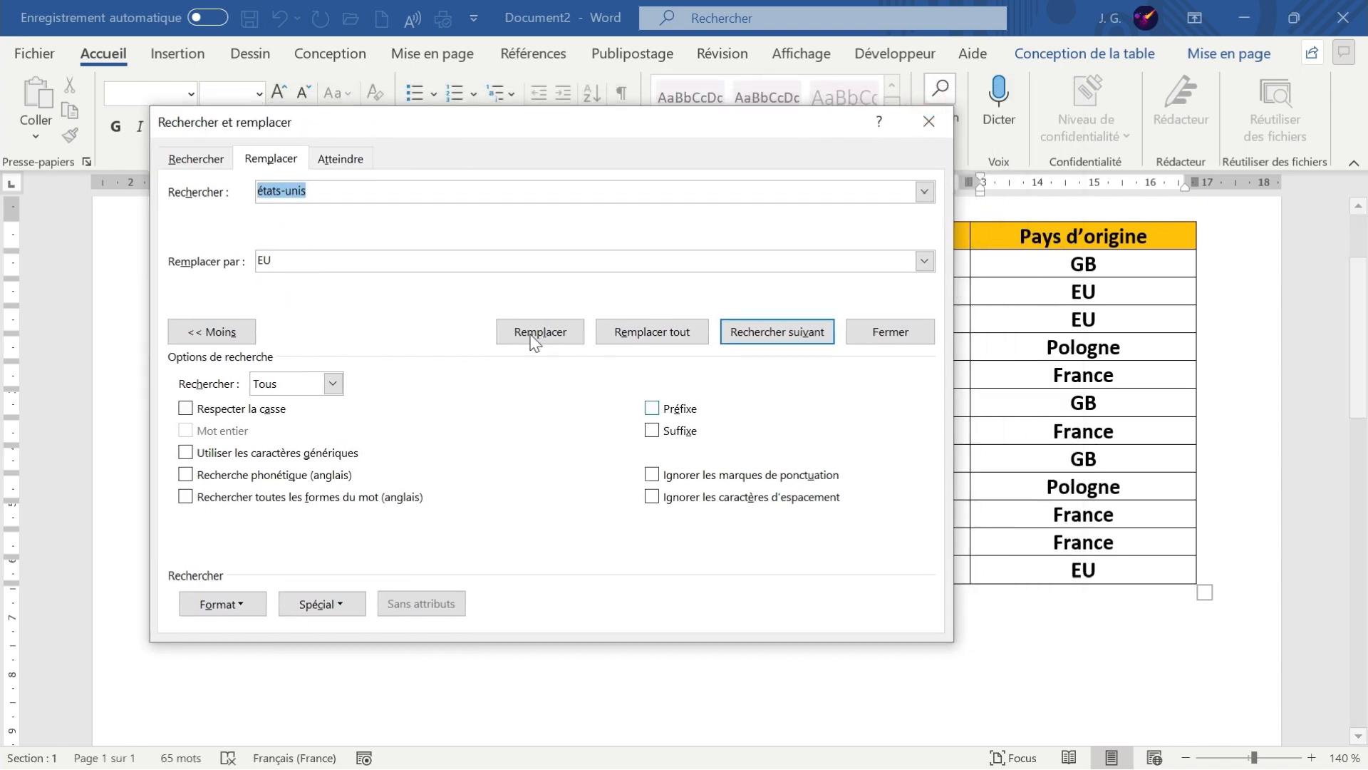
pyautogui.write('P')
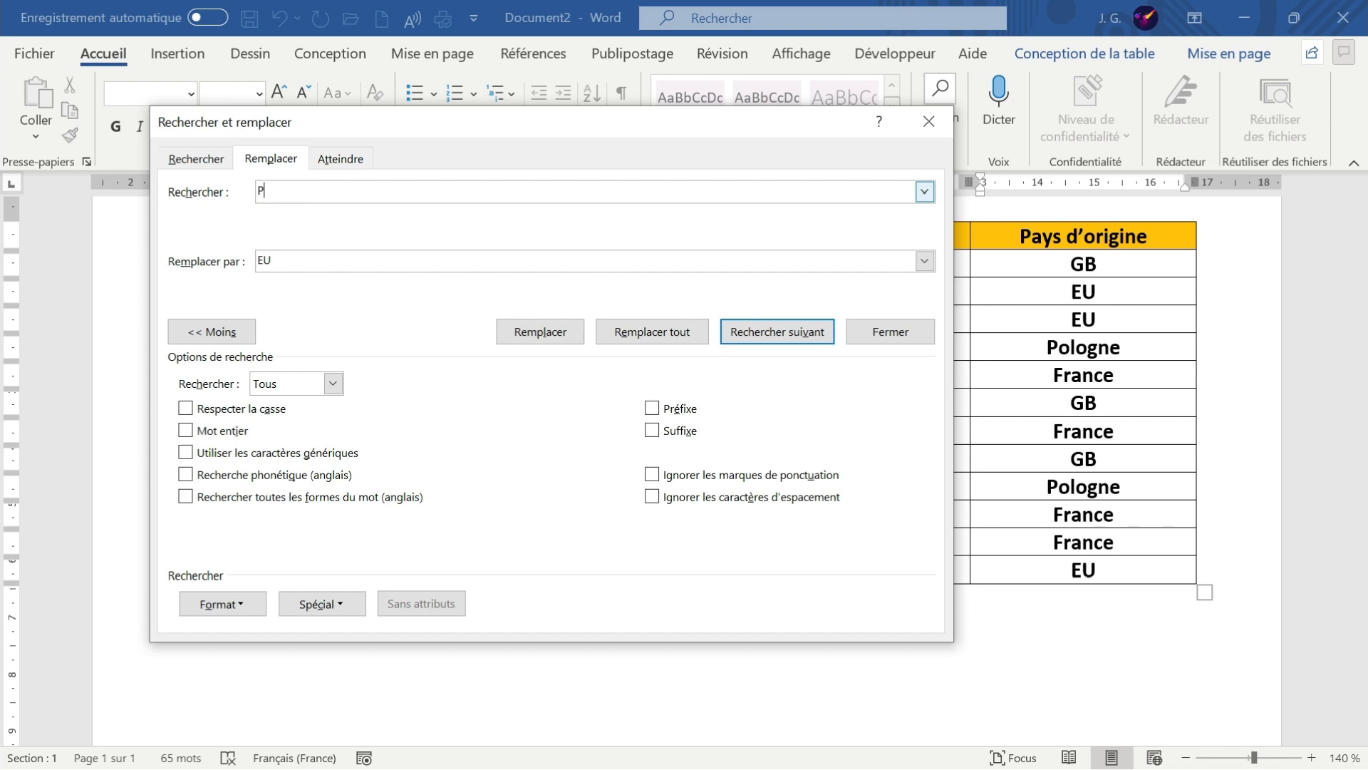
pyautogui.write('ologne')
pyautogui.click(292, 262)
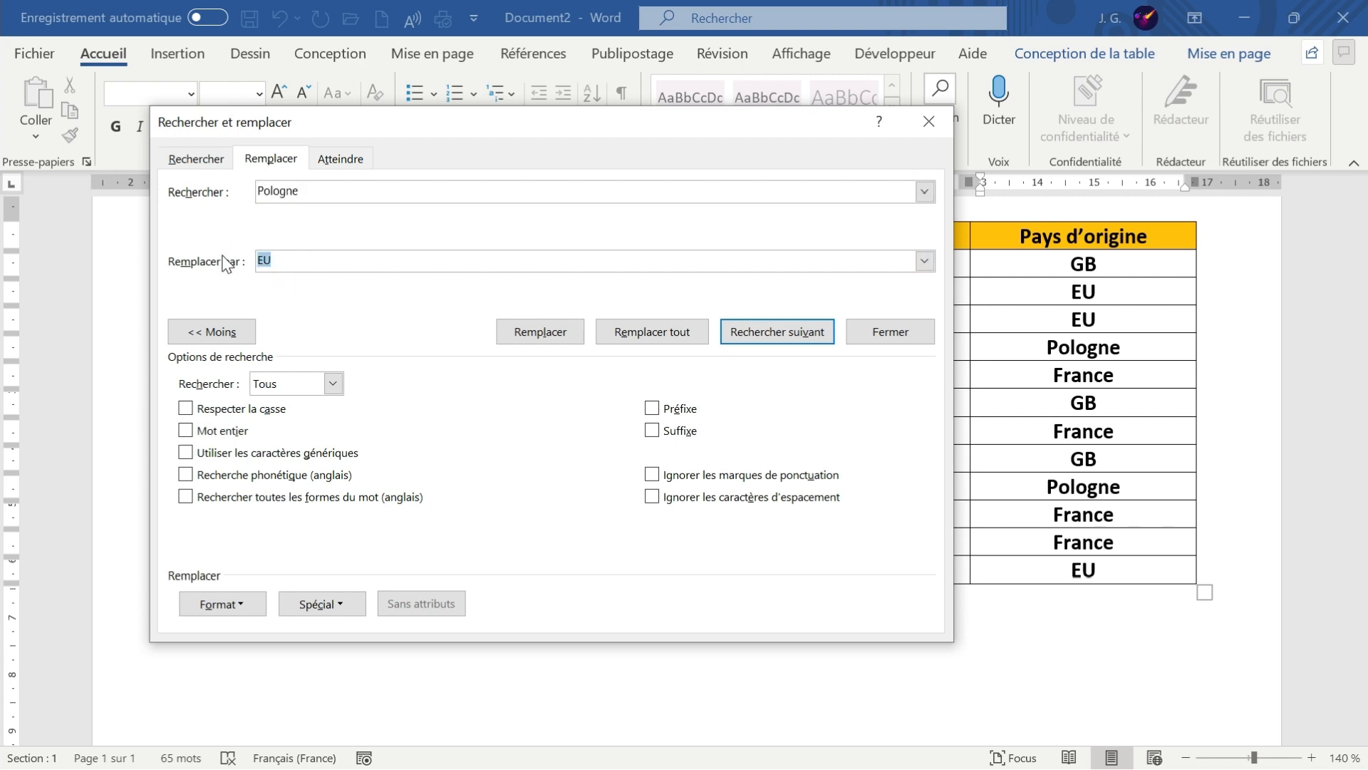
pyautogui.write('P')
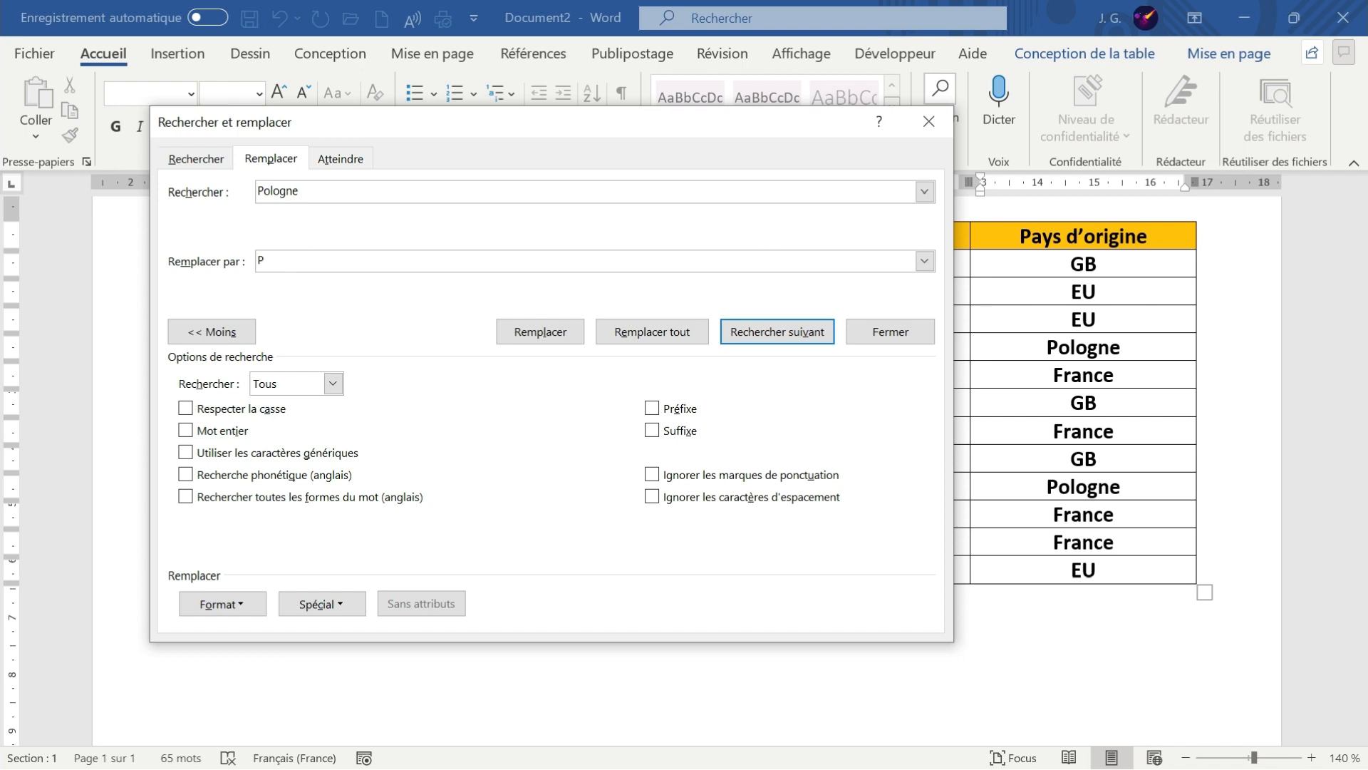
pyautogui.click(691, 332)
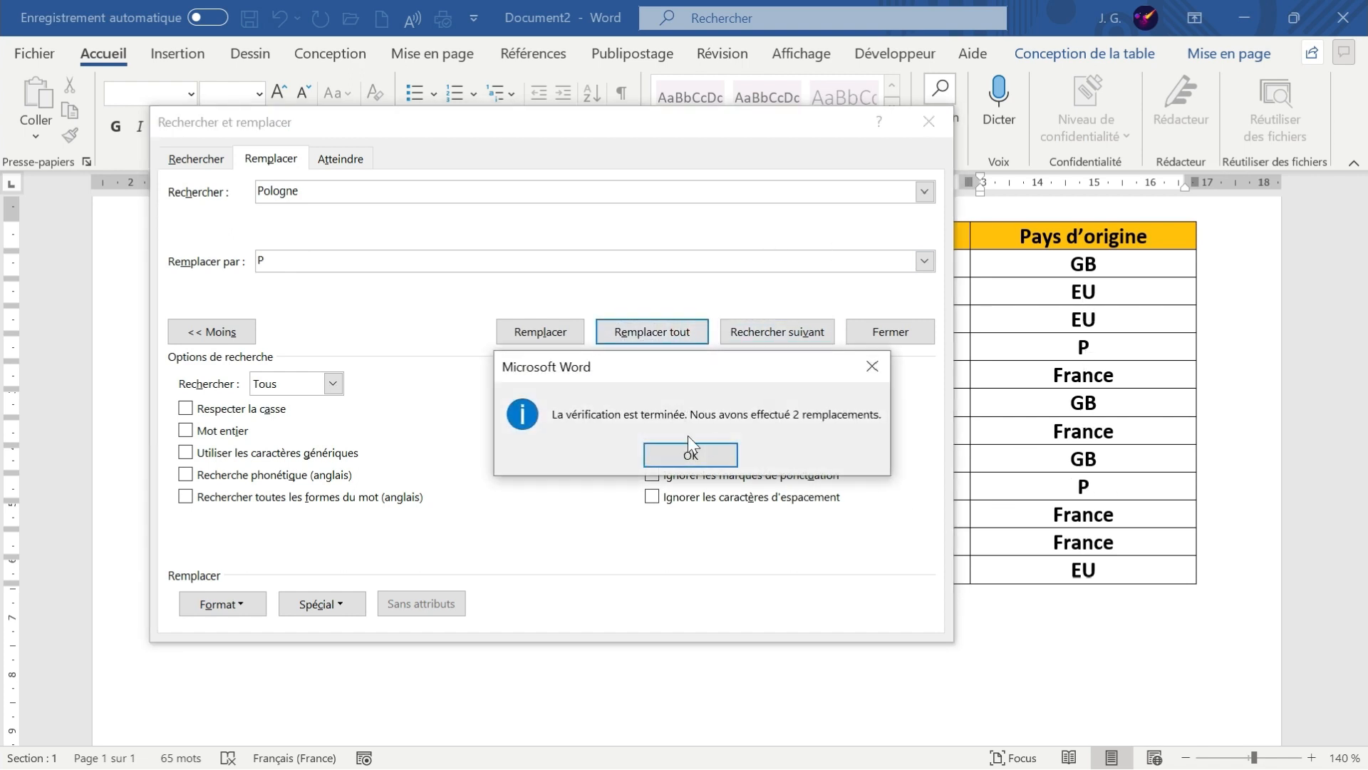
pyautogui.click(669, 450)
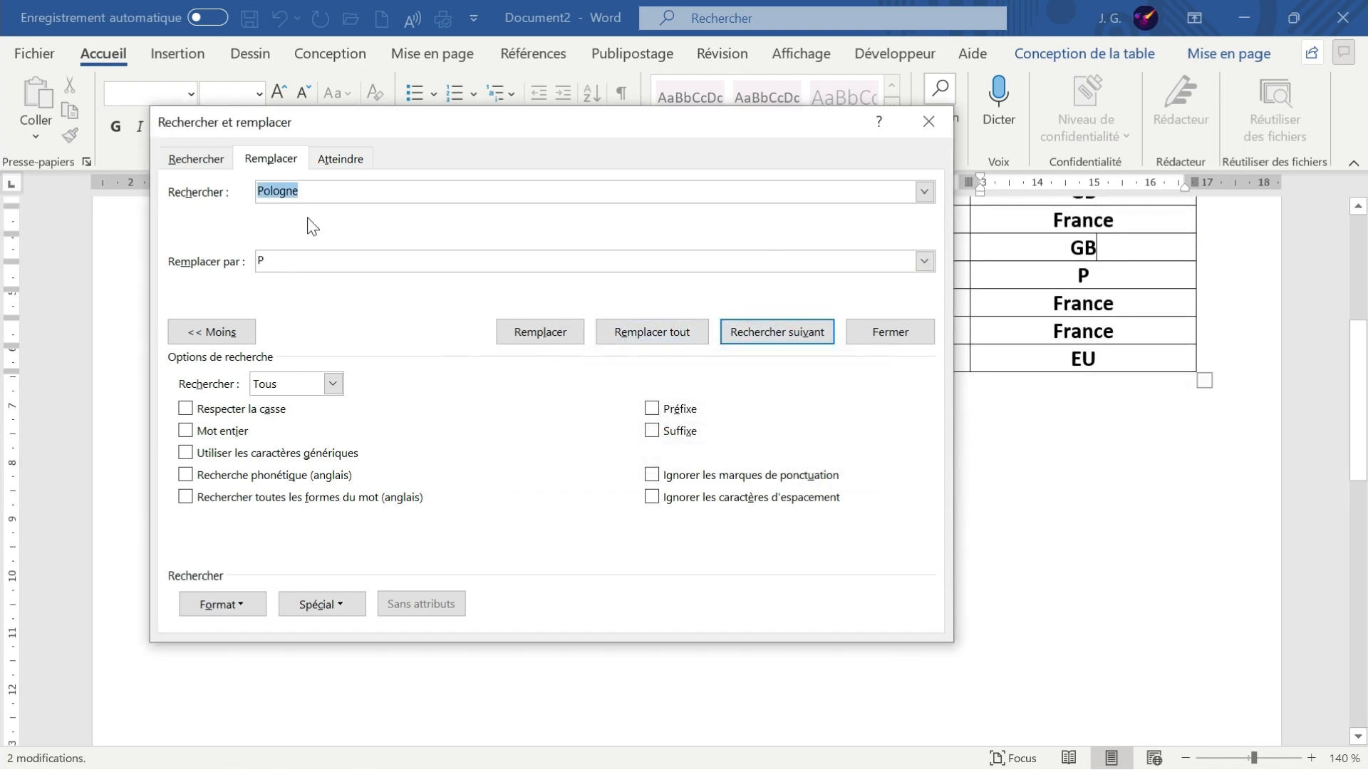
# Replace all occurrences of "France" with "F"
pyautogui.write('France')
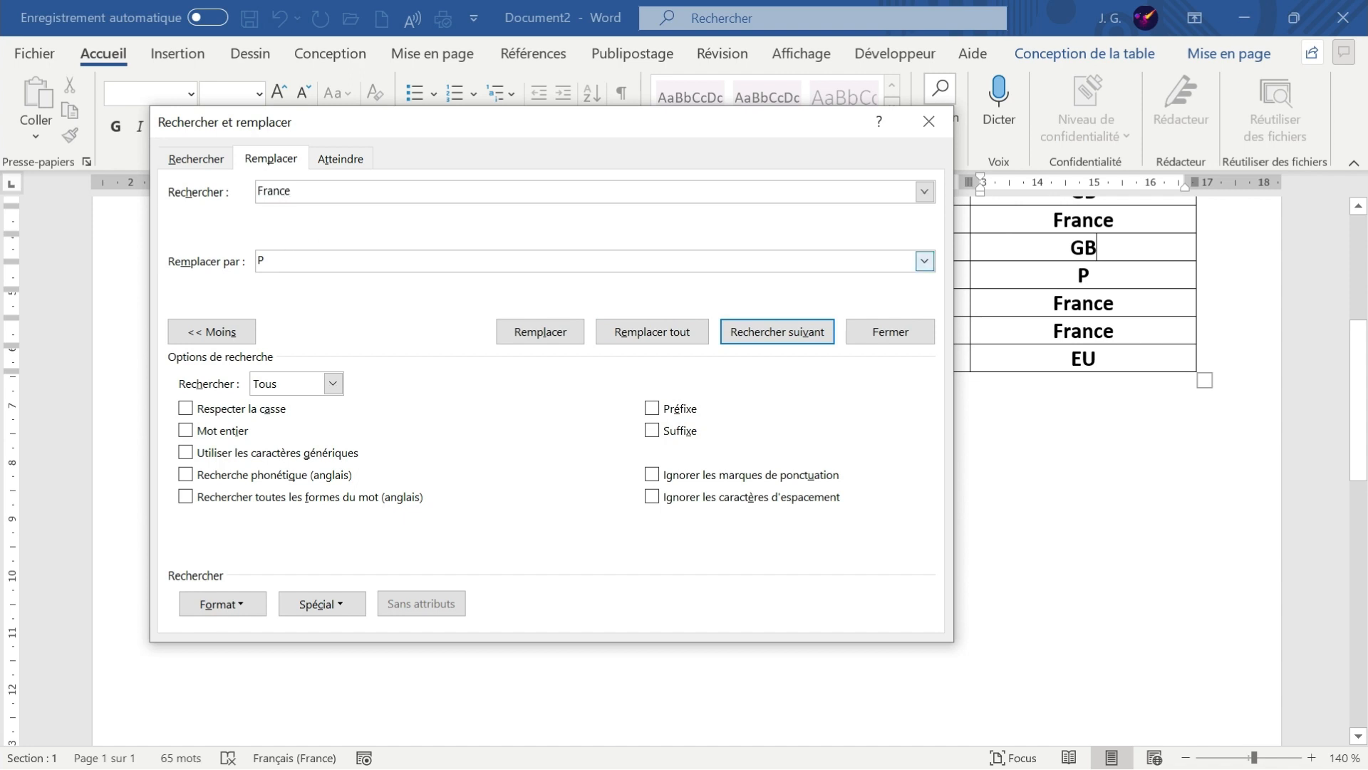
pyautogui.click(276, 261)
pyautogui.press('BackSpace')
pyautogui.write('F')
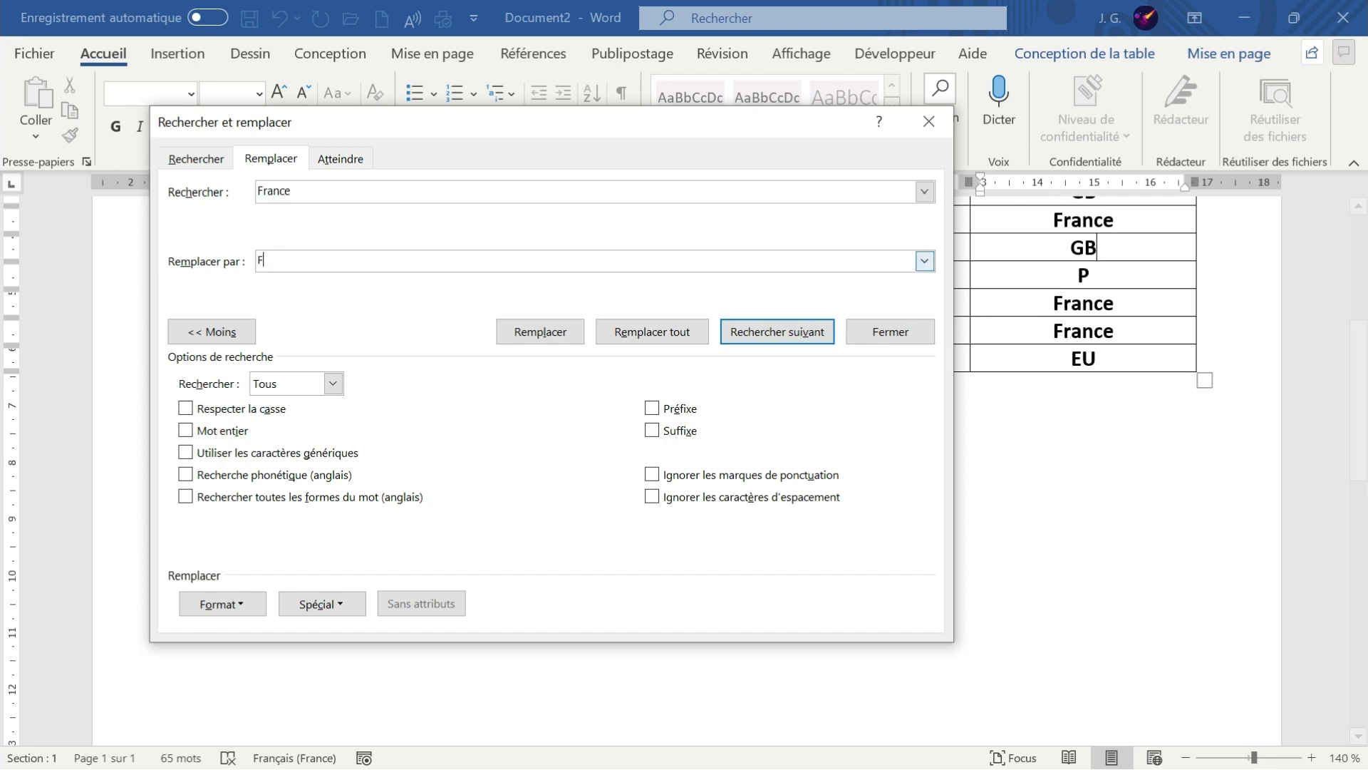
pyautogui.click(680, 339)
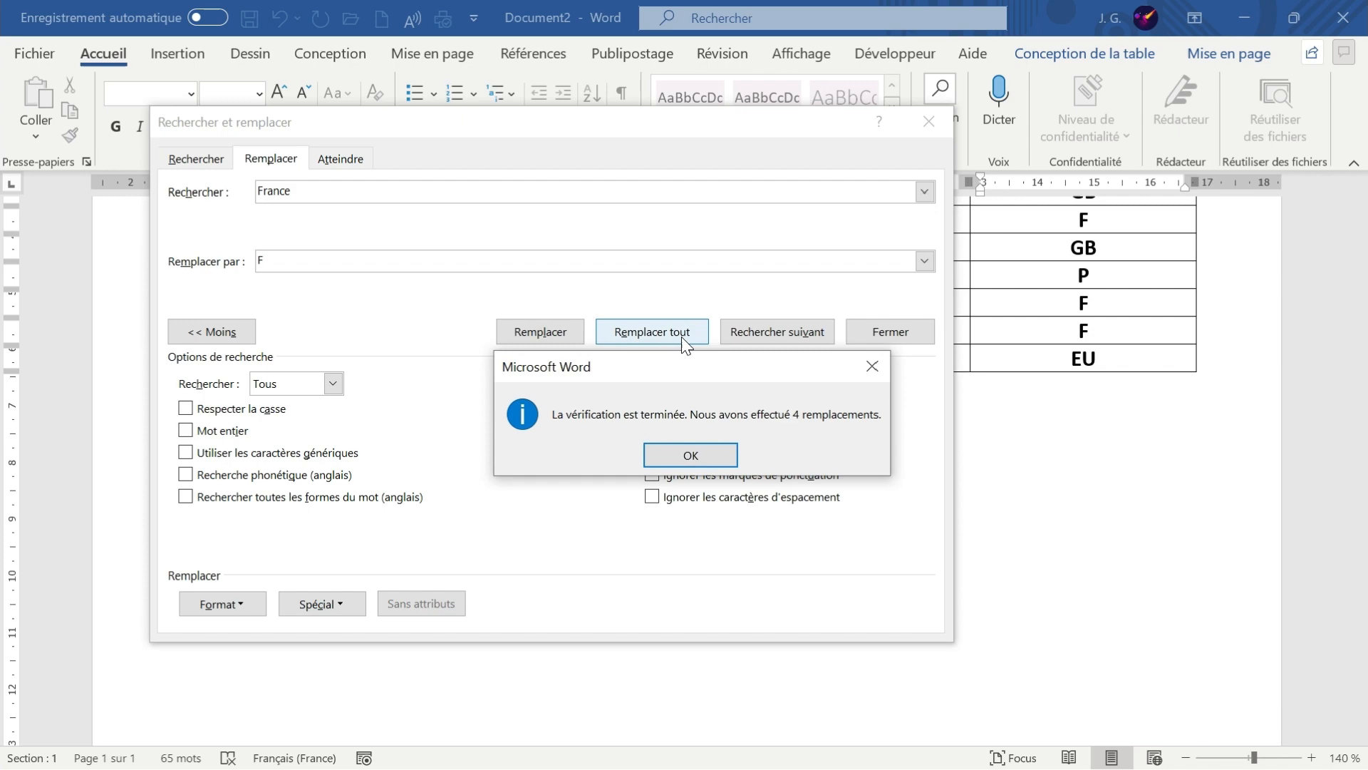
# Dismiss the replacement message, close Find and Replace and return to the table
pyautogui.click(689, 455)
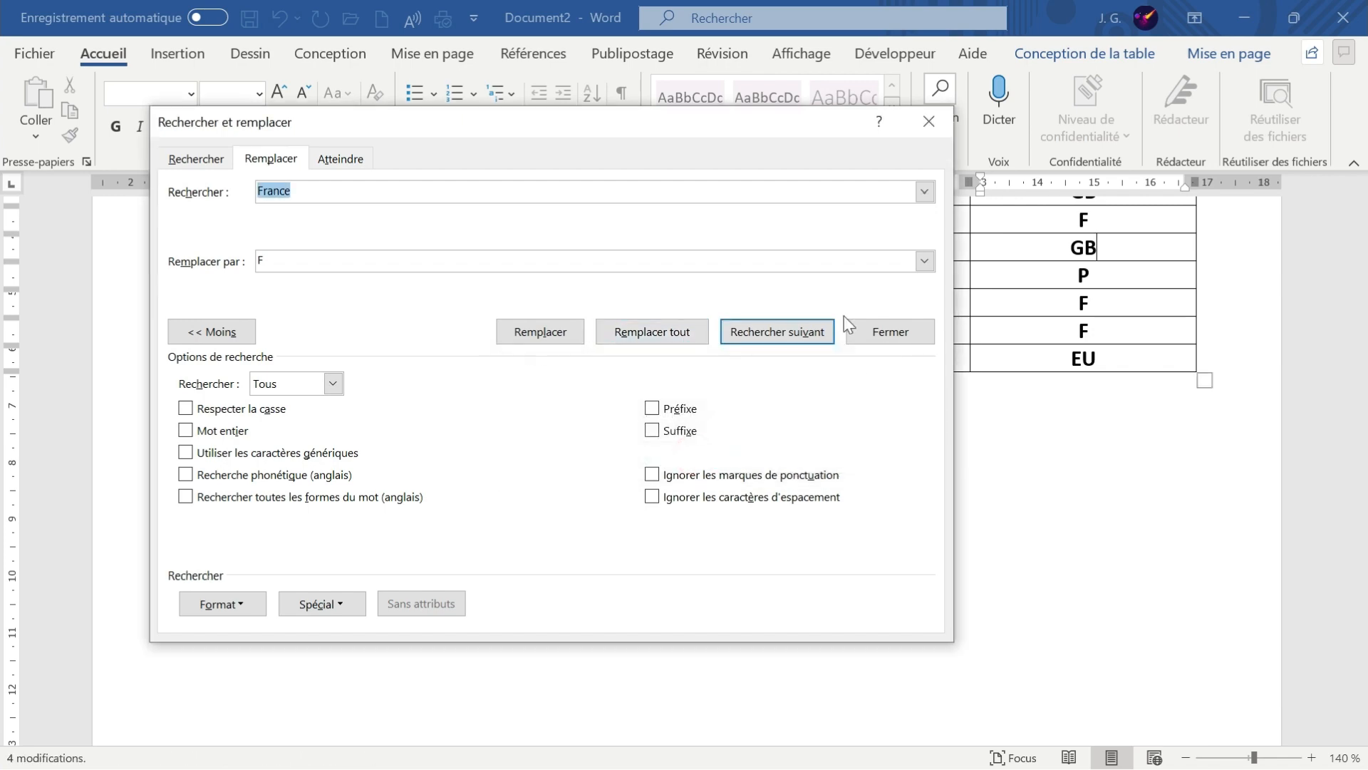
pyautogui.click(937, 127)
pyautogui.scroll(5, 684, 498)
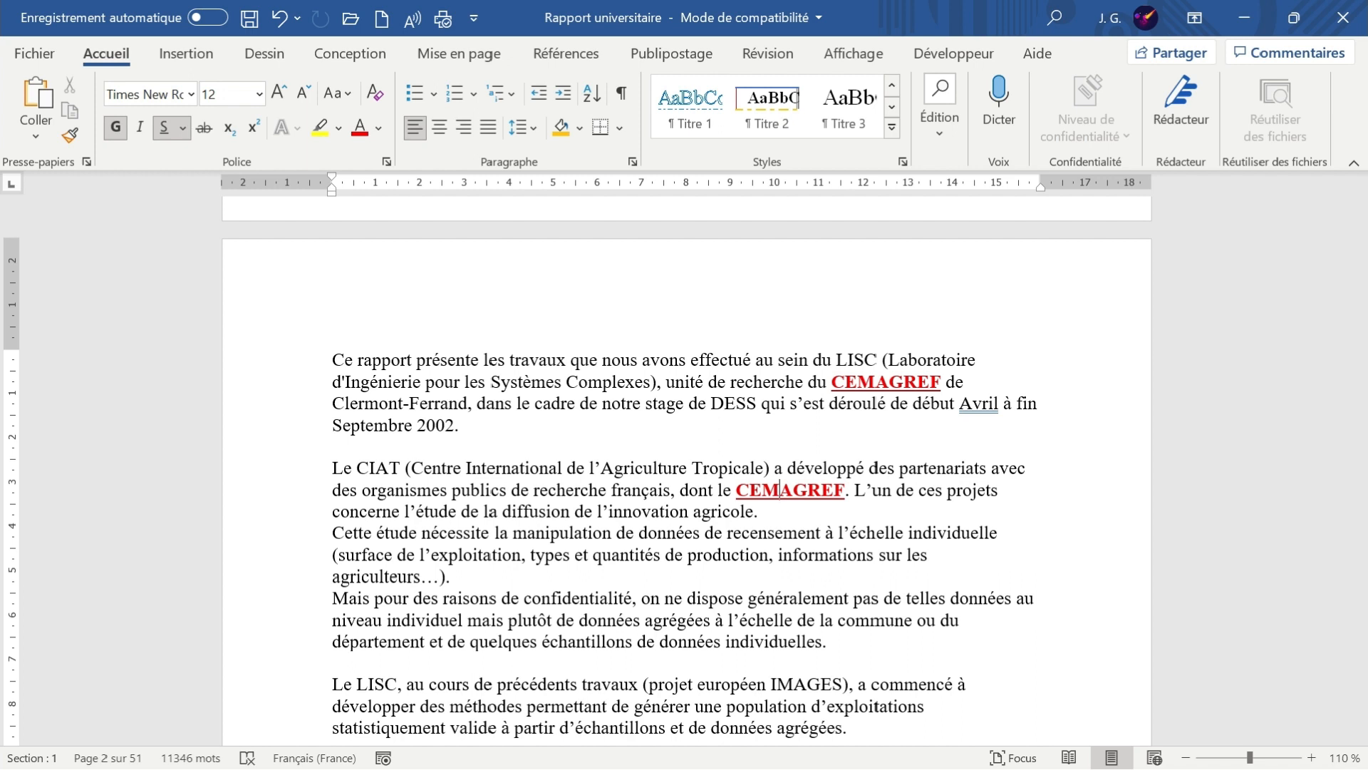
# In the Rapport universitaire document, open Find and Replace with CEMAGREF as the search text and move the dialog aside
pyautogui.click(889, 382)
pyautogui.click(947, 126)
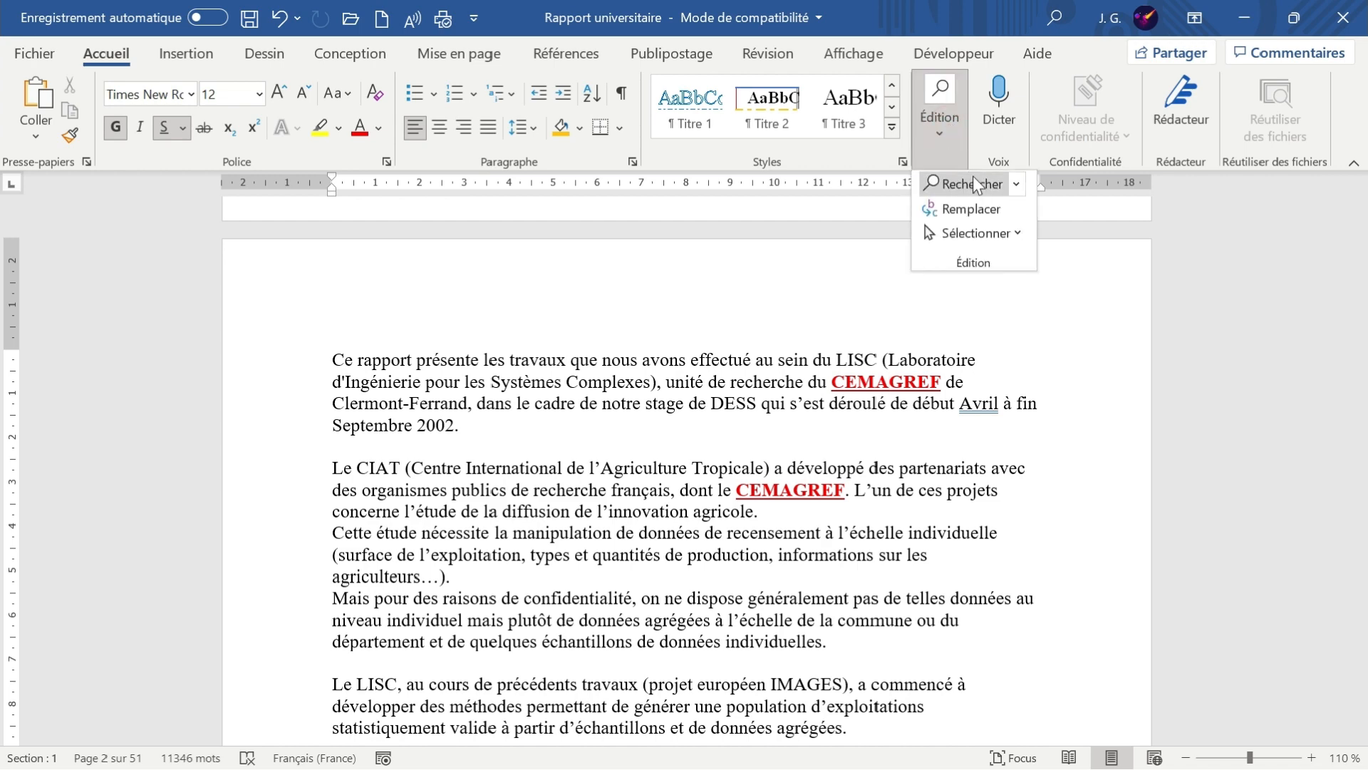
pyautogui.click(972, 209)
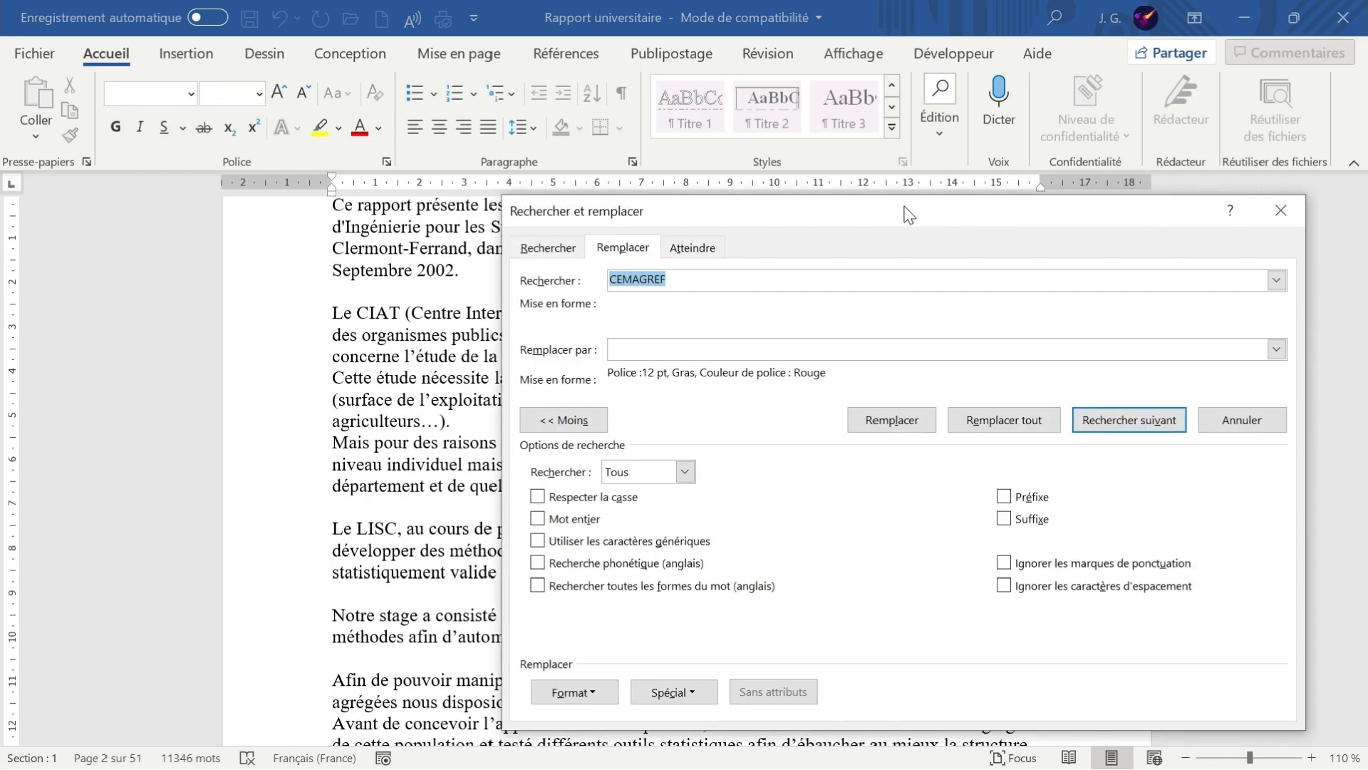
pyautogui.moveTo(755, 208); pyautogui.dragTo(319, 92)
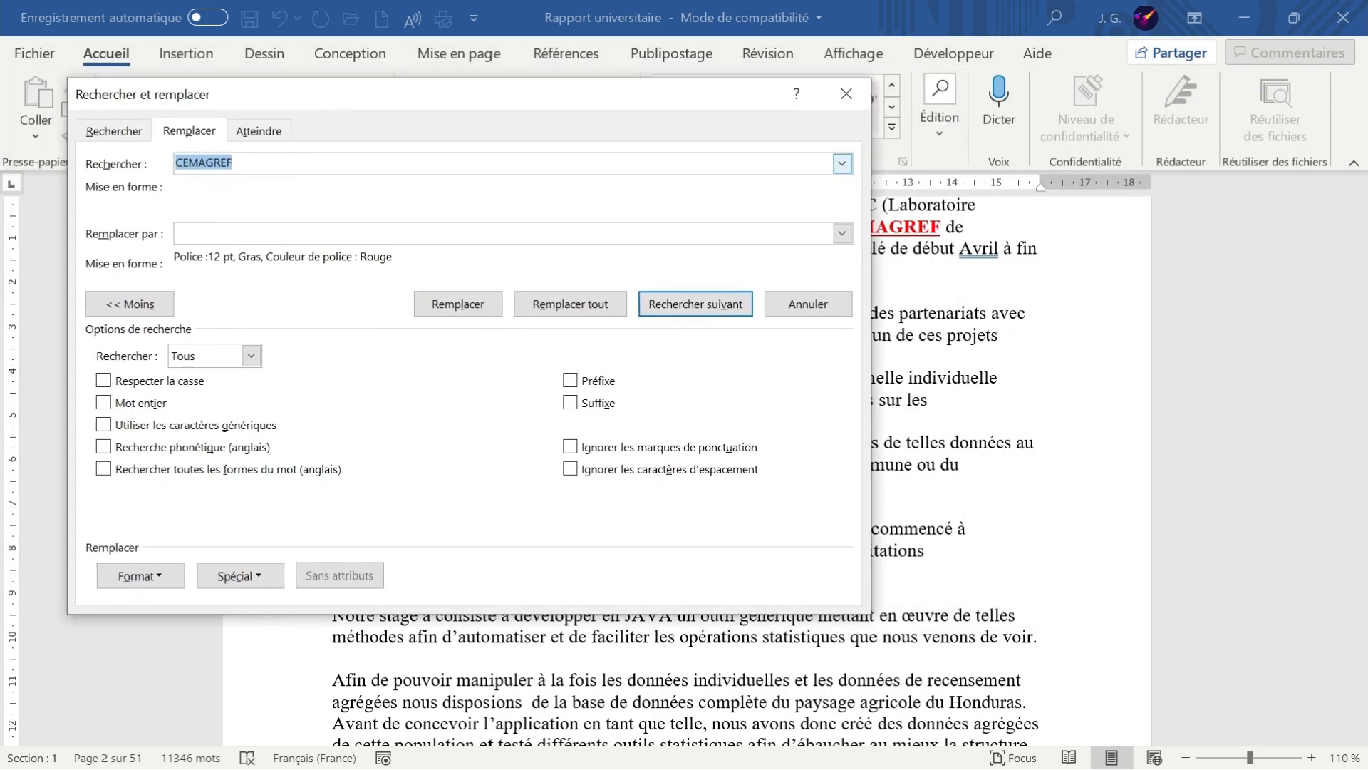
pyautogui.click(243, 166)
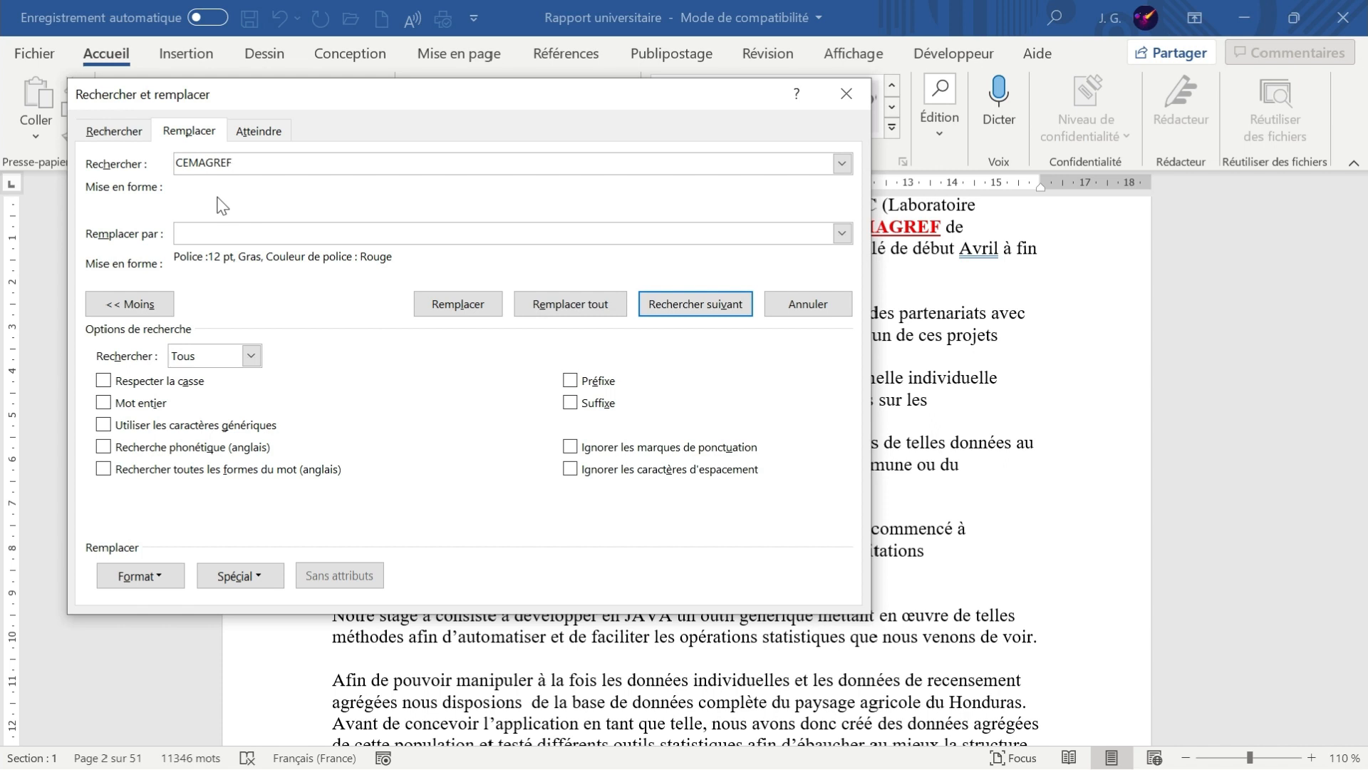
# Set the search text's font formatting to Gras, size 12, red font colour and single underline
pyautogui.click(146, 579)
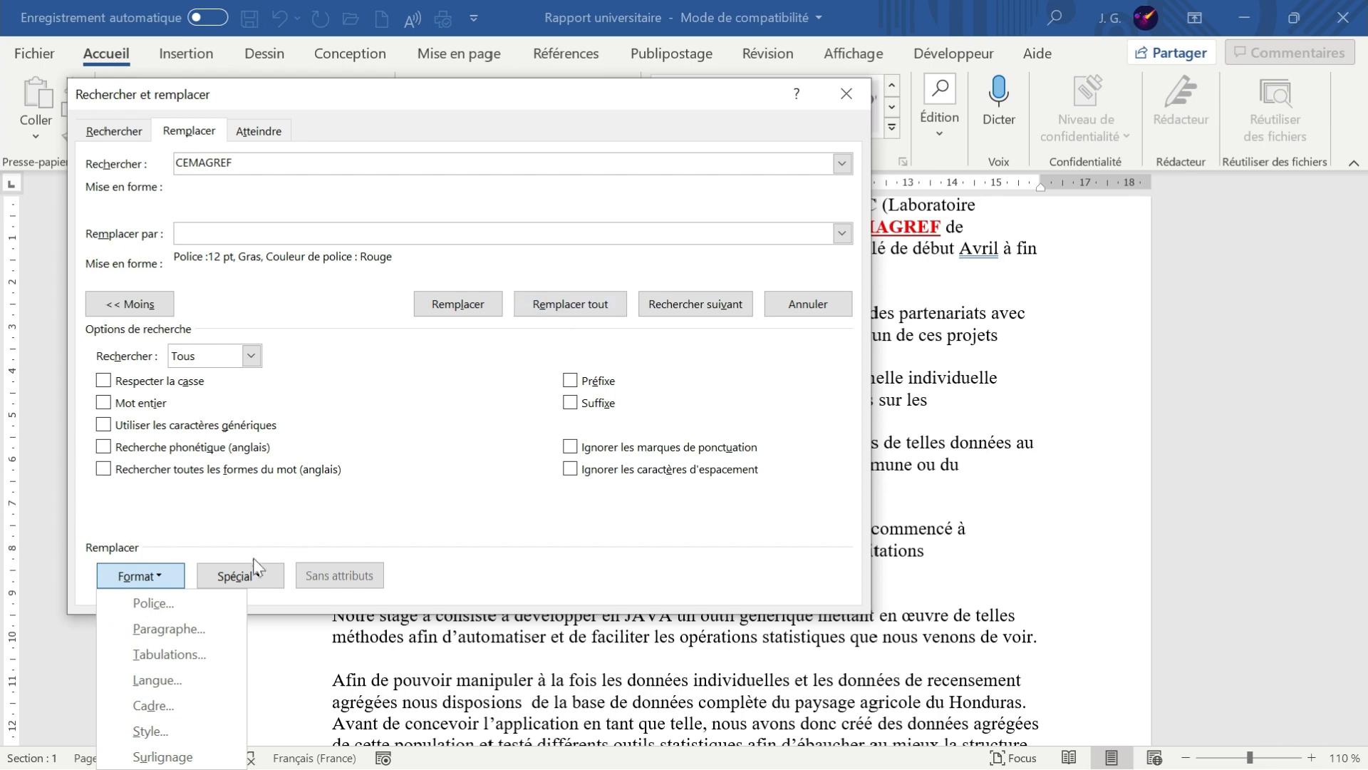
pyautogui.click(171, 595)
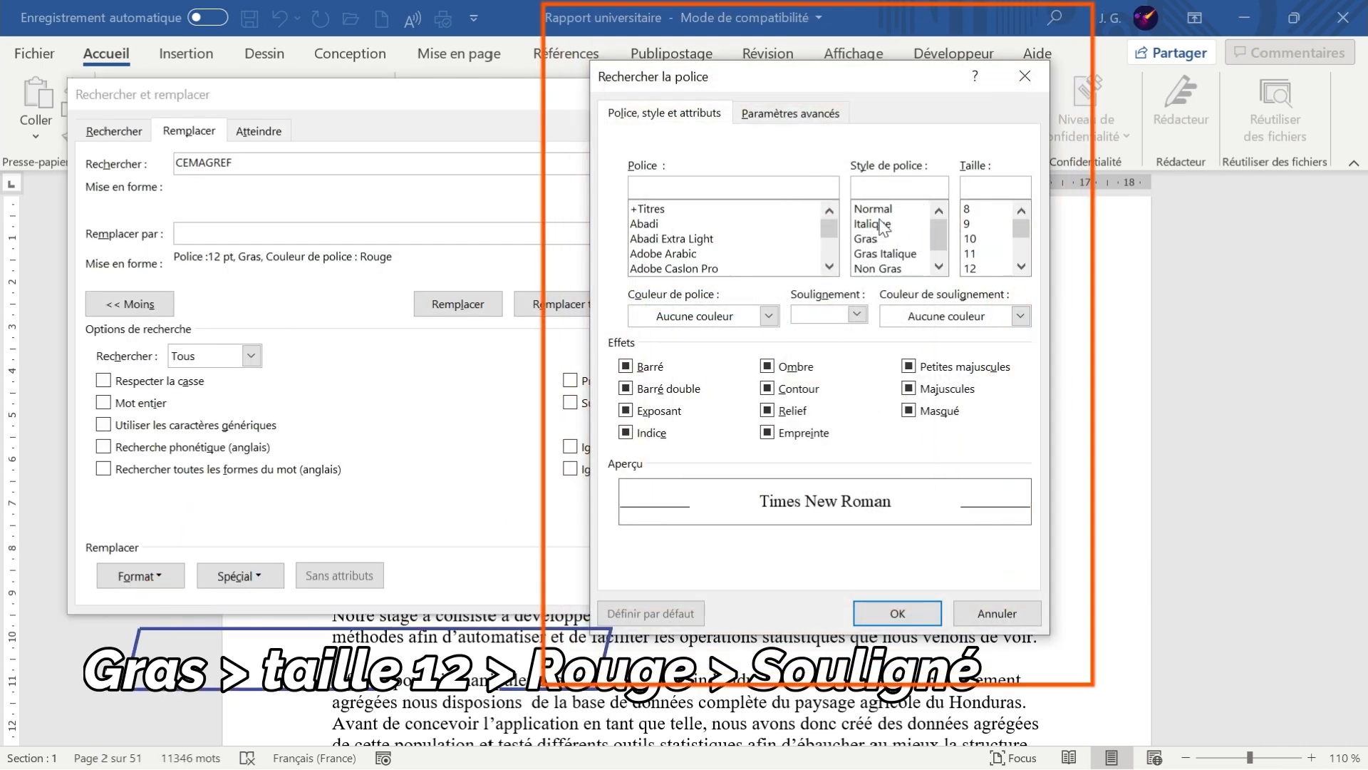
pyautogui.click(864, 239)
pyautogui.click(970, 268)
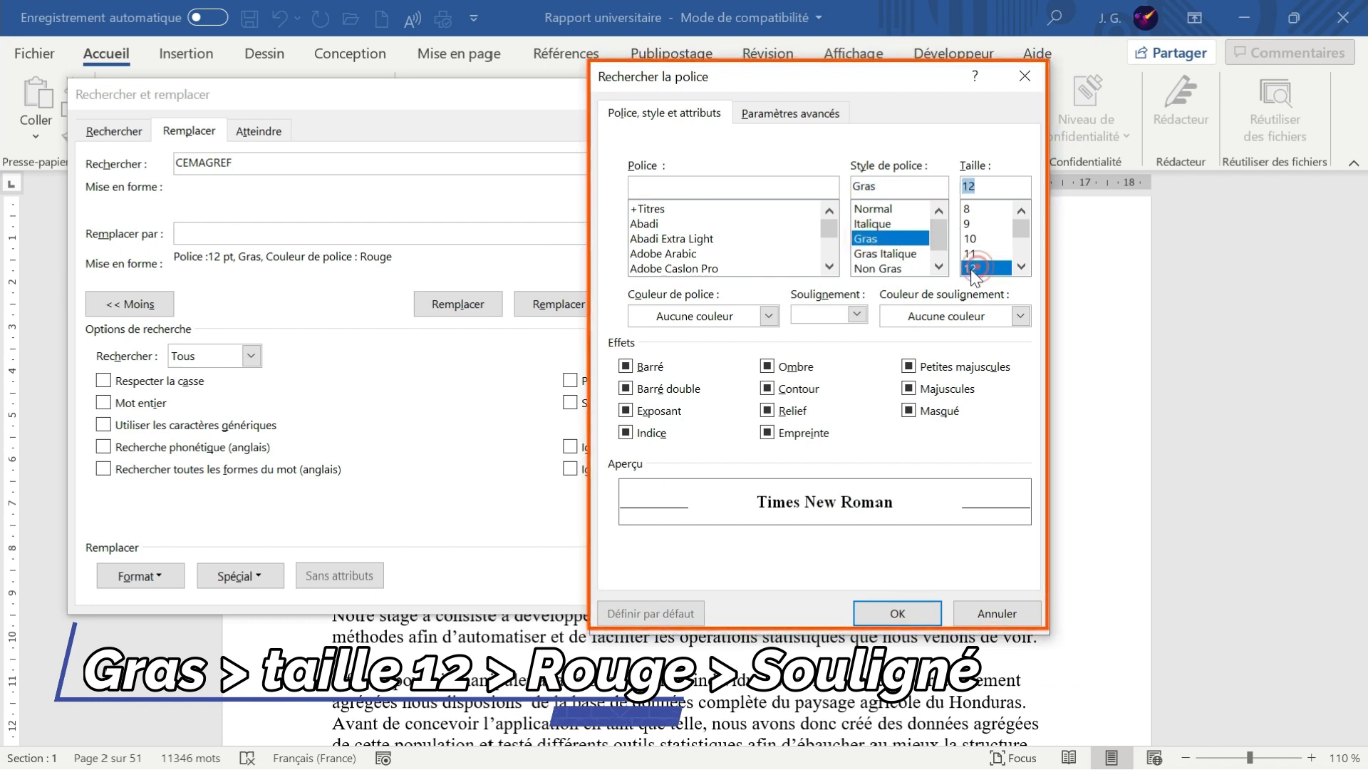
pyautogui.click(770, 315)
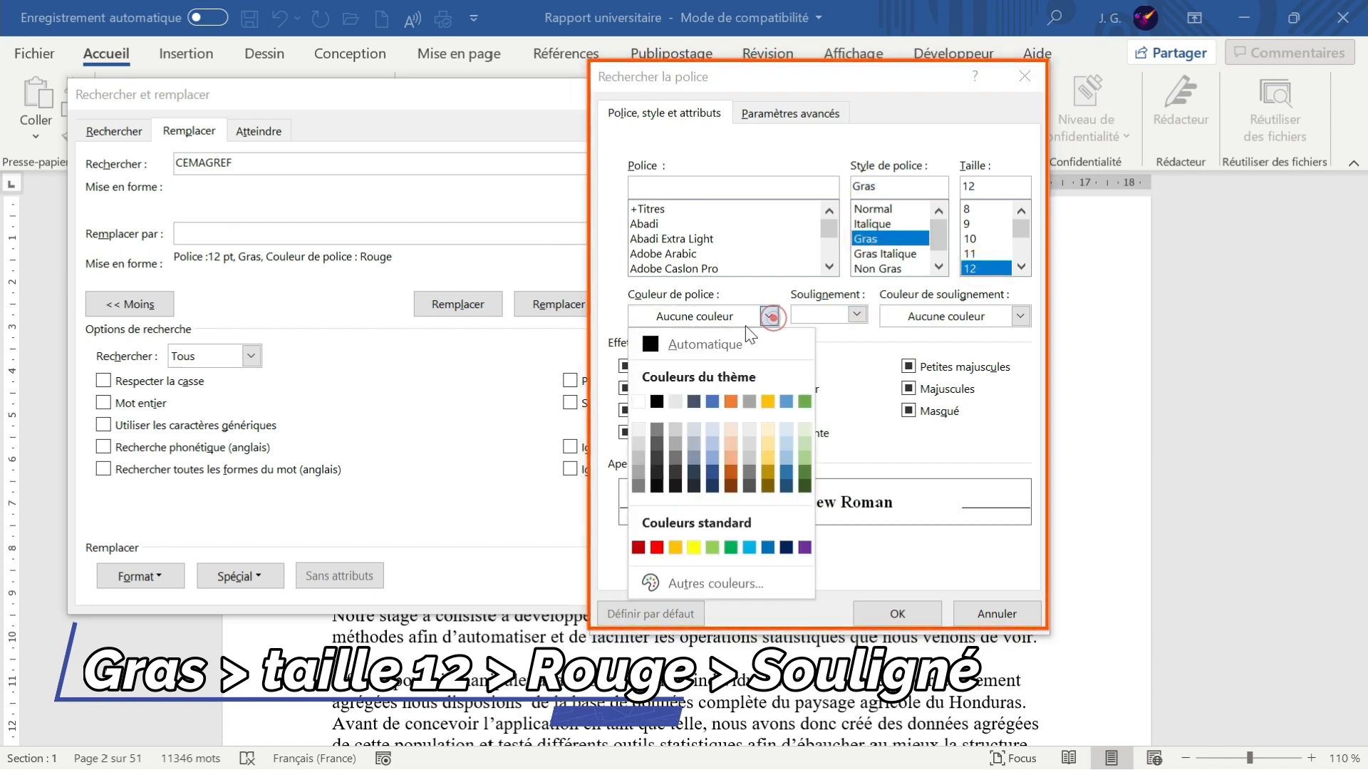
pyautogui.click(657, 548)
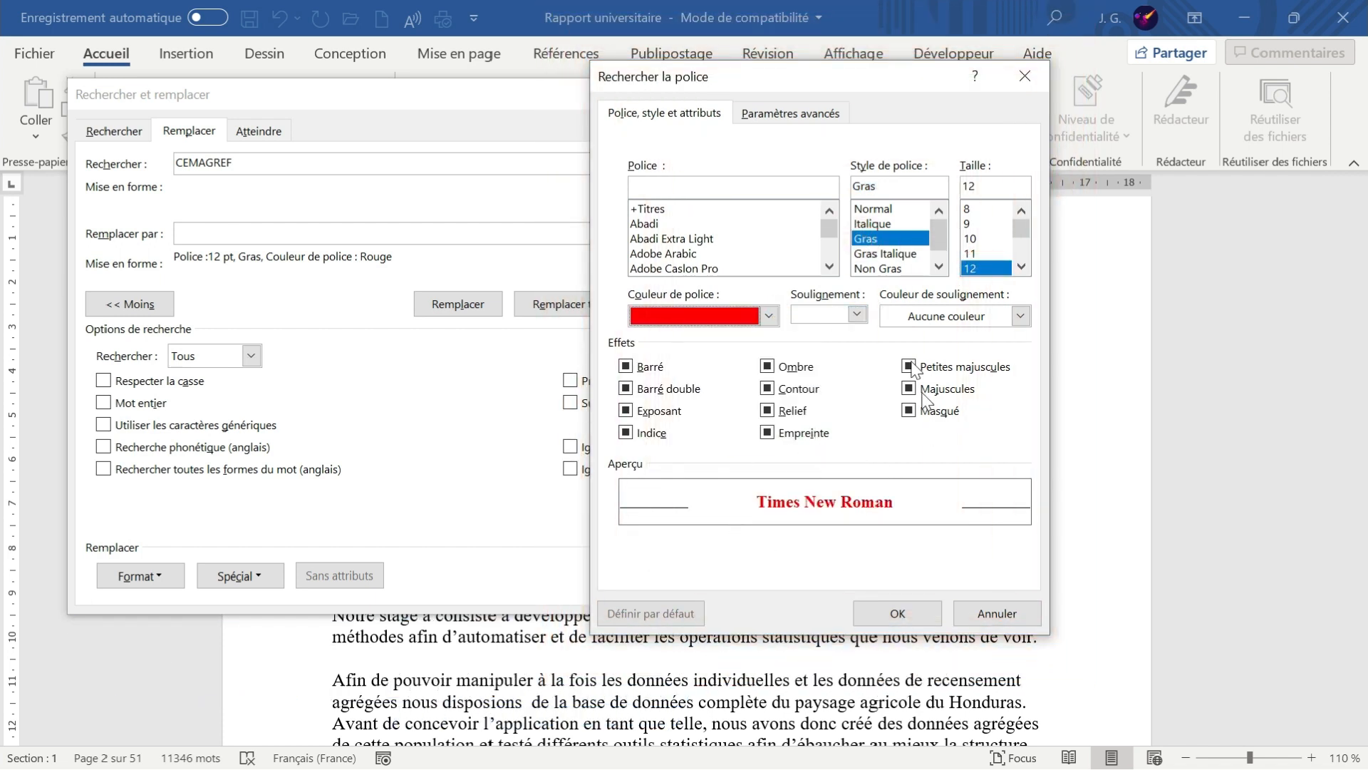
pyautogui.click(857, 314)
pyautogui.click(832, 358)
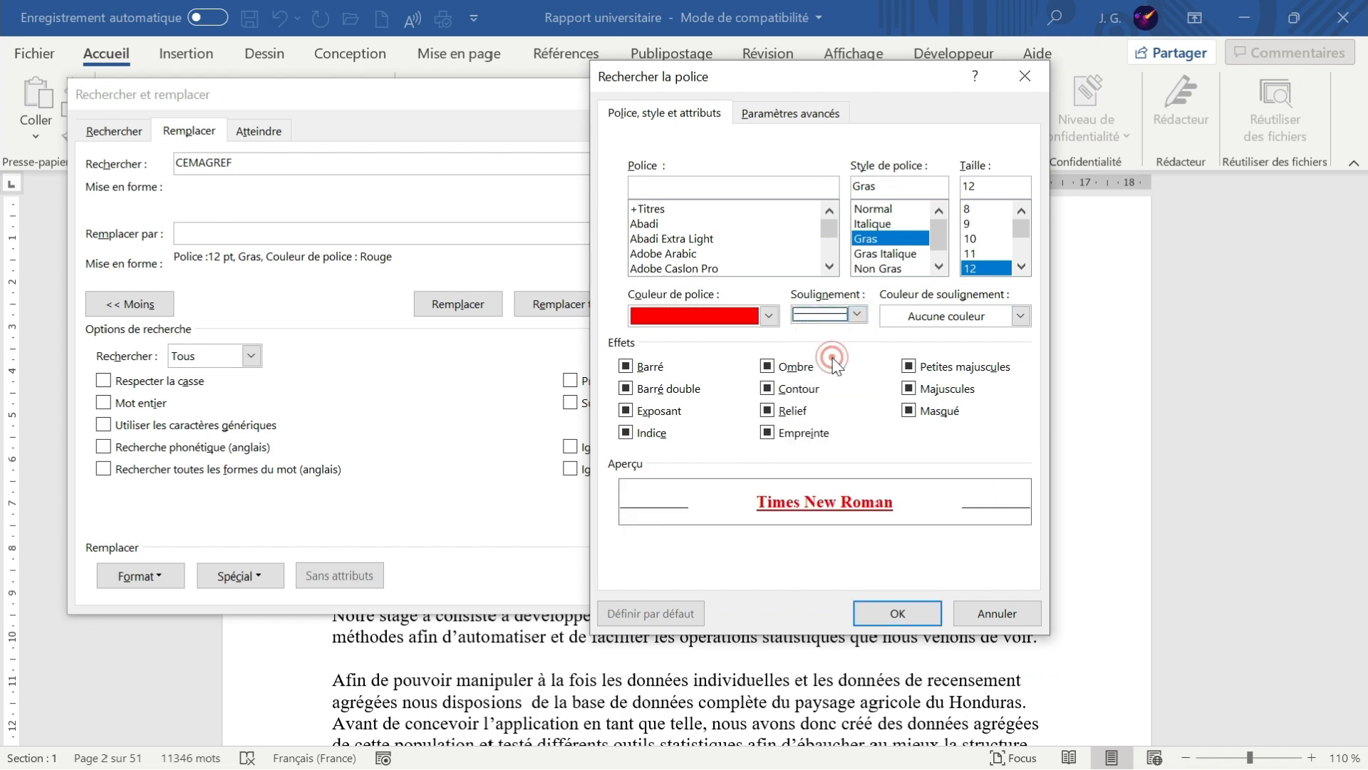
pyautogui.click(897, 615)
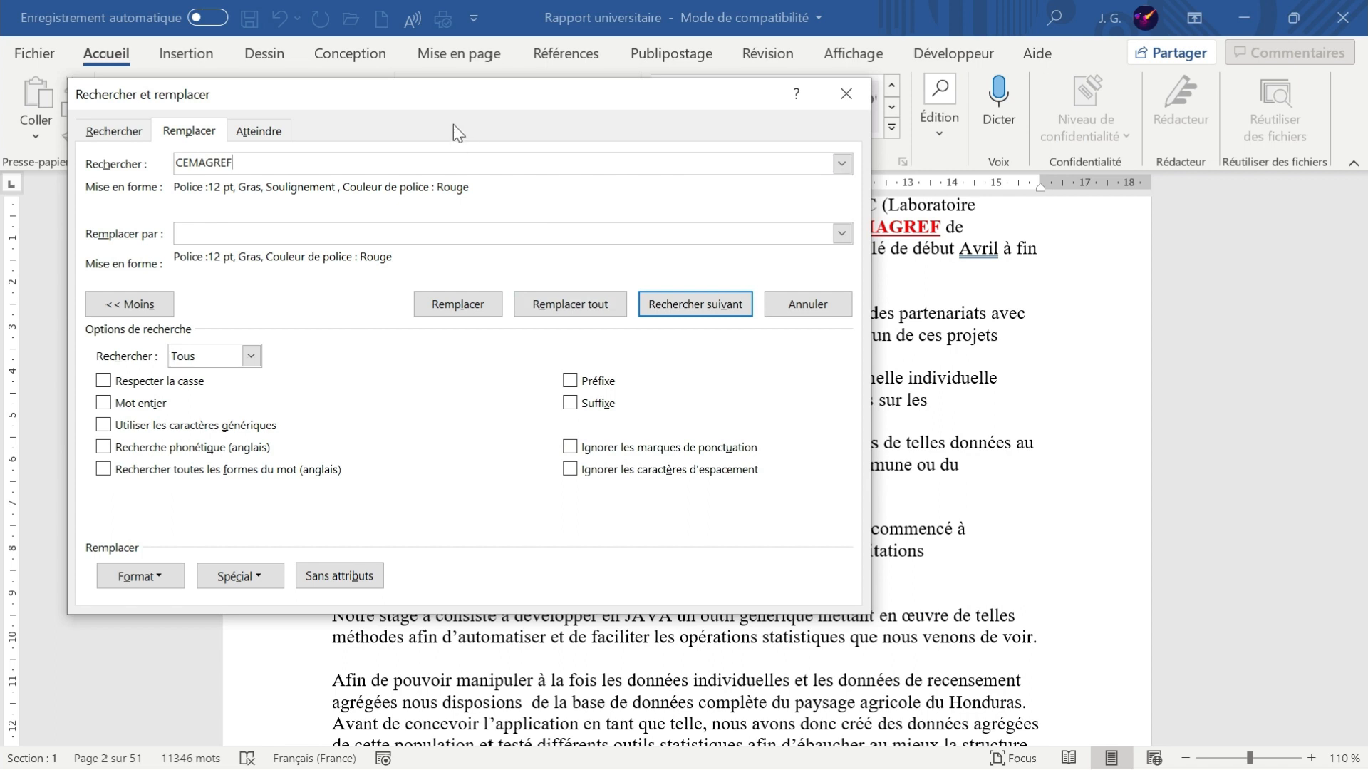
# Step through the formatted CEMAGREF occurrences with Find Next, moving the dialog off the text
pyautogui.moveTo(432, 101); pyautogui.dragTo(397, 136)
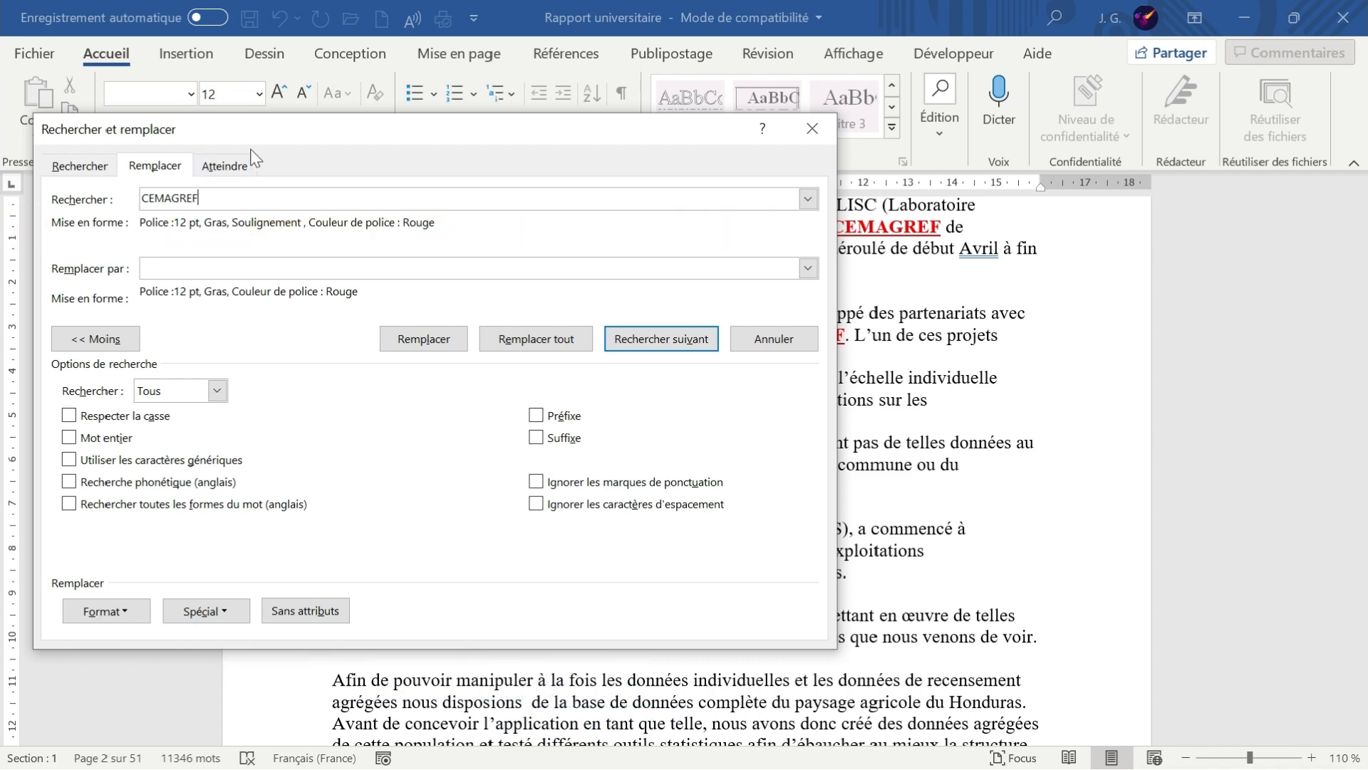
pyautogui.moveTo(318, 135); pyautogui.dragTo(871, 177)
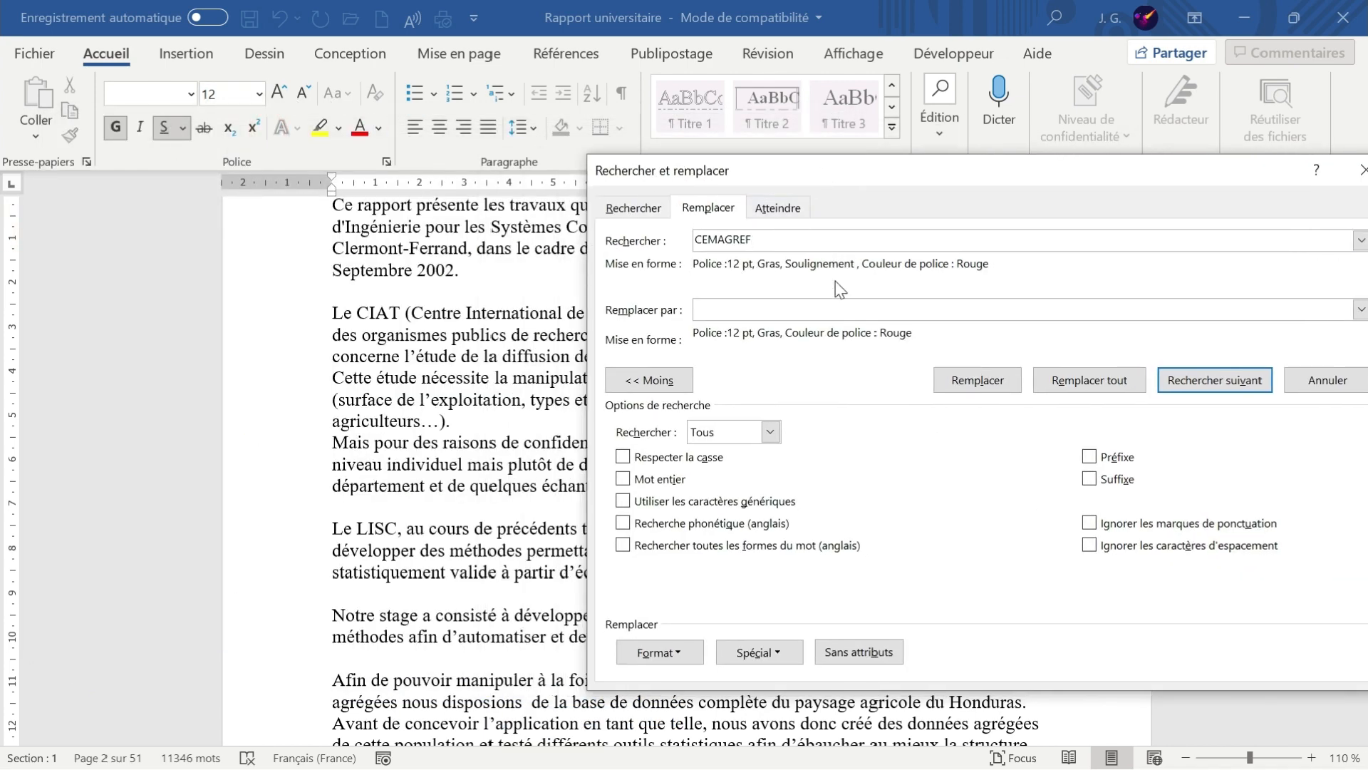
pyautogui.moveTo(985, 177); pyautogui.dragTo(494, 129)
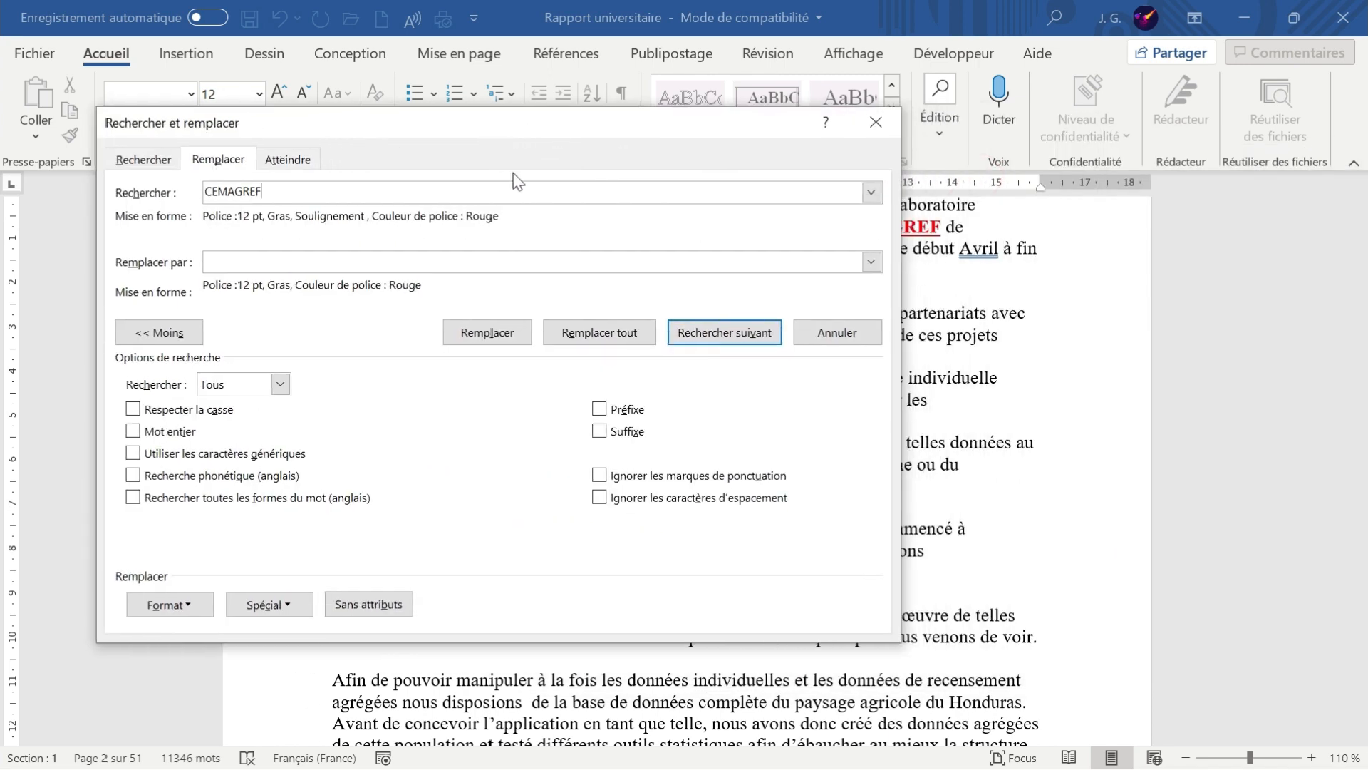
pyautogui.click(720, 334)
pyautogui.click(729, 335)
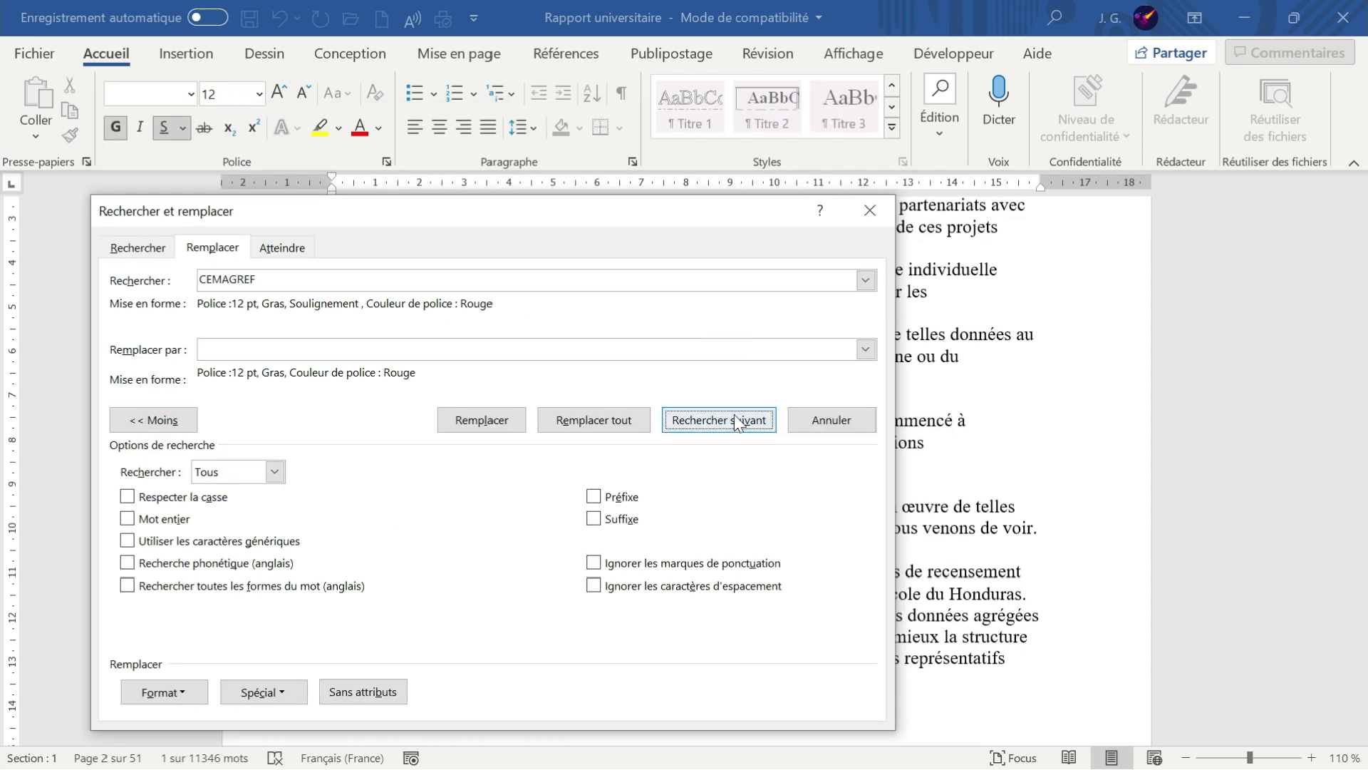
pyautogui.click(734, 414)
pyautogui.moveTo(628, 238); pyautogui.dragTo(1147, 125)
pyautogui.click(1188, 337)
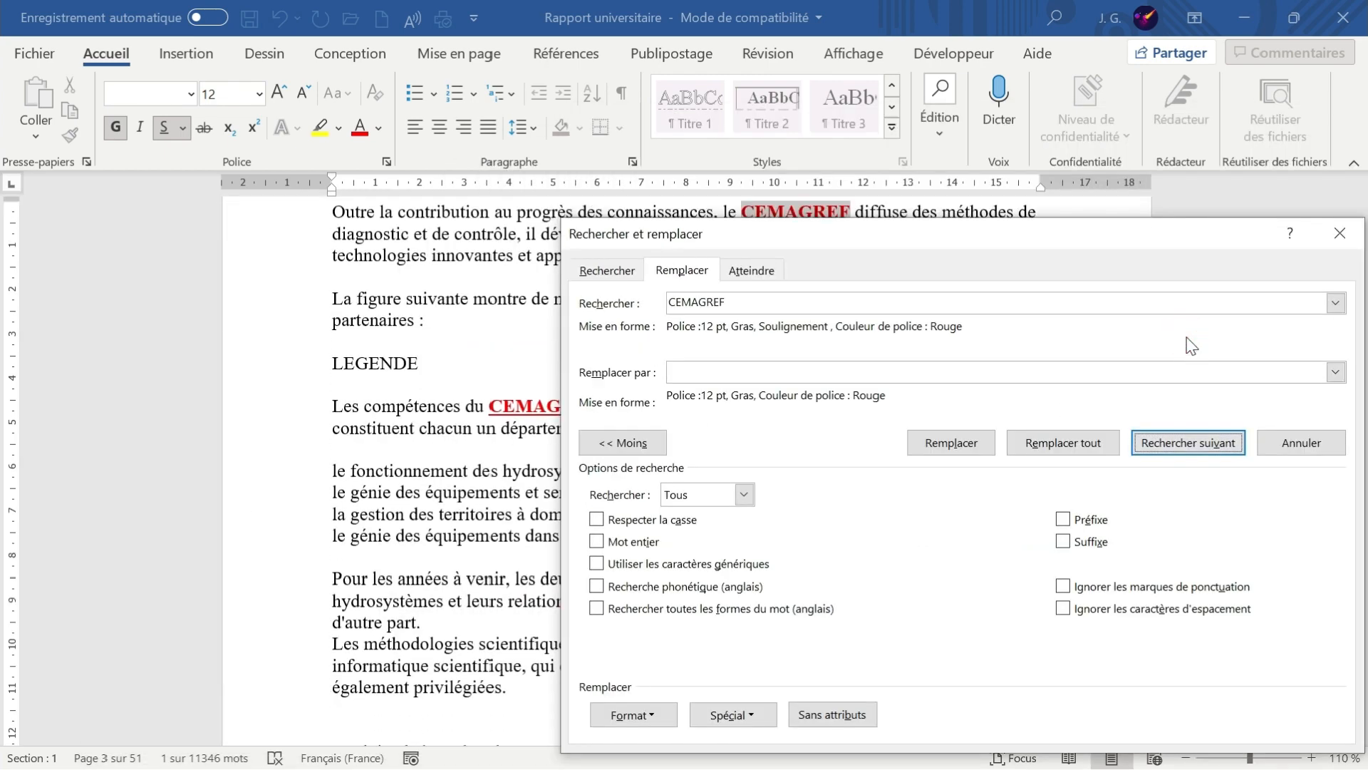
# Clear the replacement's existing formatting attributes and set its font to Gras, size 11, standard blue
pyautogui.click(684, 372)
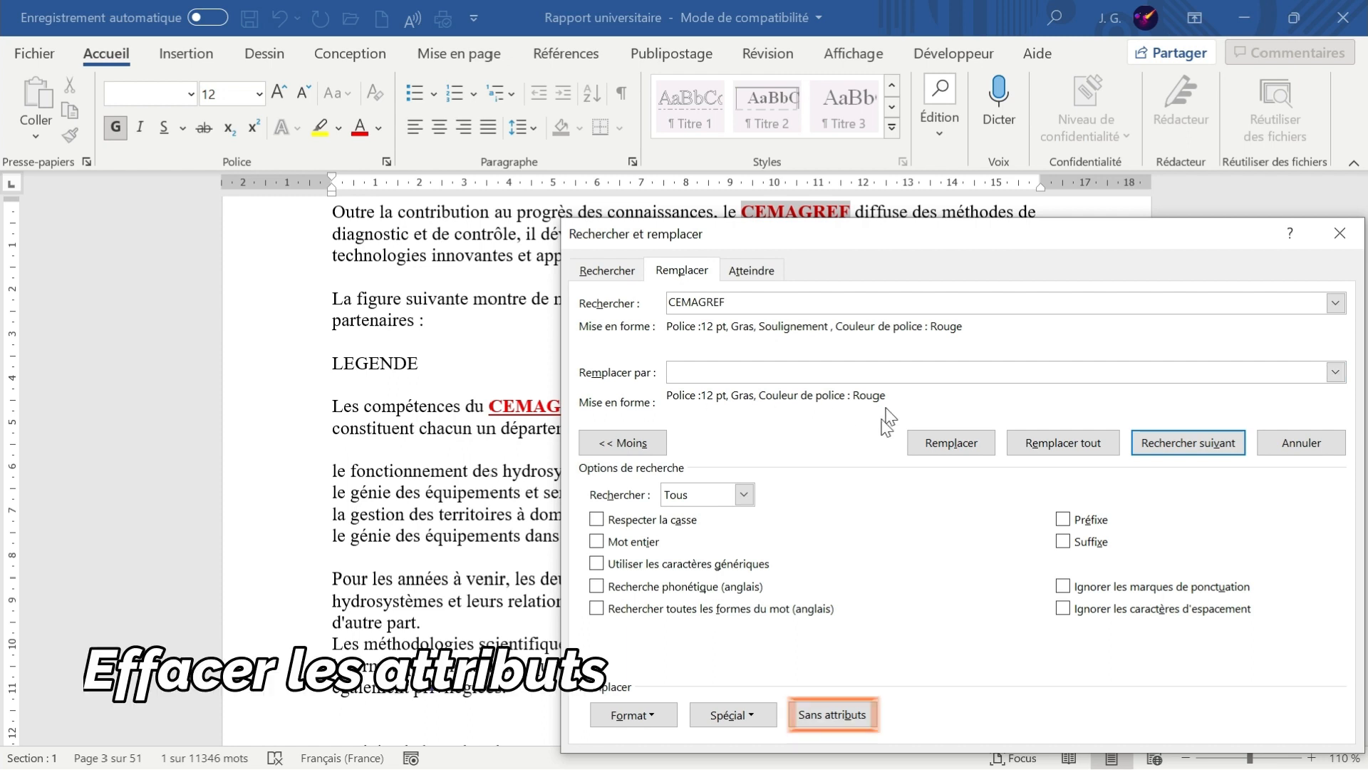
pyautogui.click(843, 717)
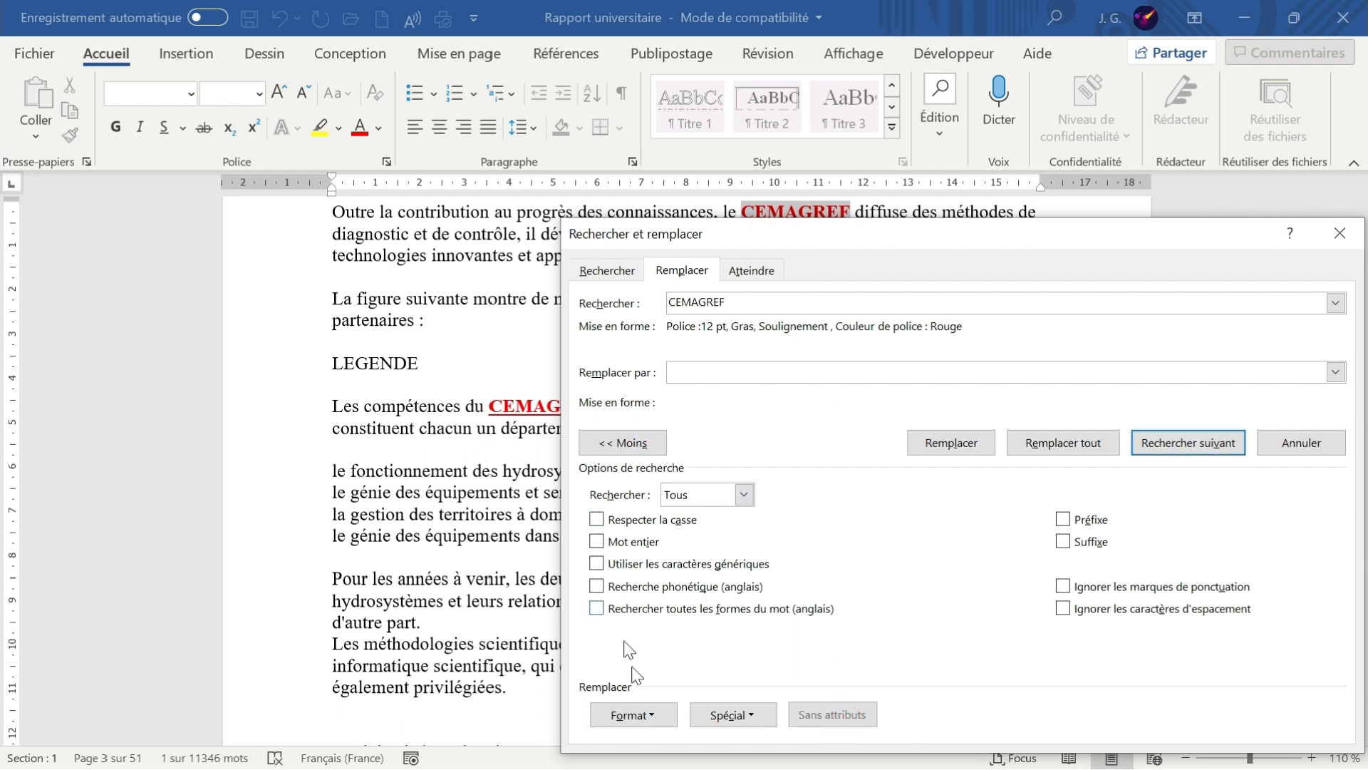
pyautogui.click(649, 716)
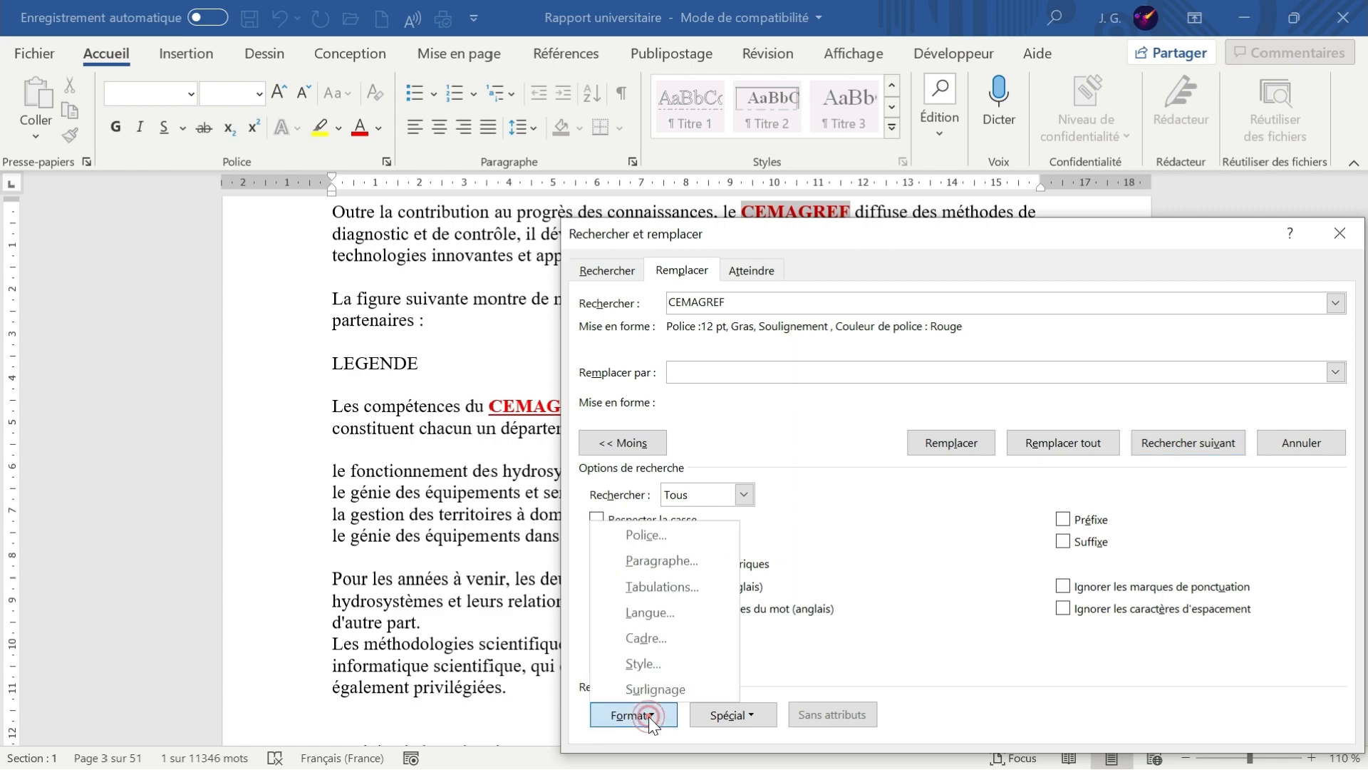
pyautogui.click(632, 533)
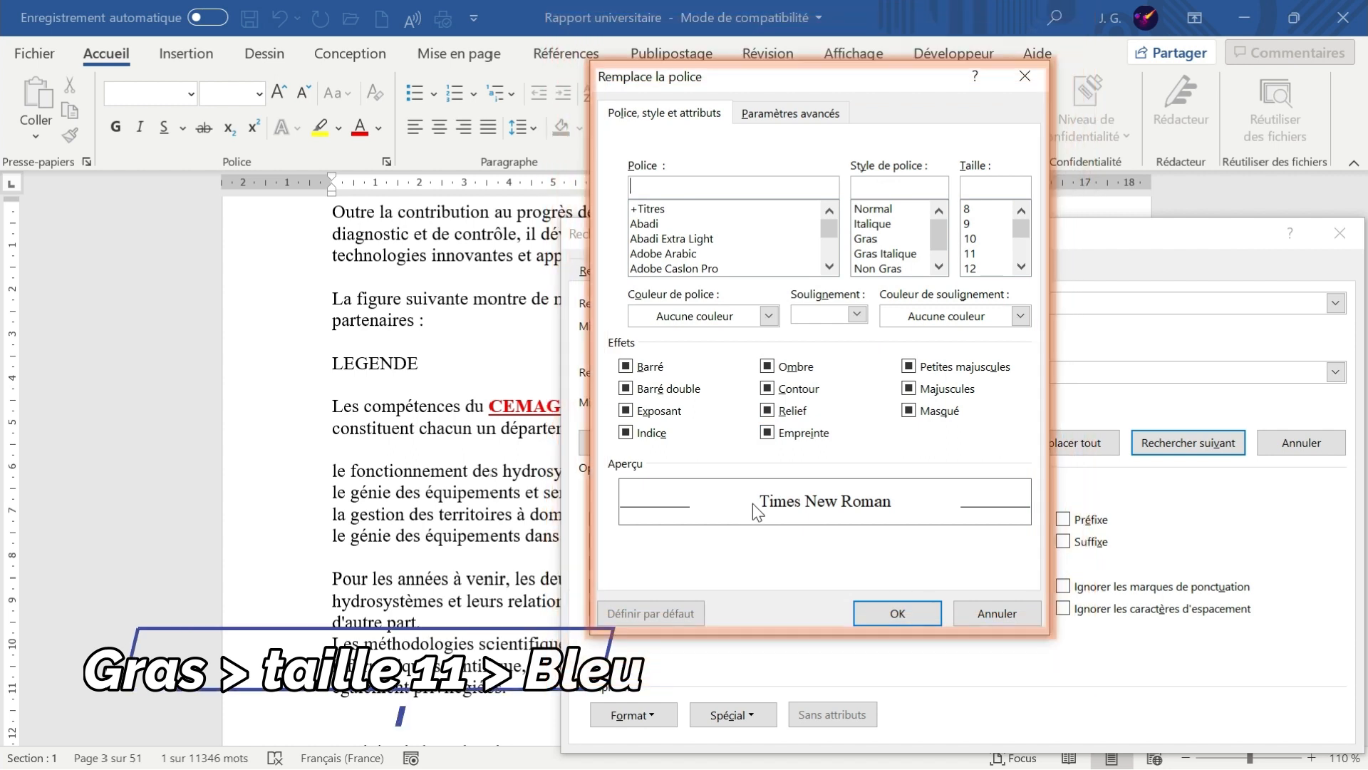
pyautogui.click(865, 239)
pyautogui.click(973, 254)
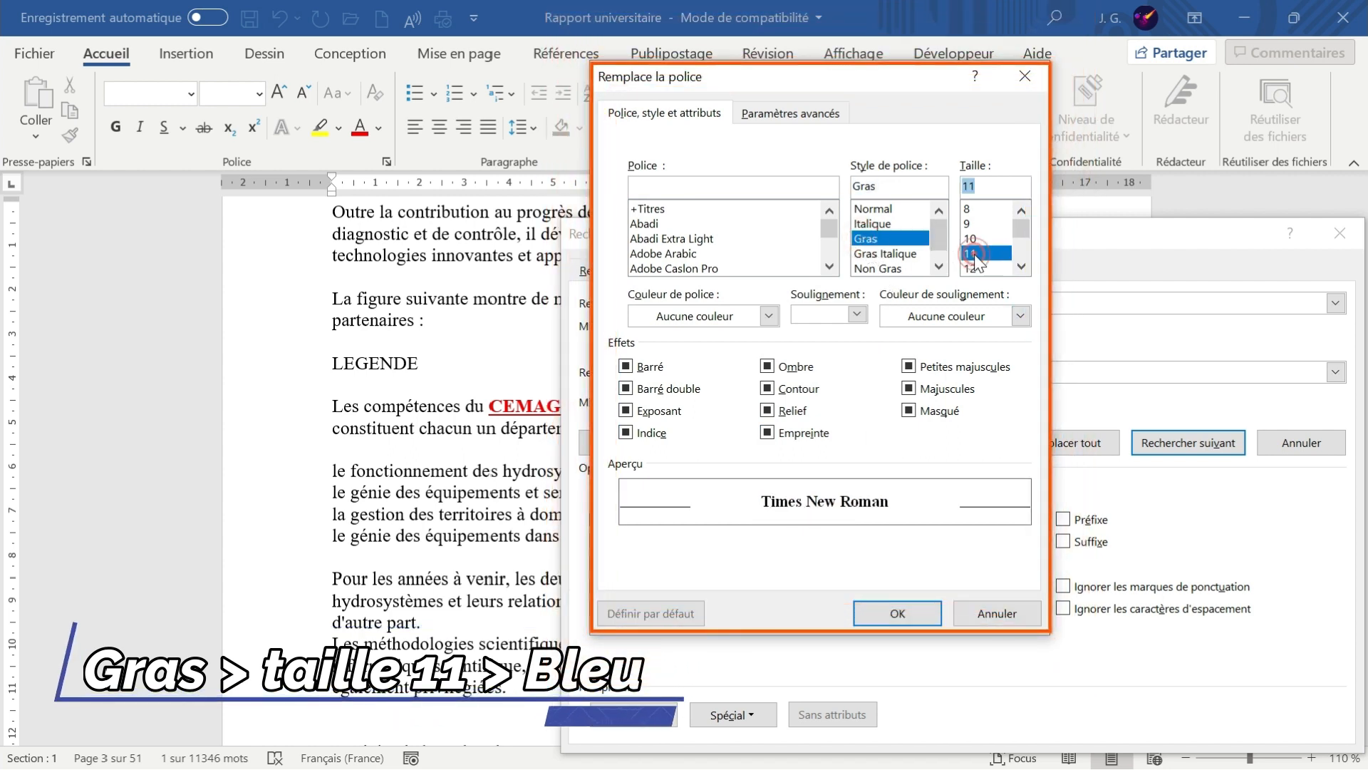
pyautogui.click(770, 316)
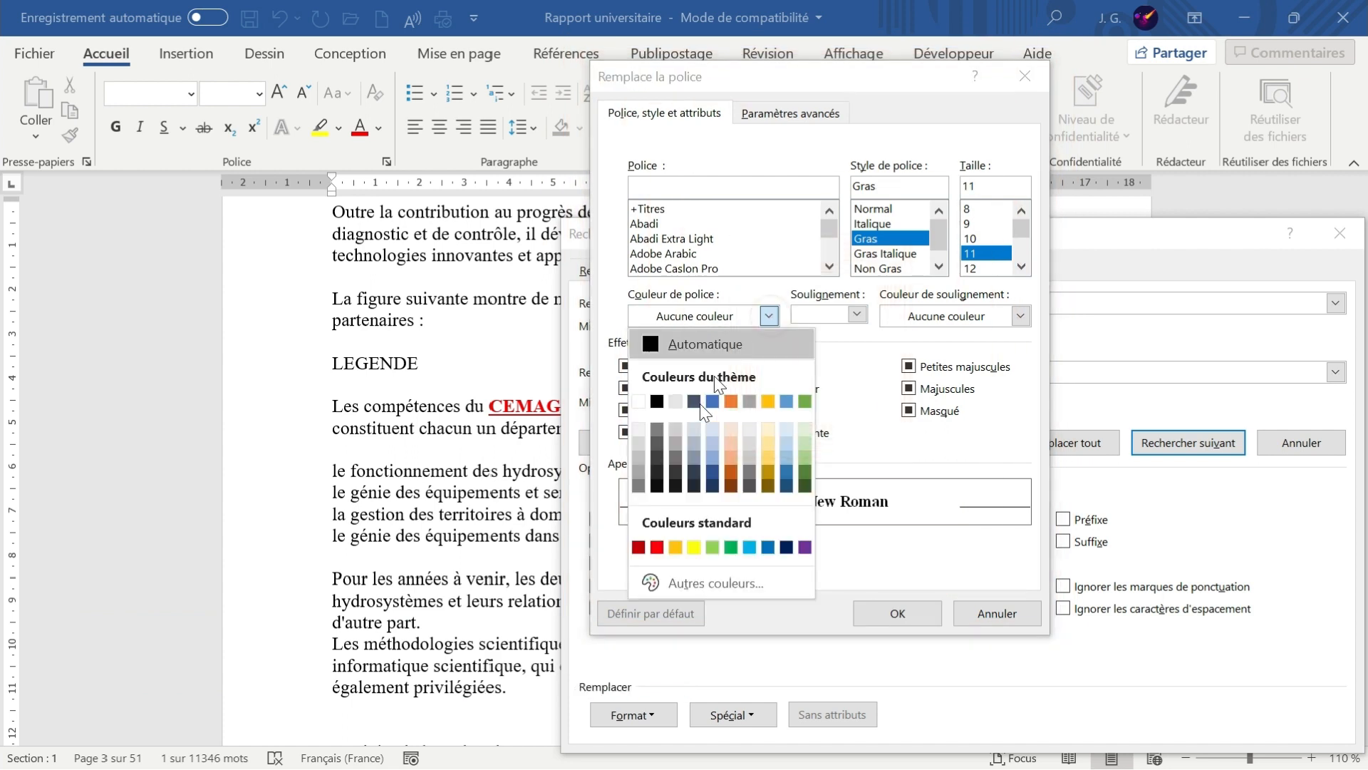
pyautogui.click(768, 547)
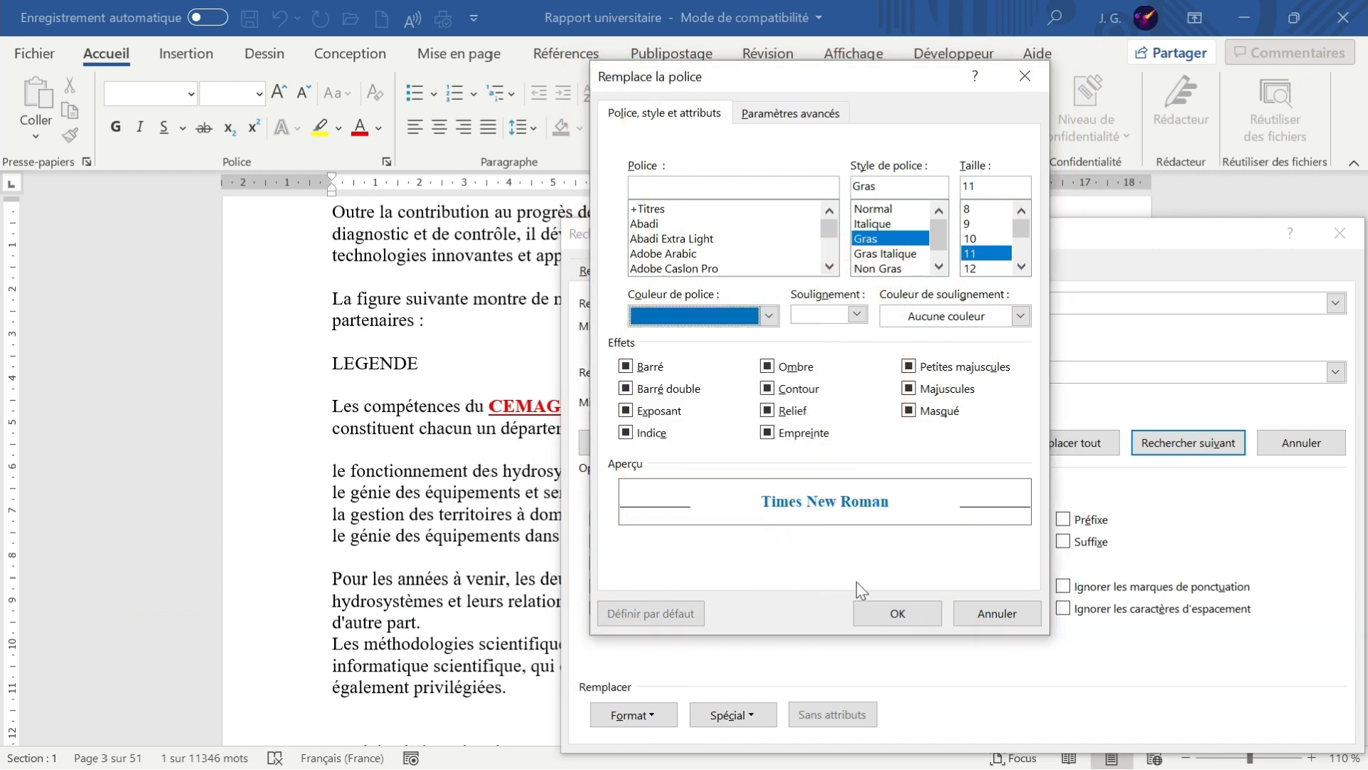
pyautogui.click(887, 617)
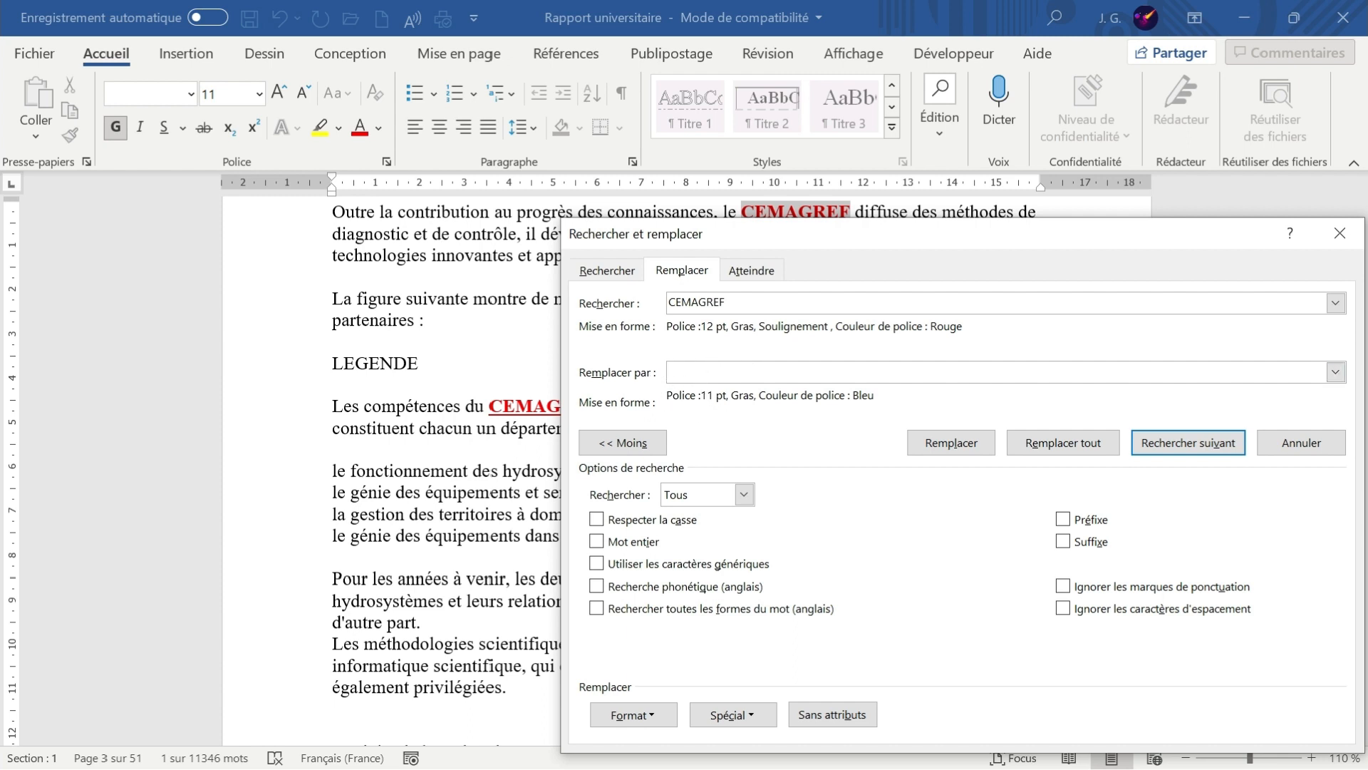
# Replace the formatting of all matching CEMAGREF occurrences and close Find and Replace
pyautogui.click(1041, 444)
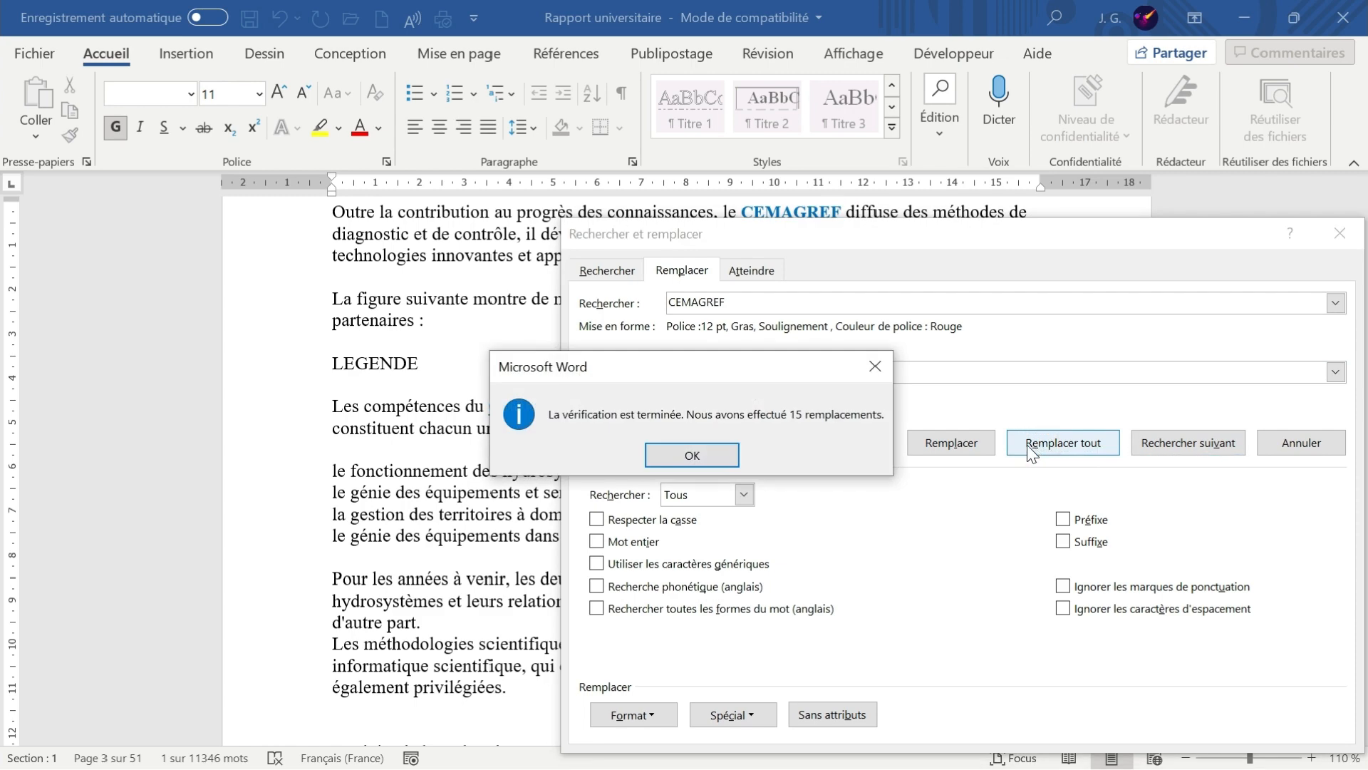
pyautogui.click(692, 455)
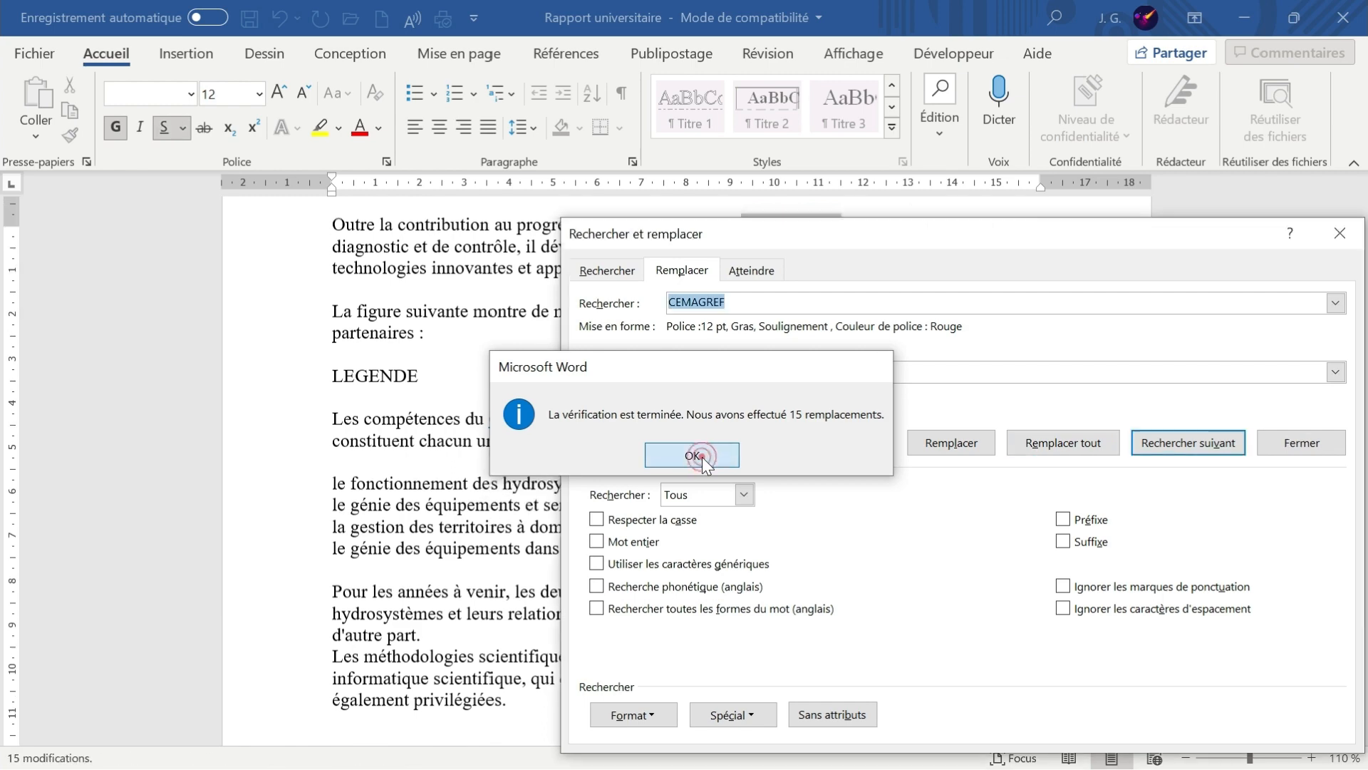
pyautogui.click(1346, 236)
# Check the font formatting of the CEMAGREF occurrences in the paragraphs below LEGENDE
pyautogui.click(560, 434)
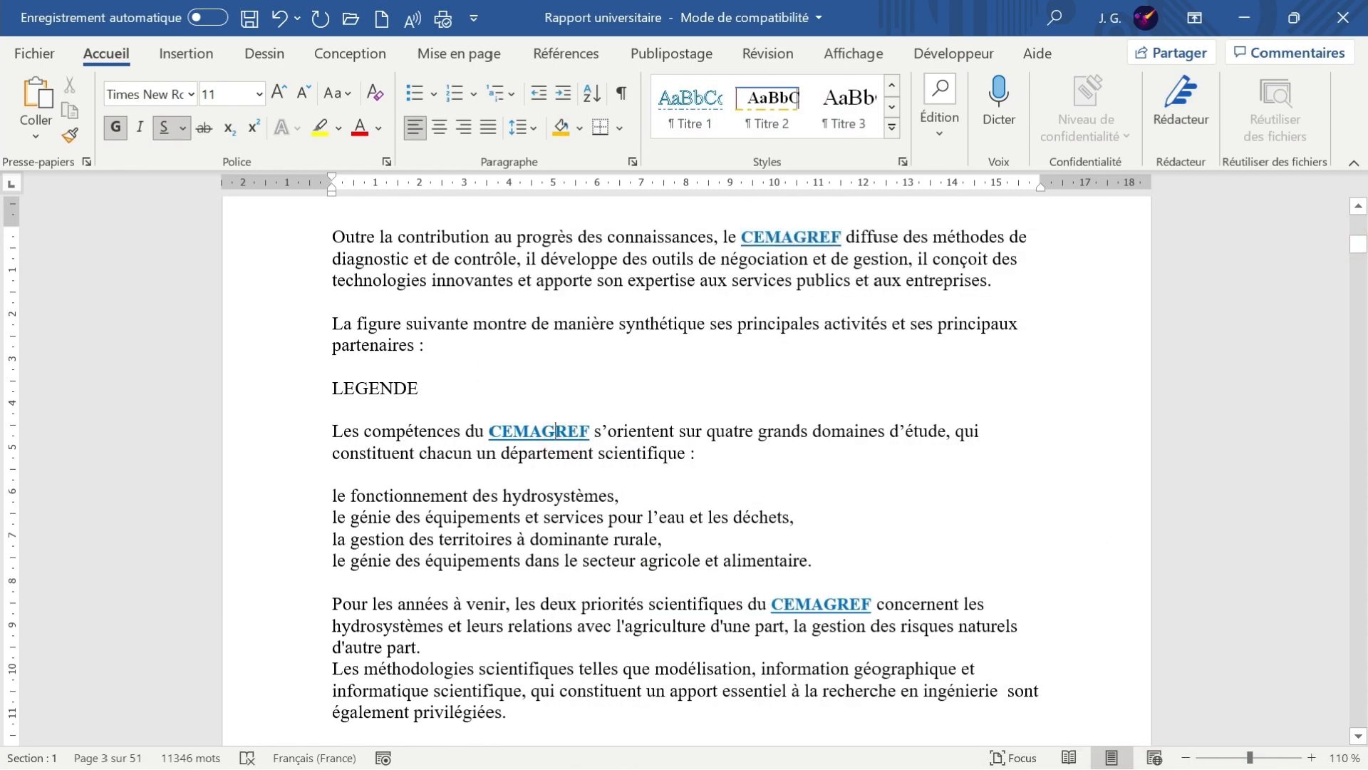
pyautogui.click(819, 607)
pyautogui.click(532, 430)
pyautogui.click(824, 605)
# Search the document for CEMAGREF and go through the second to eighth results to inspect their formatting
pyautogui.click(937, 128)
pyautogui.click(960, 184)
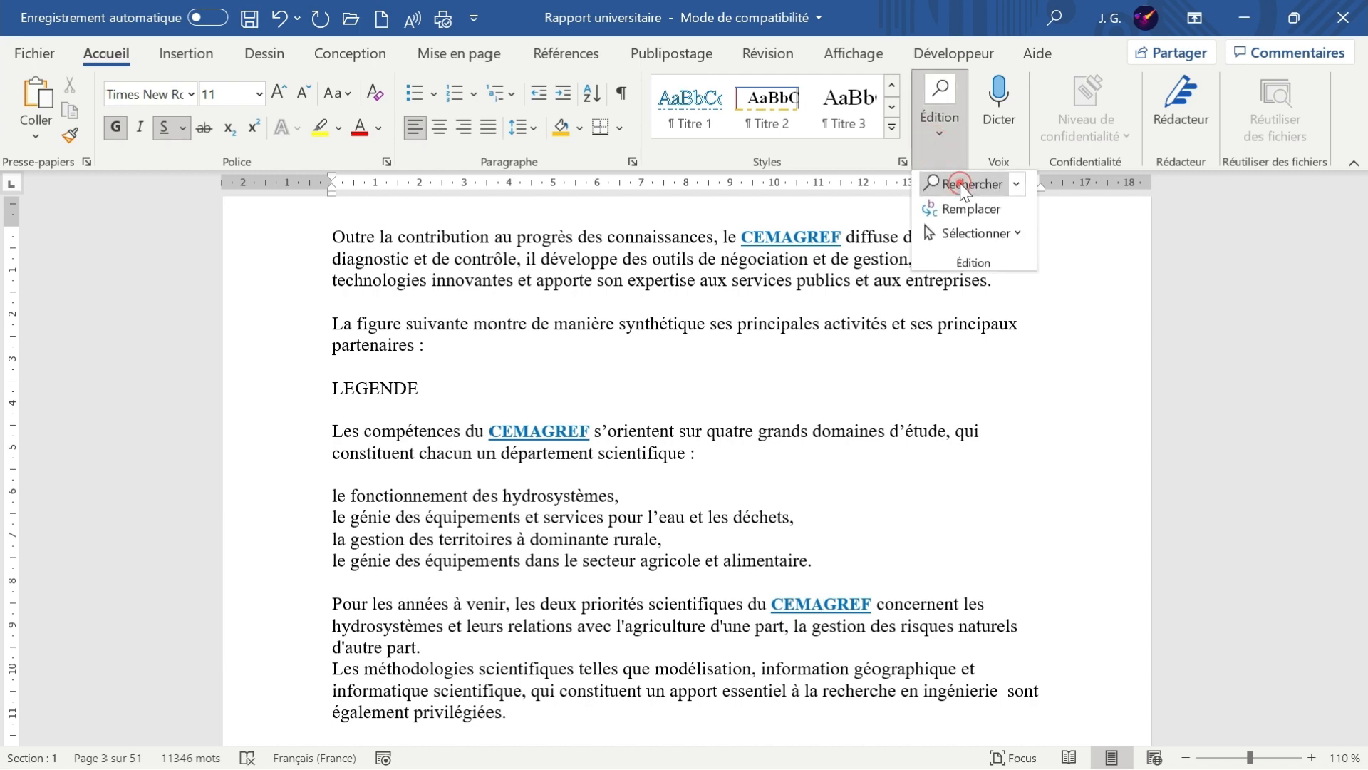
pyautogui.click(114, 240)
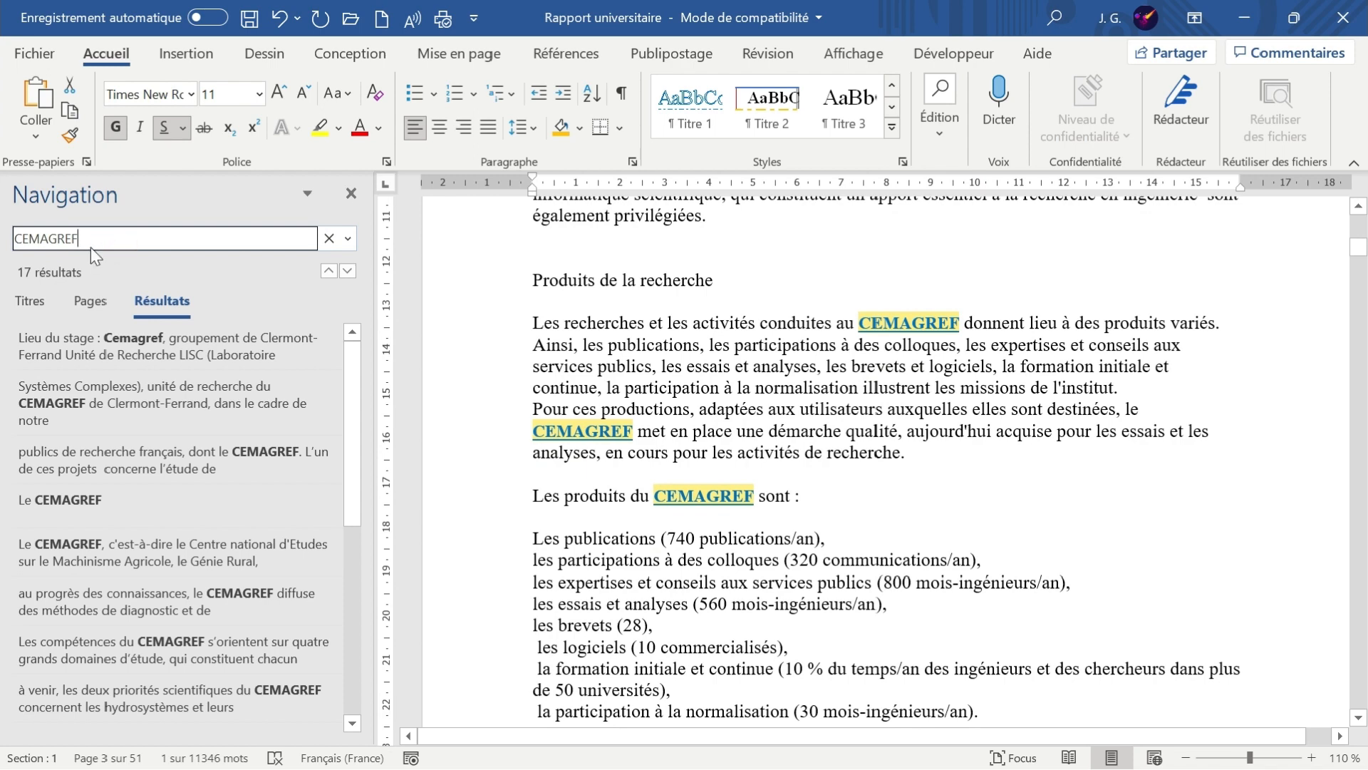
pyautogui.click(160, 424)
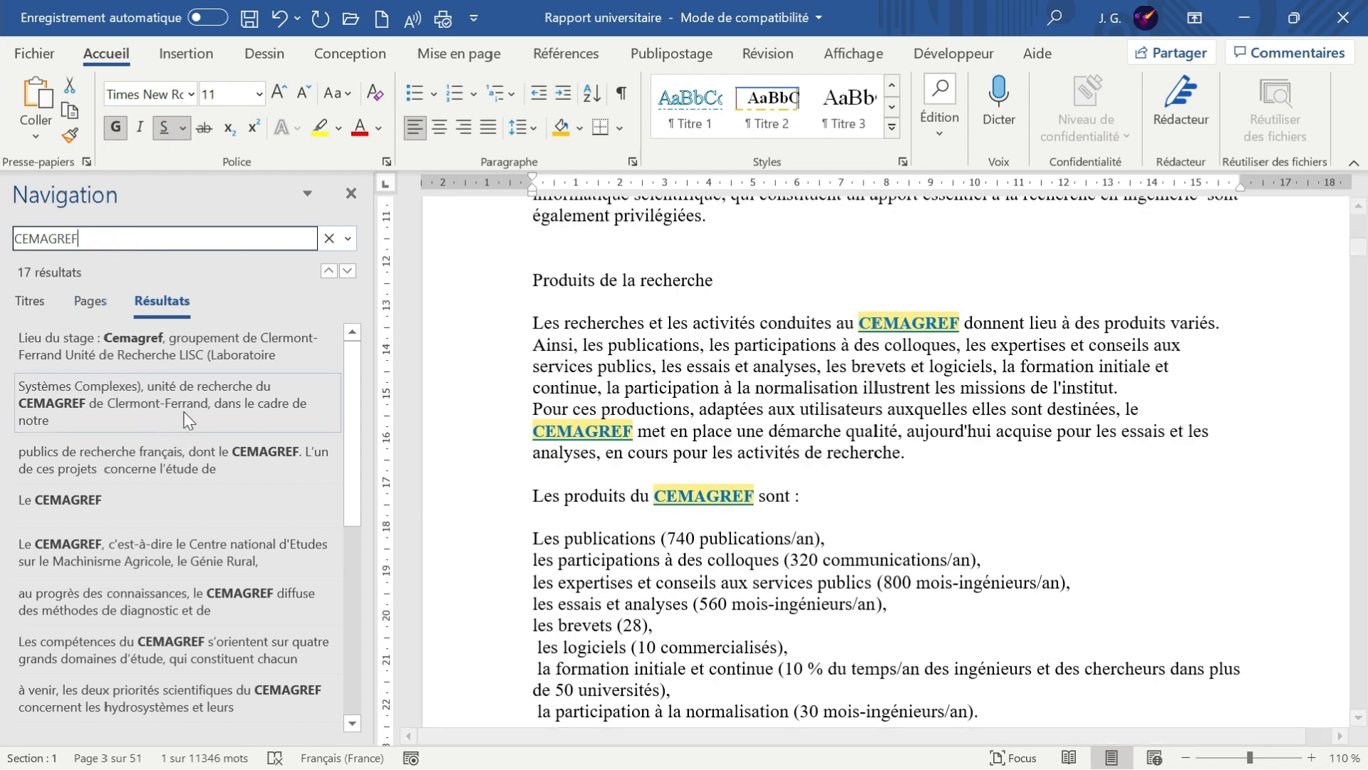
pyautogui.click(184, 463)
pyautogui.click(114, 517)
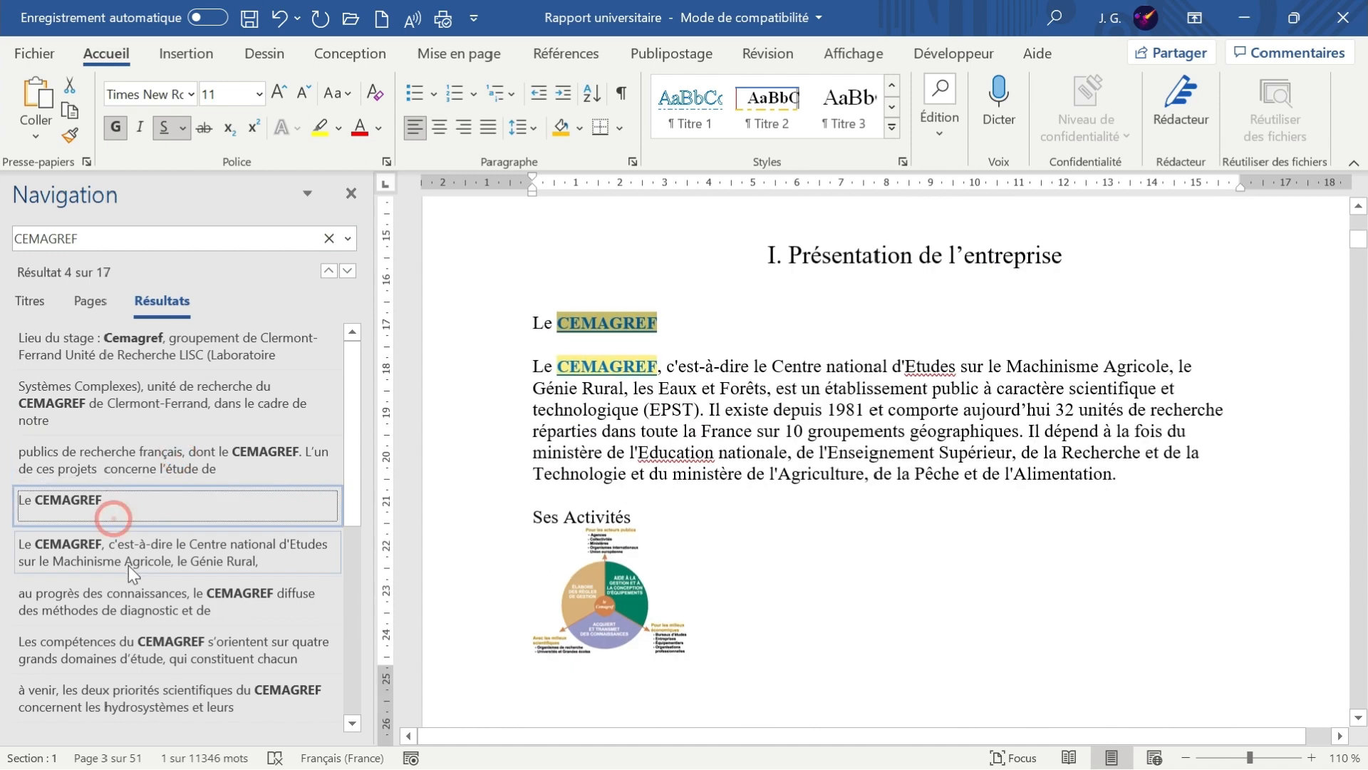
pyautogui.click(130, 563)
pyautogui.click(166, 595)
pyautogui.click(184, 654)
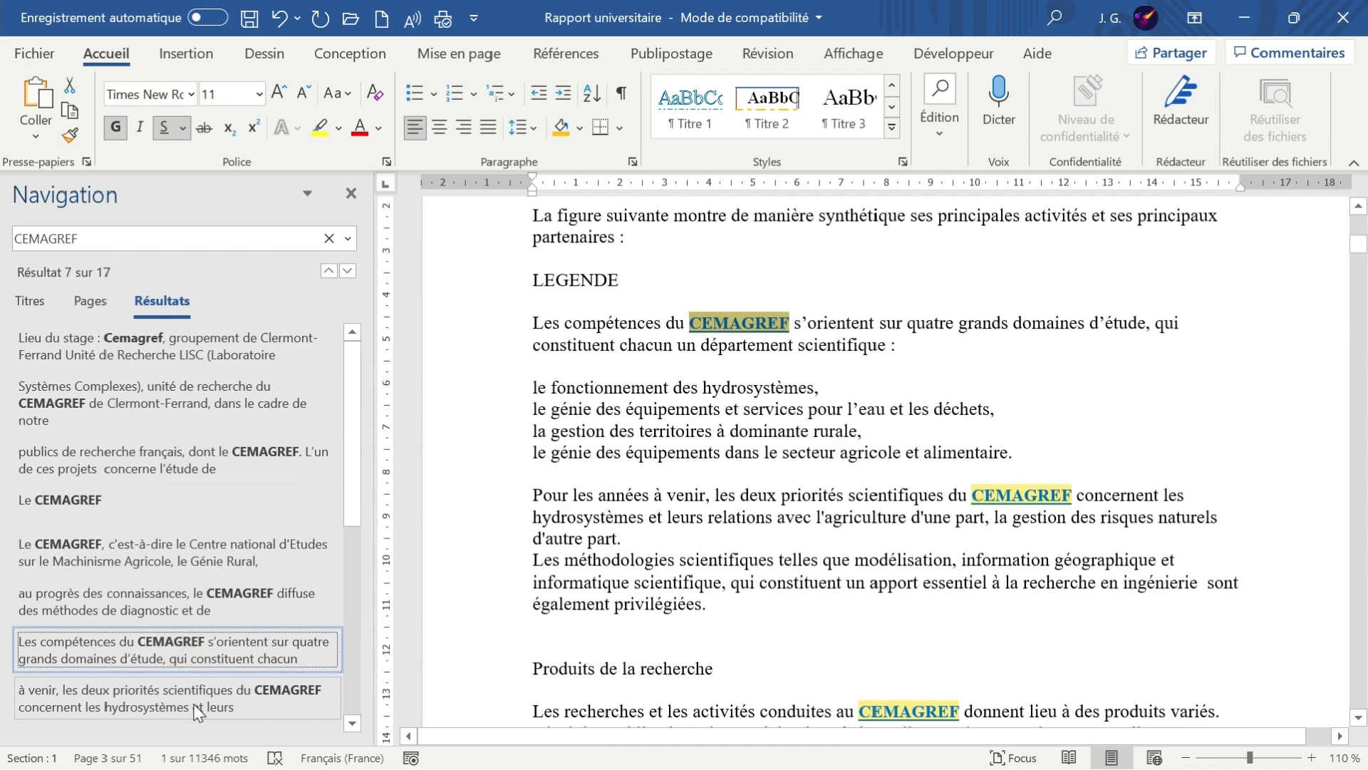
pyautogui.click(182, 700)
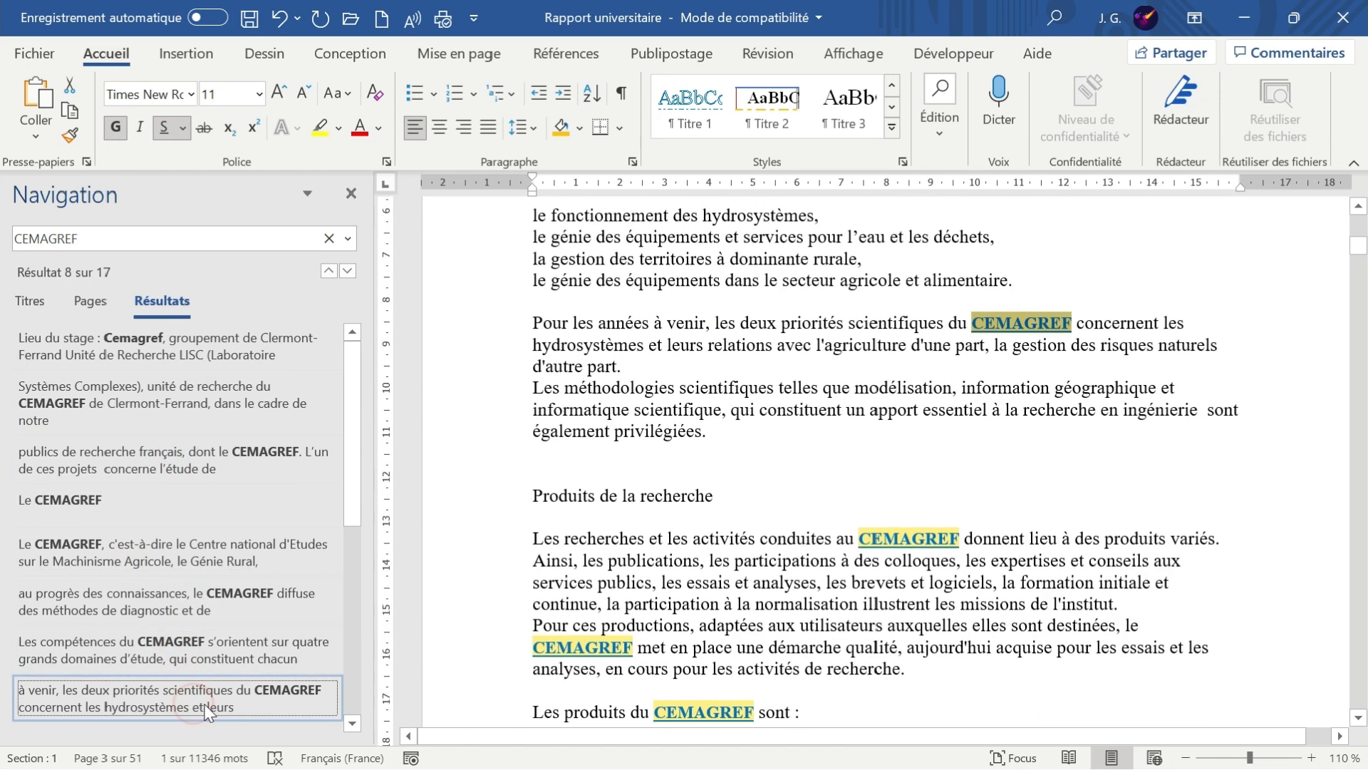
# Deselect the current CEMAGREF result and search the document for LISC
pyautogui.click(1027, 335)
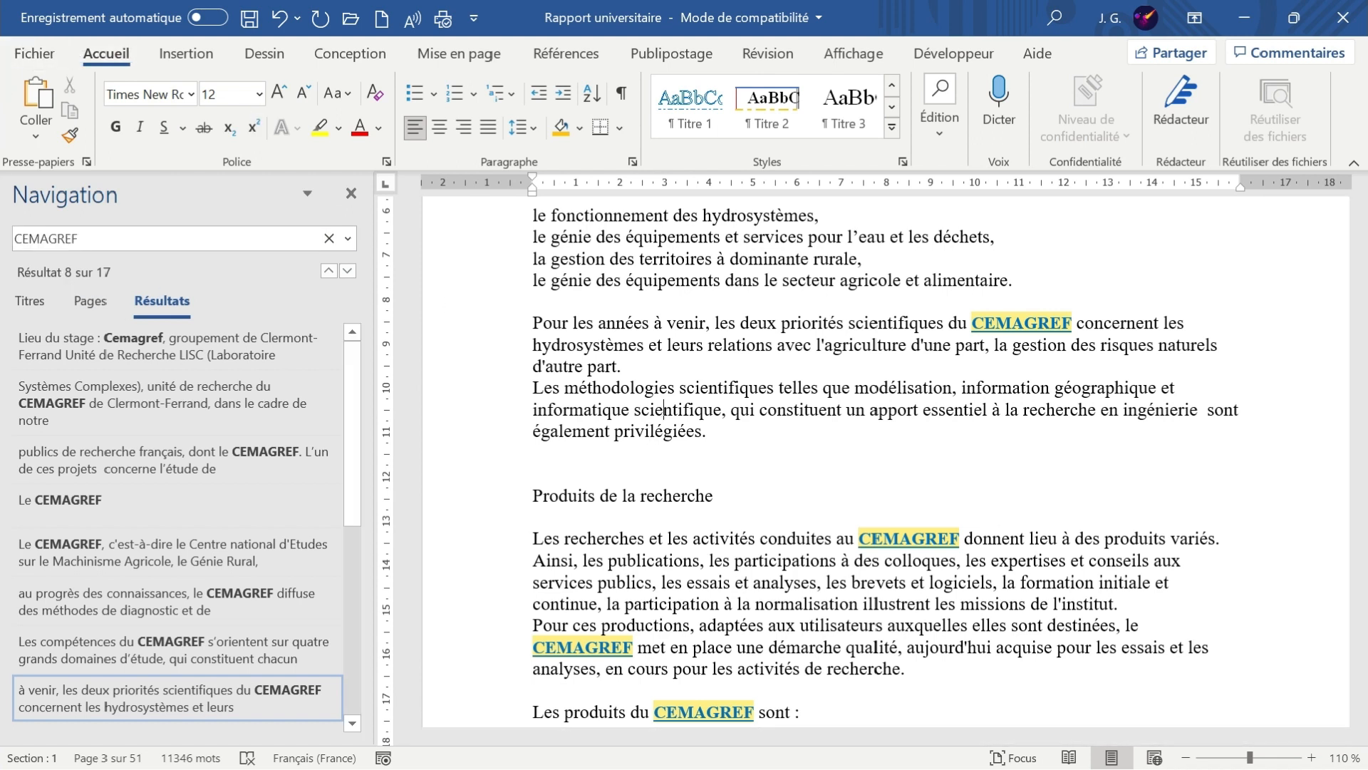
pyautogui.click(93, 242)
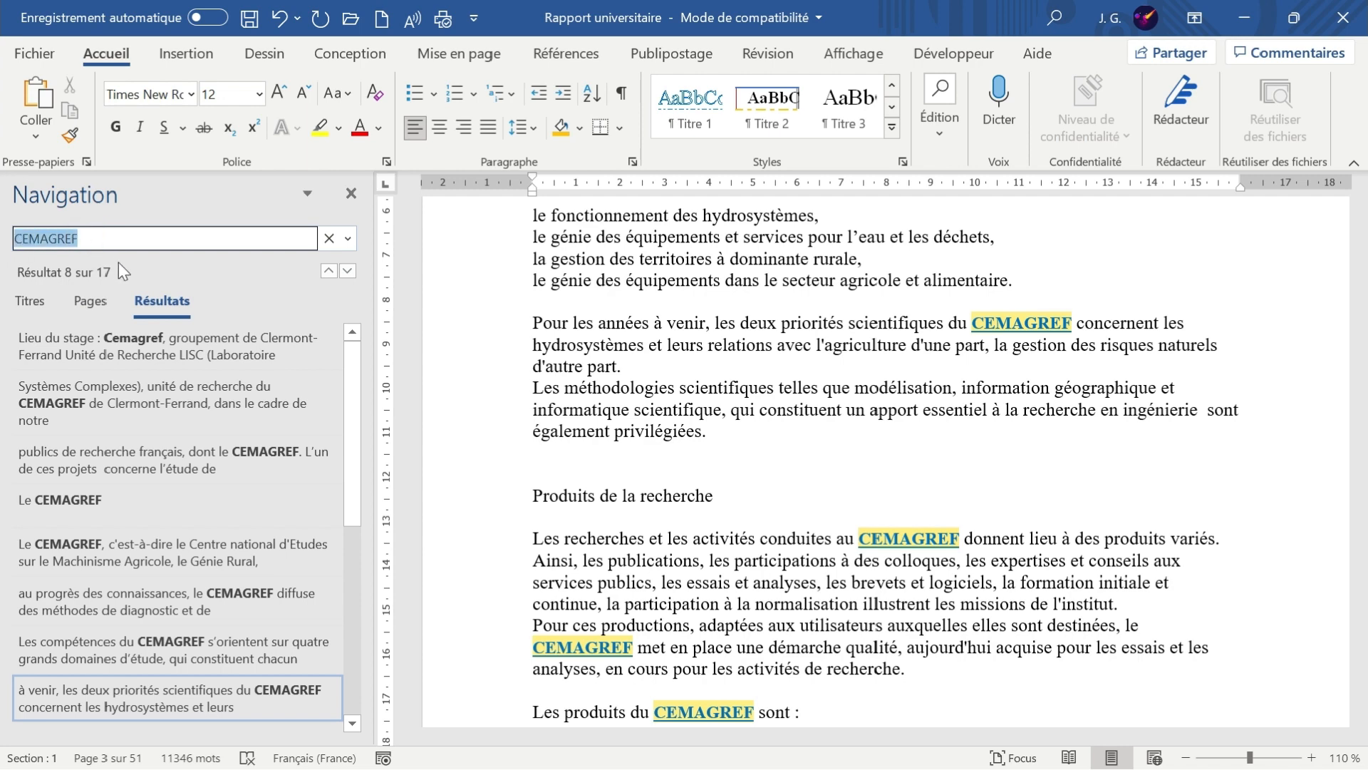
pyautogui.write('LISC')
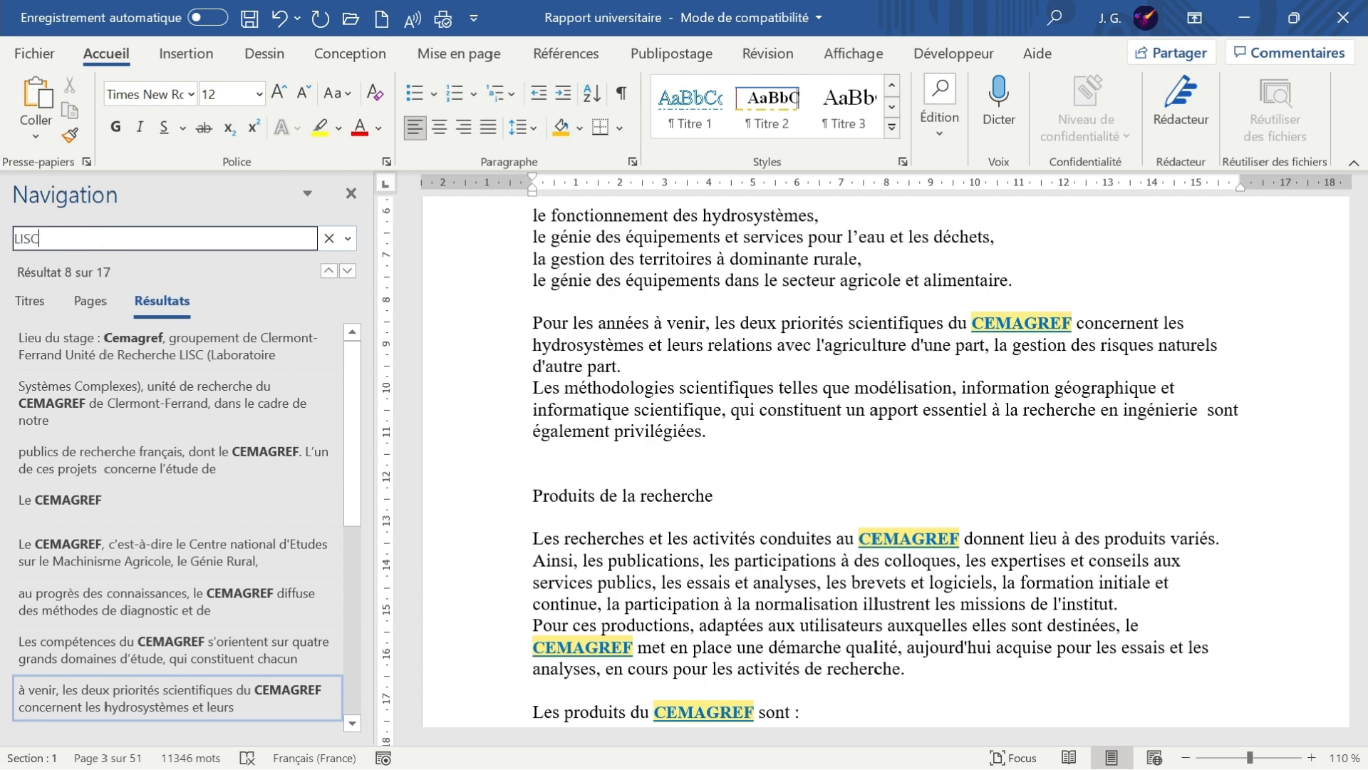
pyautogui.press('Return')
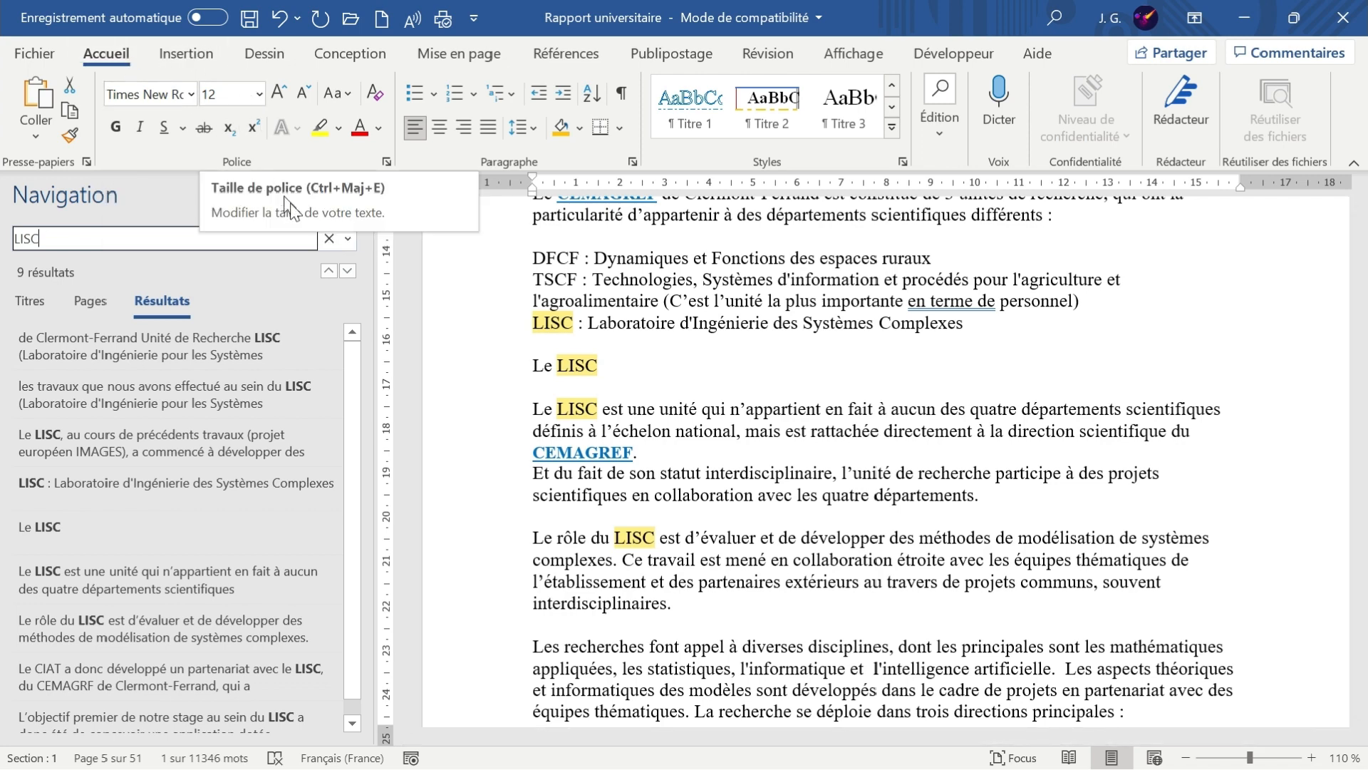
# Set up a replacement for LISC that keeps the text and applies a Gras, size 12, orange theme-colour font
pyautogui.click(351, 242)
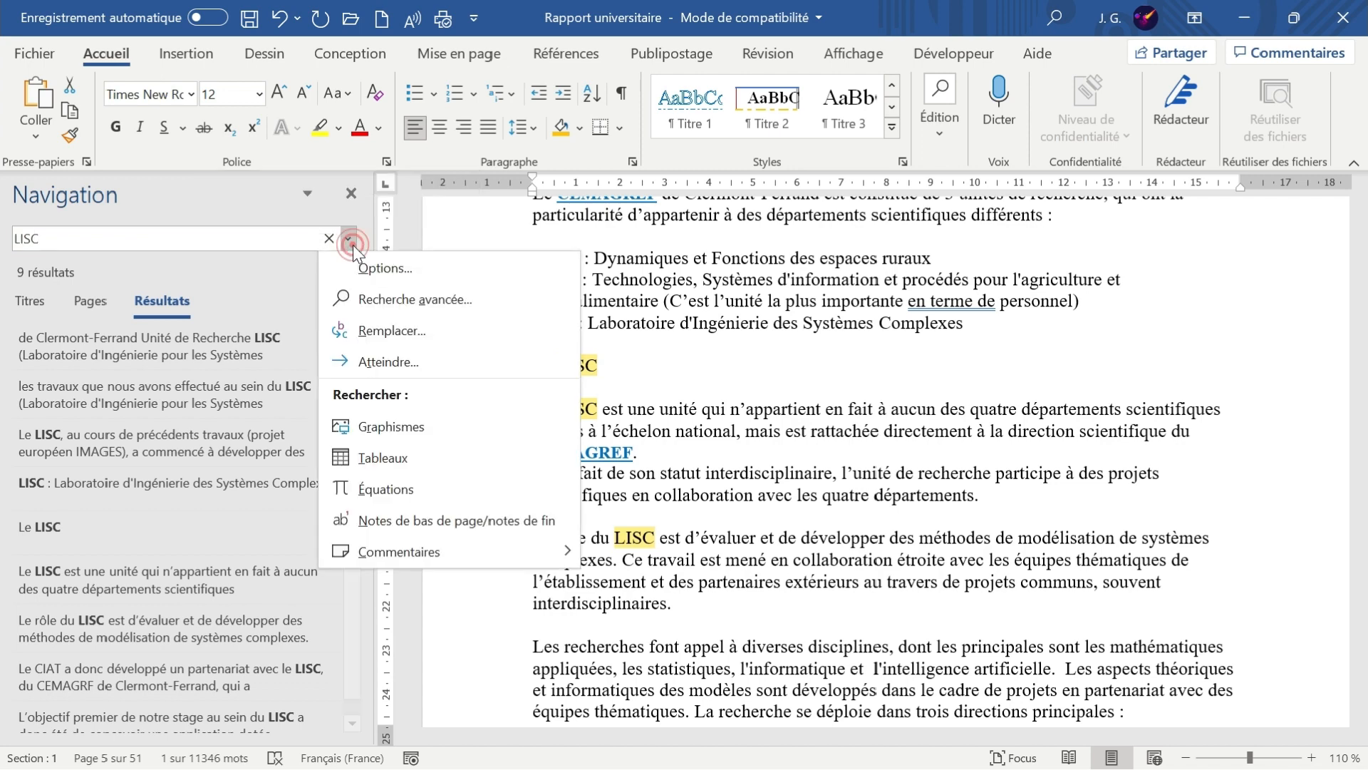
pyautogui.click(392, 330)
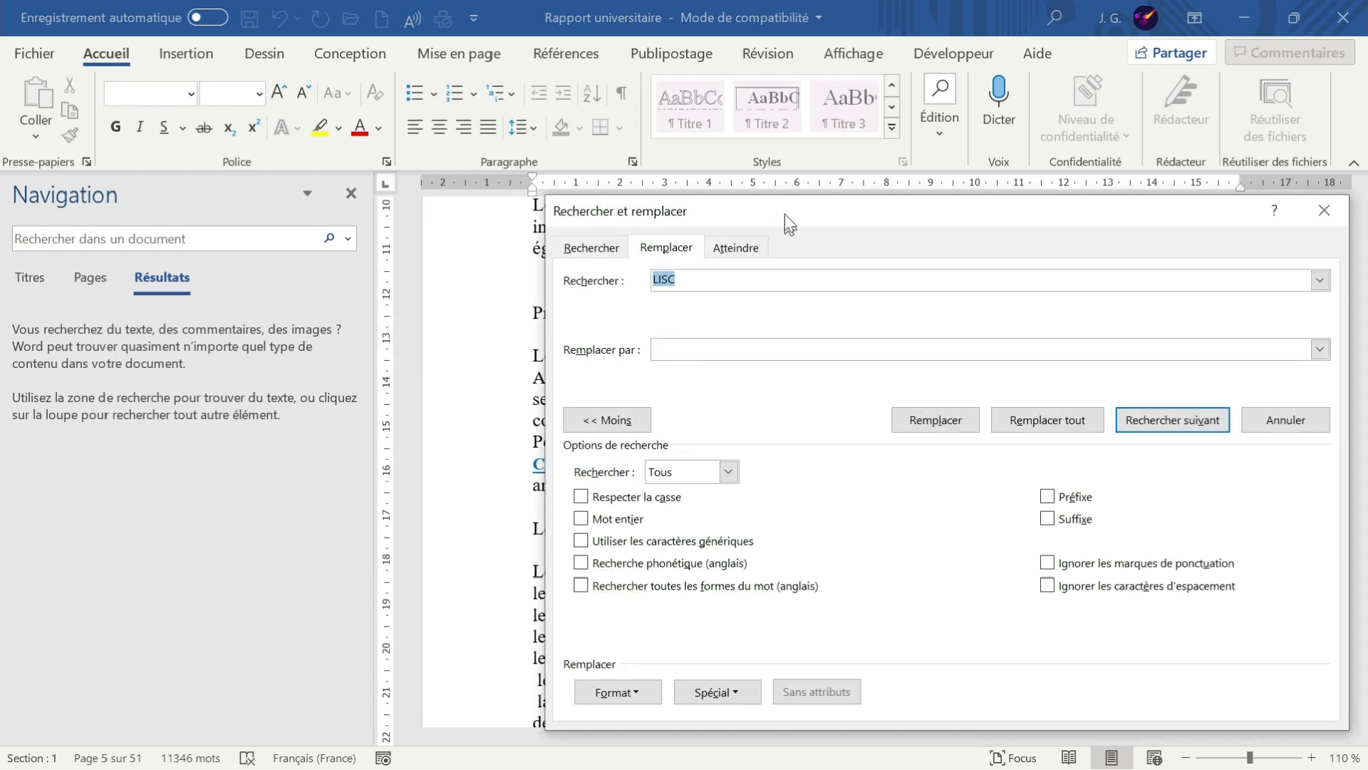
pyautogui.moveTo(785, 211); pyautogui.dragTo(545, 109)
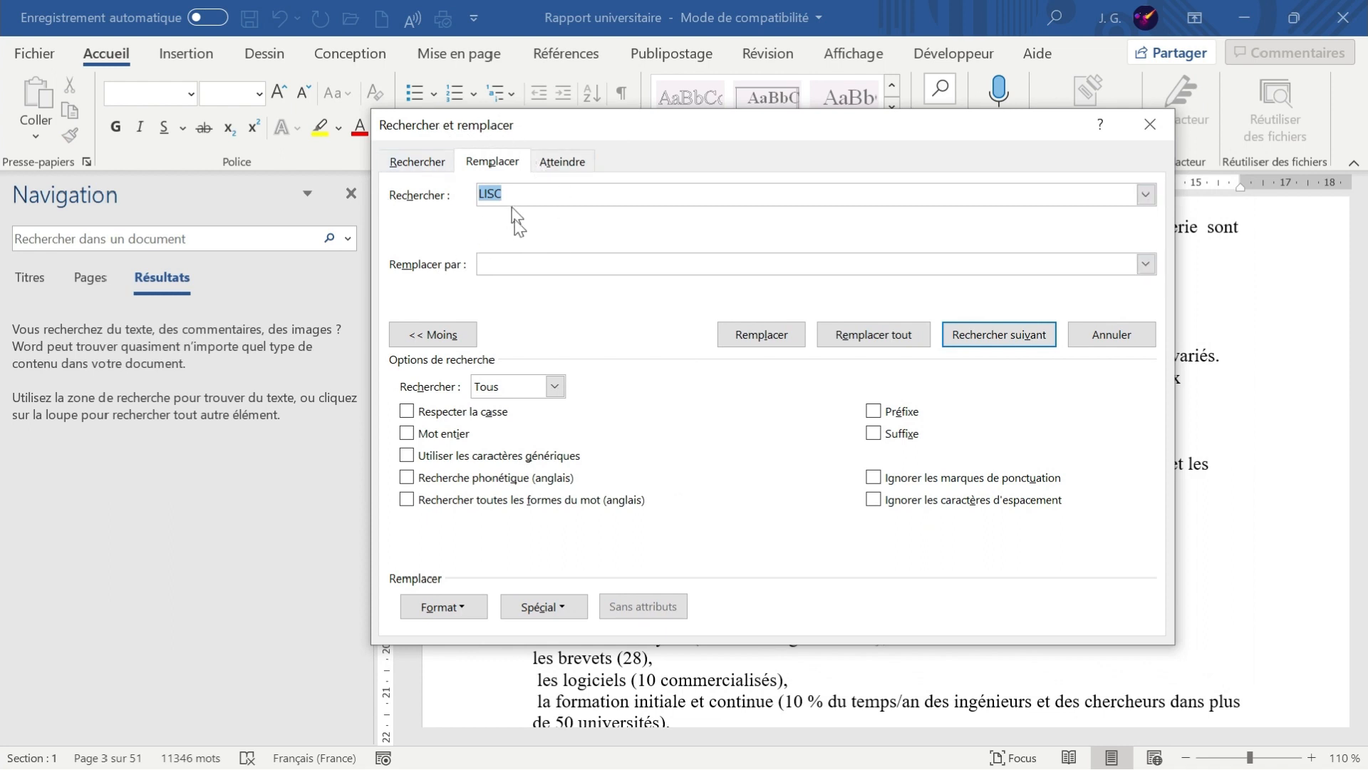
pyautogui.click(504, 268)
pyautogui.click(437, 610)
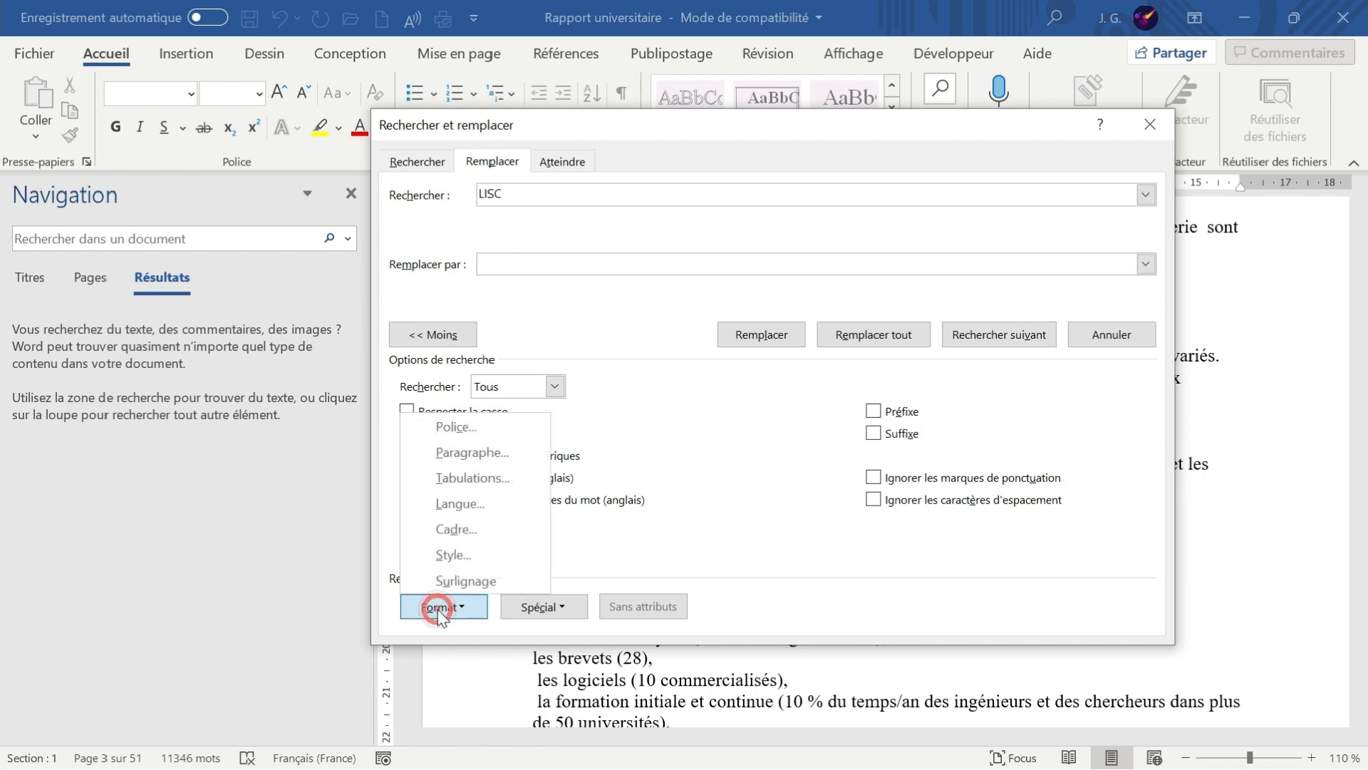
pyautogui.click(472, 429)
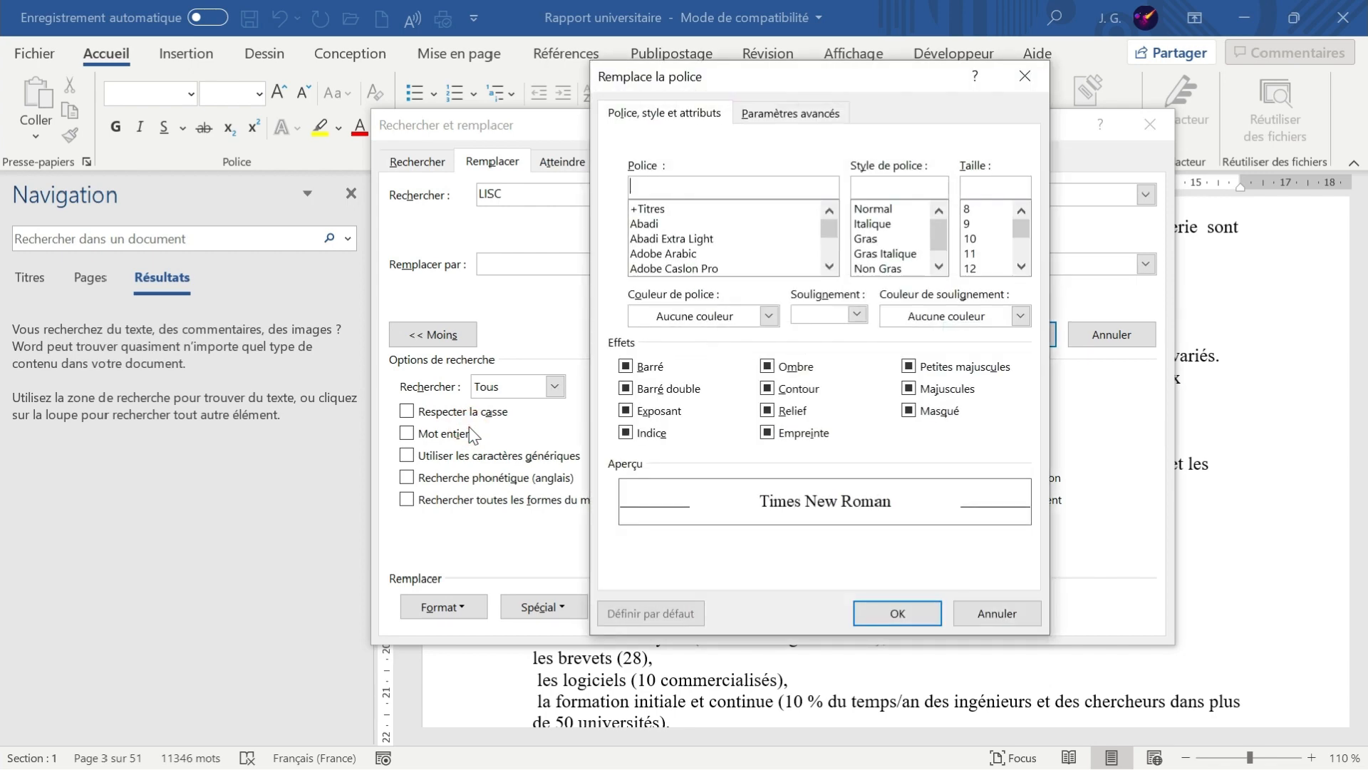
pyautogui.click(865, 240)
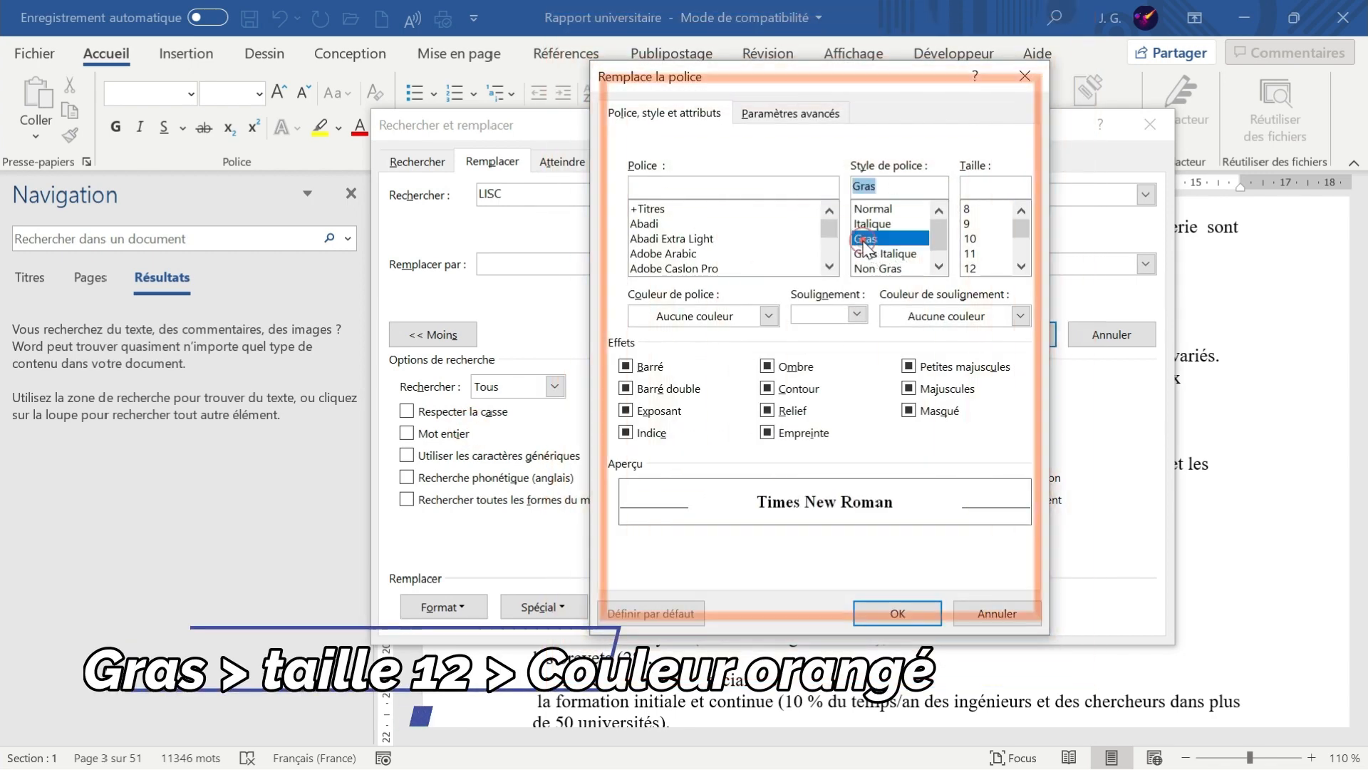
pyautogui.click(971, 269)
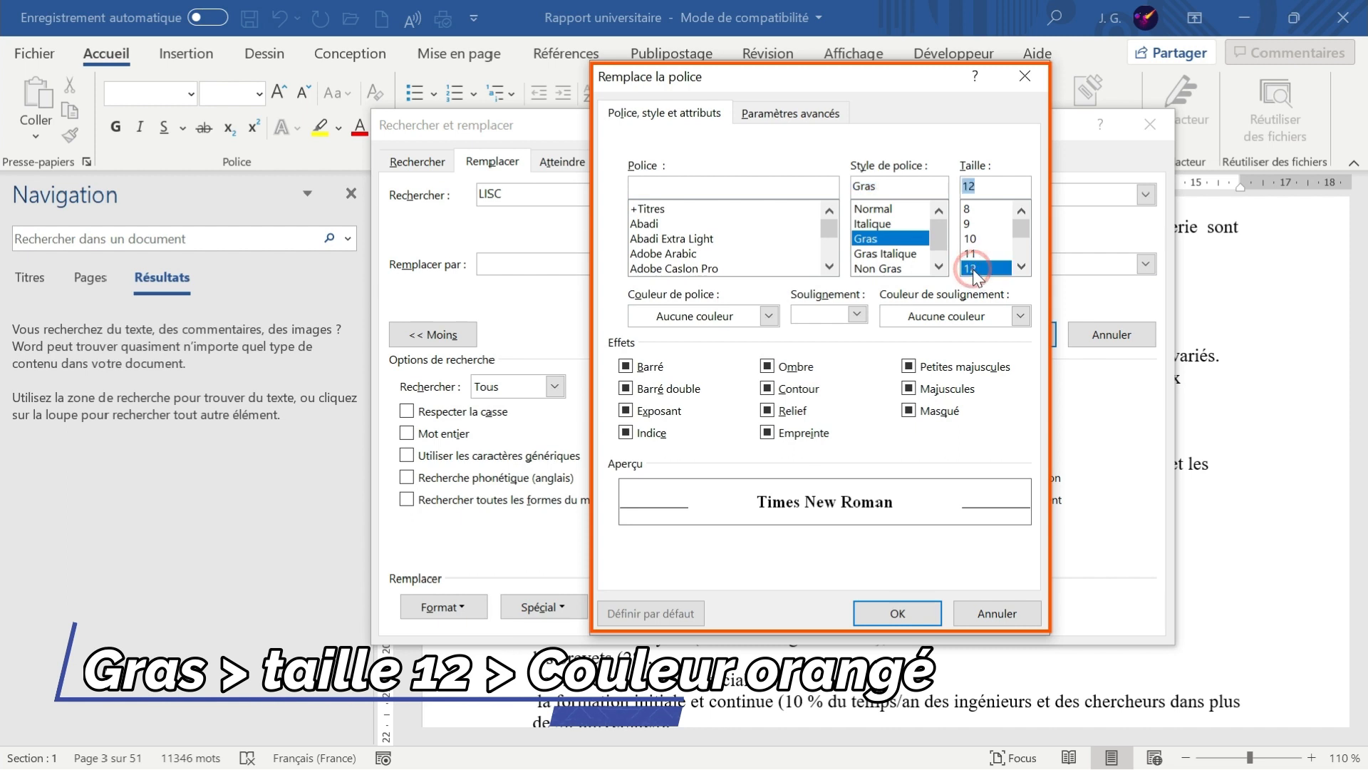
pyautogui.click(768, 315)
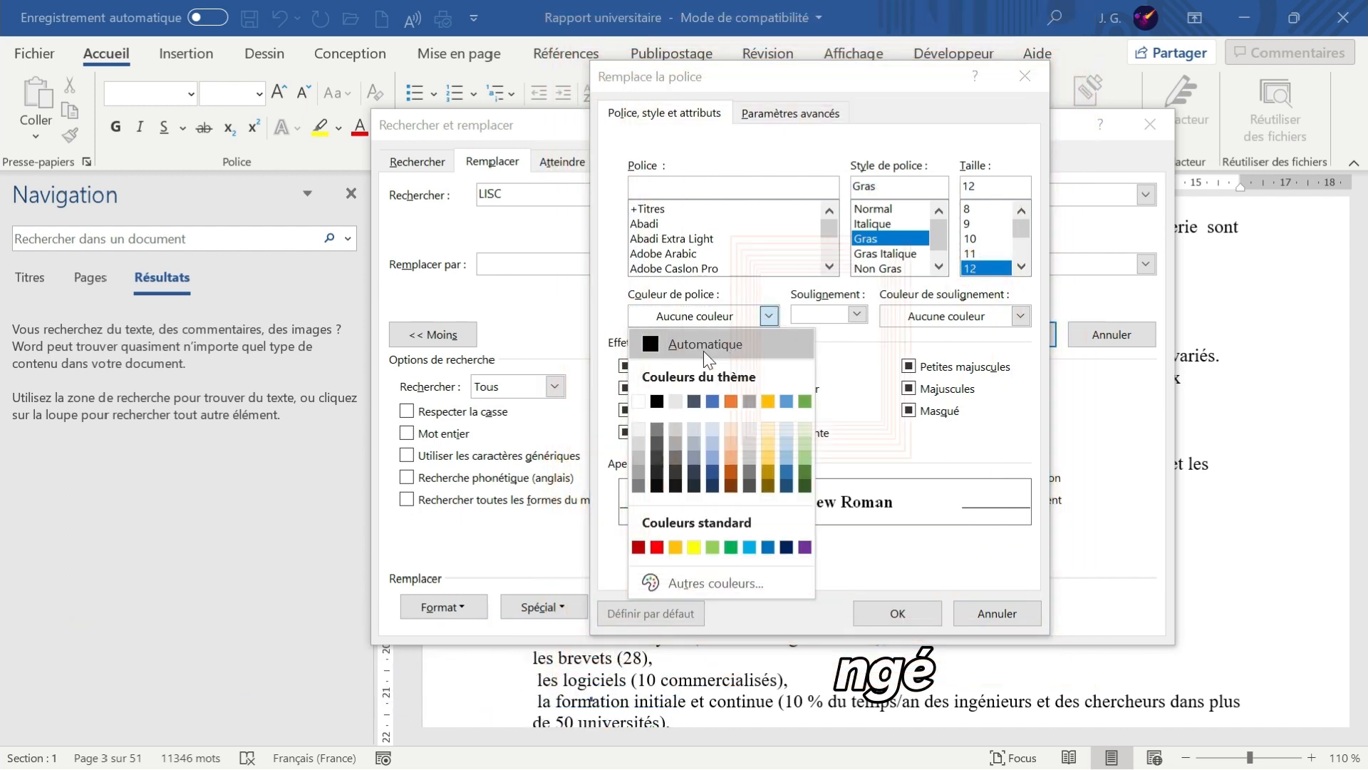
pyautogui.click(730, 403)
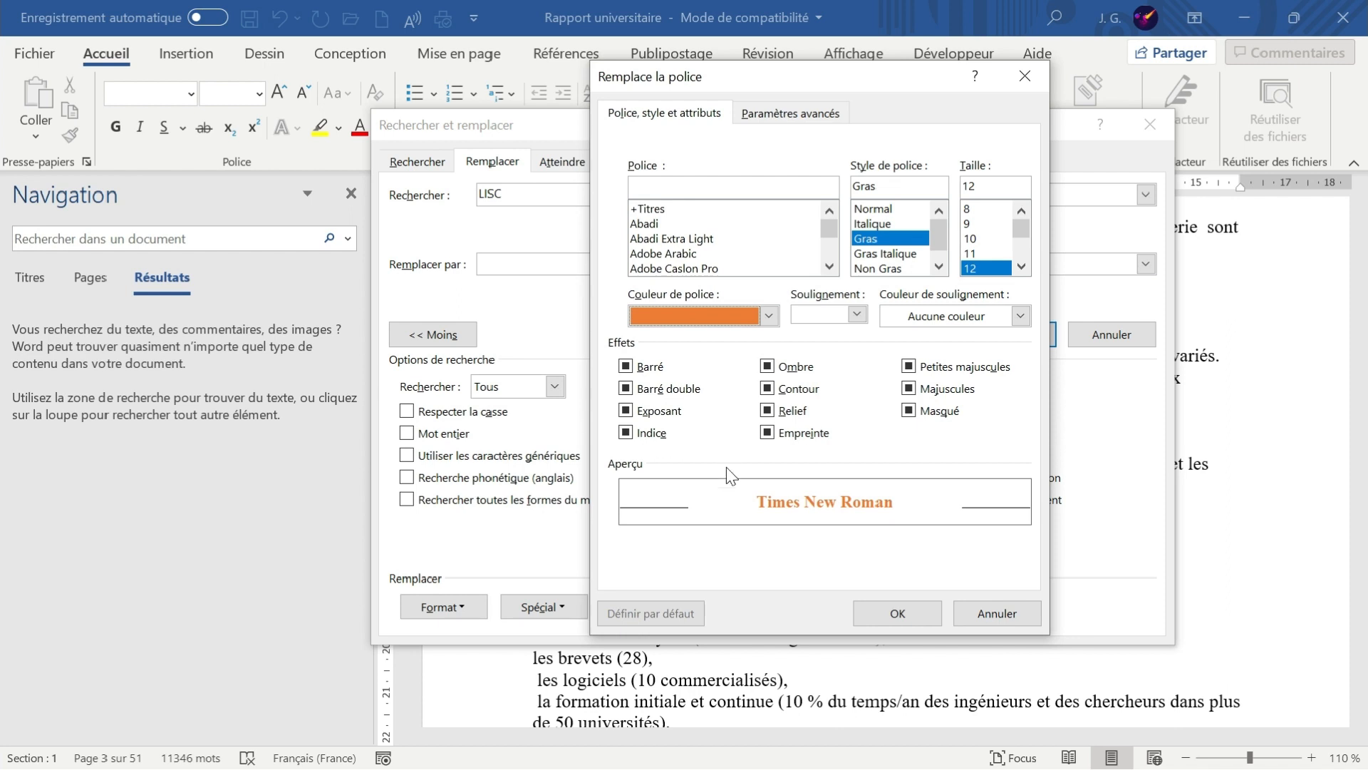
pyautogui.click(887, 606)
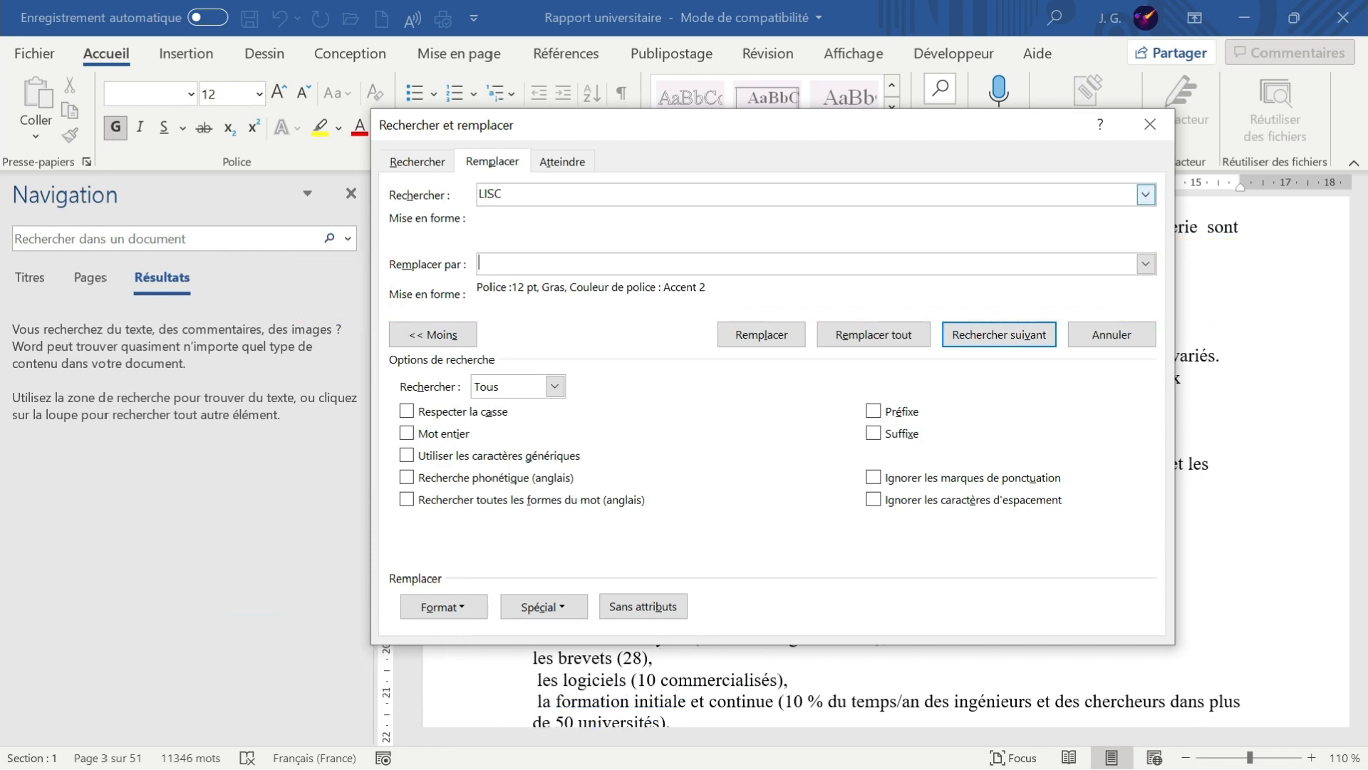
# Replace the formatting of all LISC occurrences and close Find and Replace
pyautogui.moveTo(555, 127); pyautogui.dragTo(894, 112)
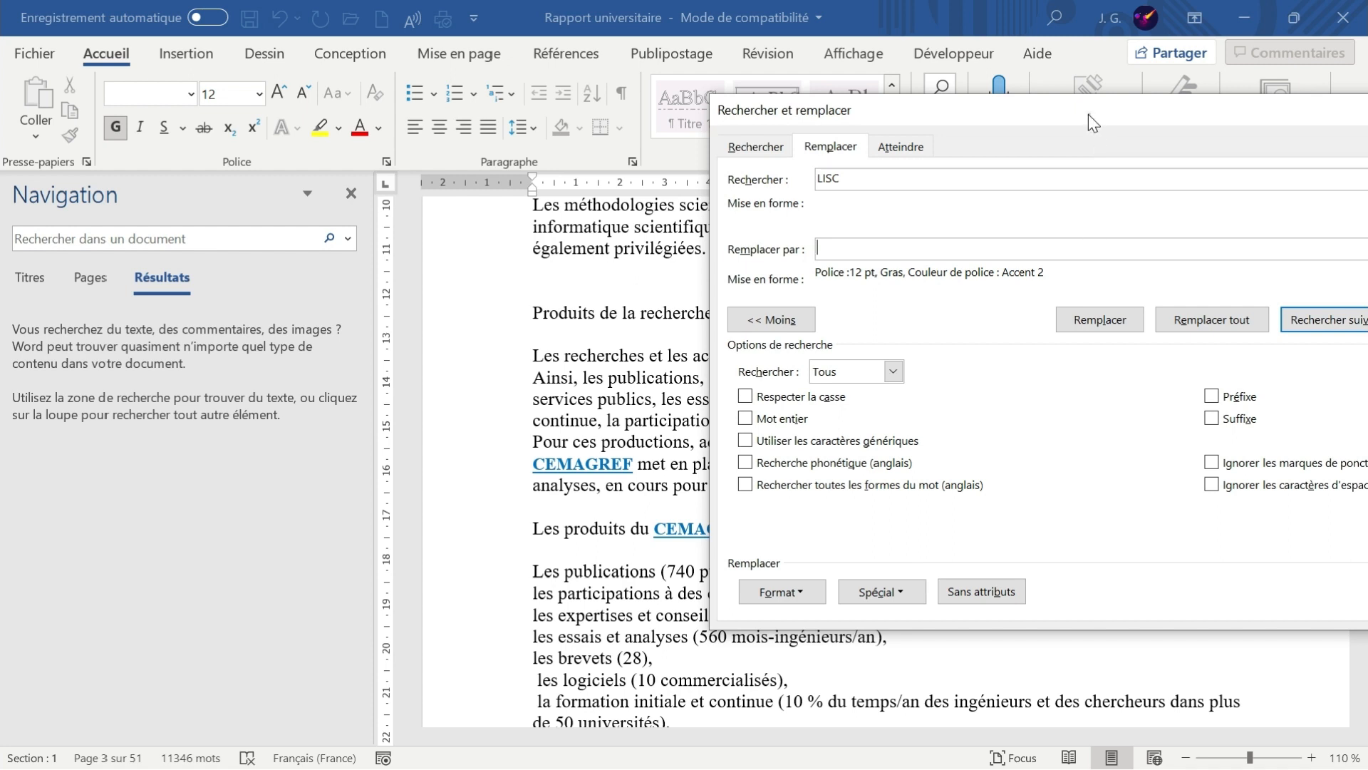
pyautogui.moveTo(1088, 114); pyautogui.dragTo(879, 116)
pyautogui.click(1001, 319)
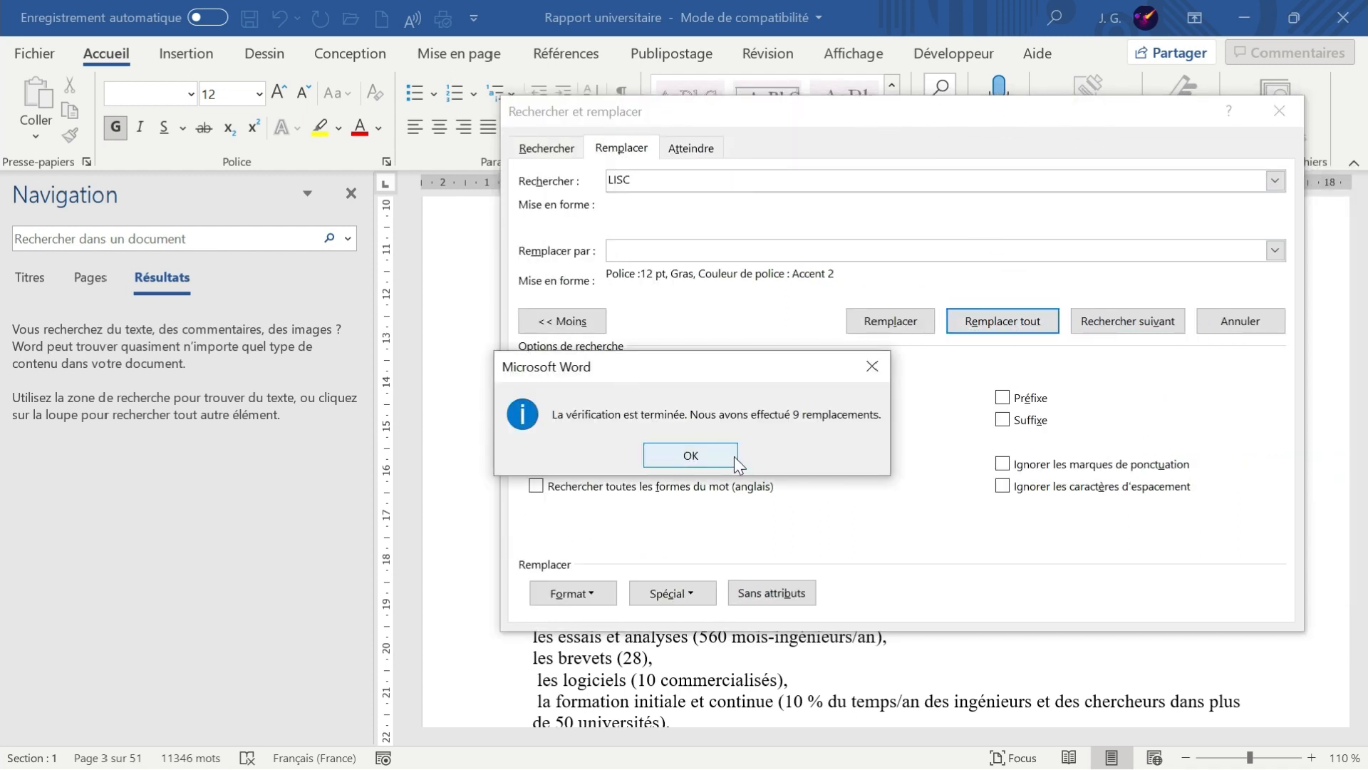
pyautogui.click(691, 455)
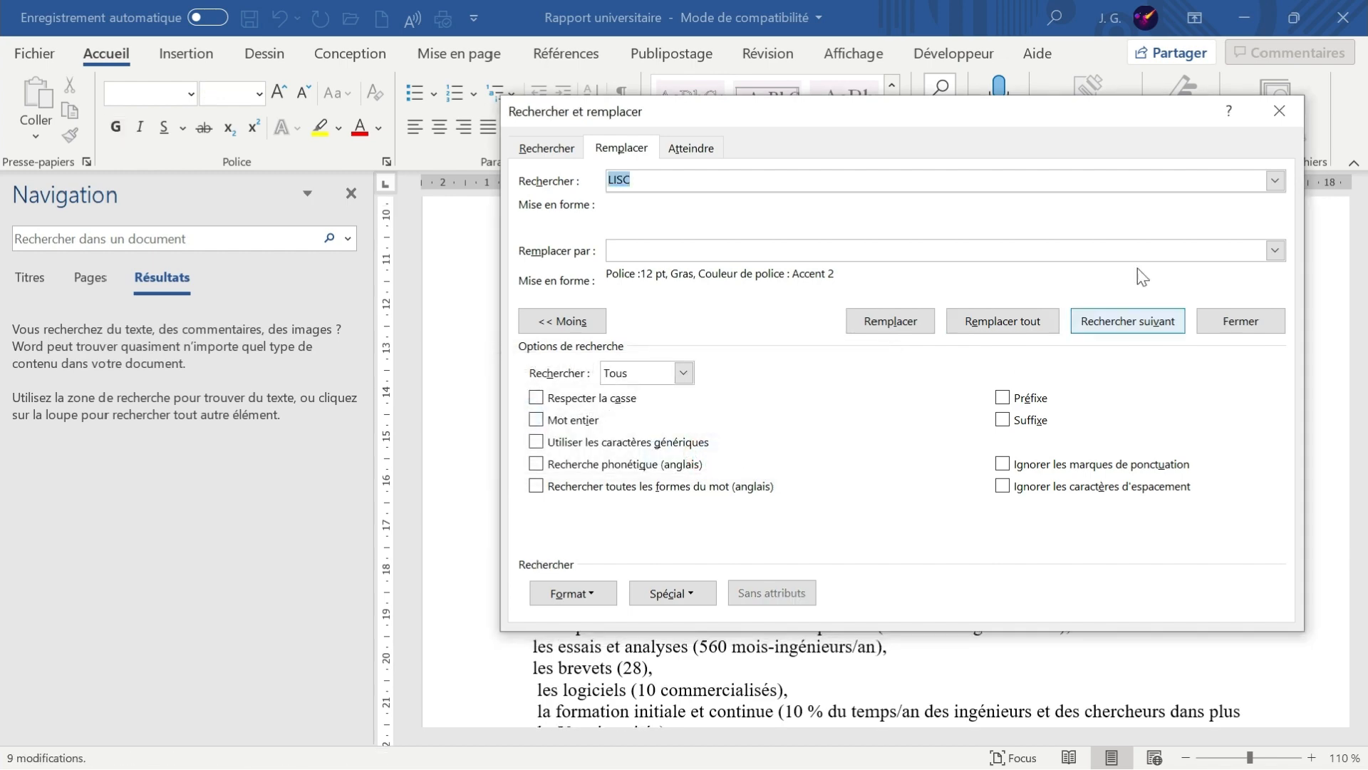
pyautogui.click(1282, 110)
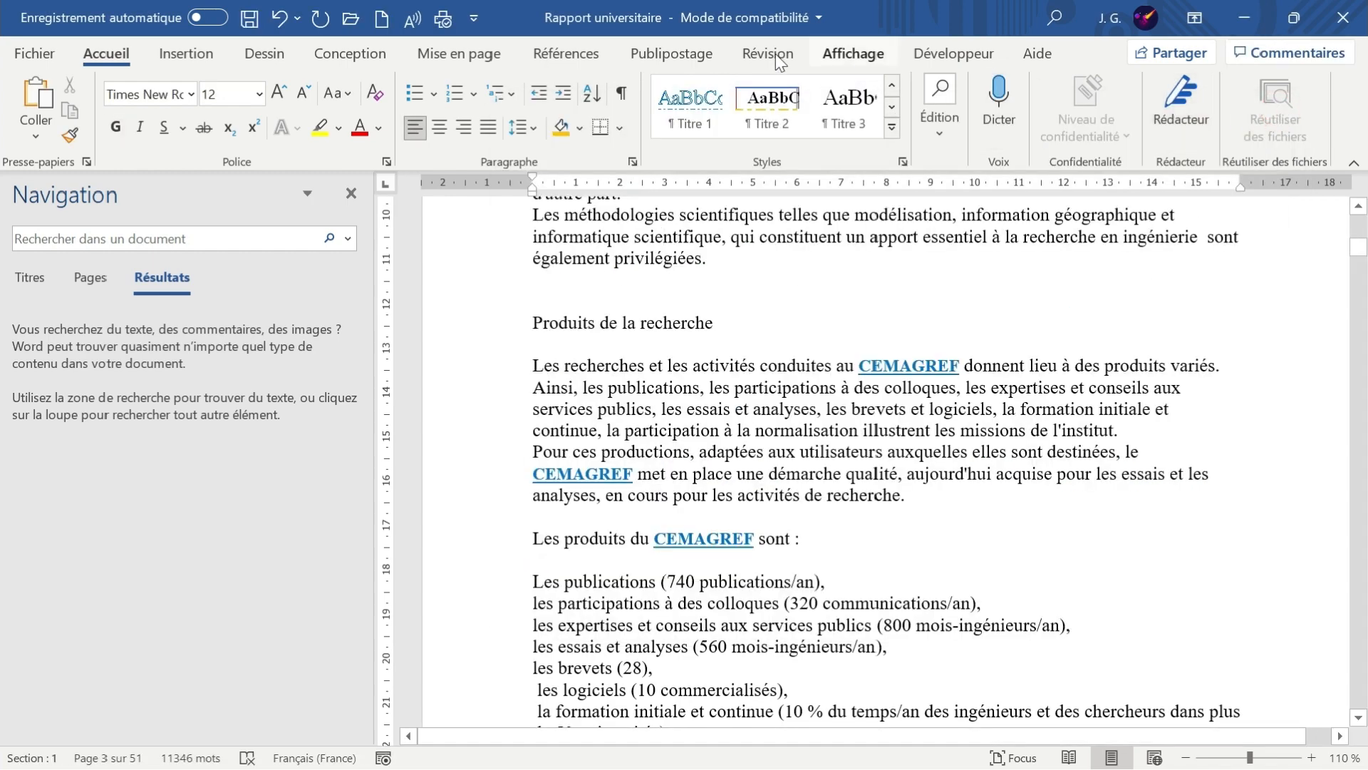
# Search the document for LISC and inspect the font formatting of its occurrences
pyautogui.click(189, 237)
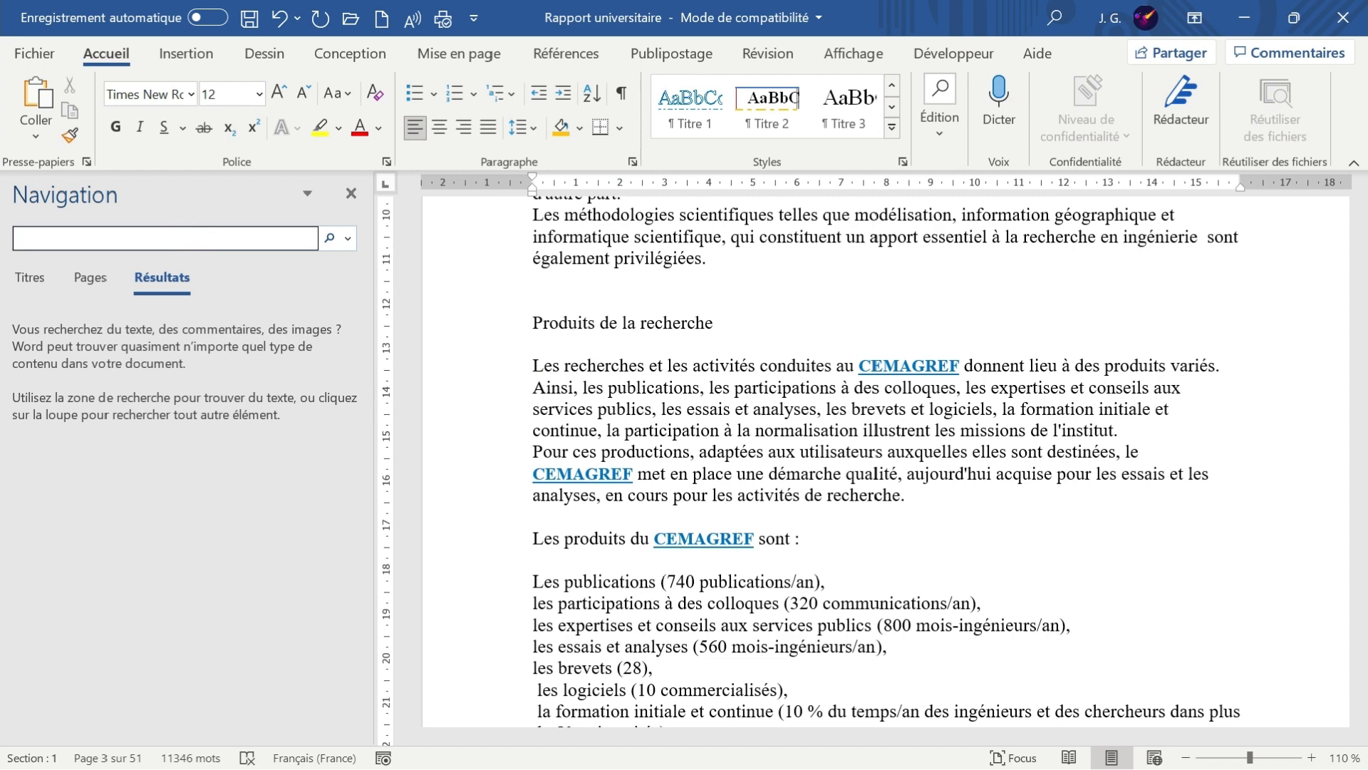
pyautogui.write('LISC')
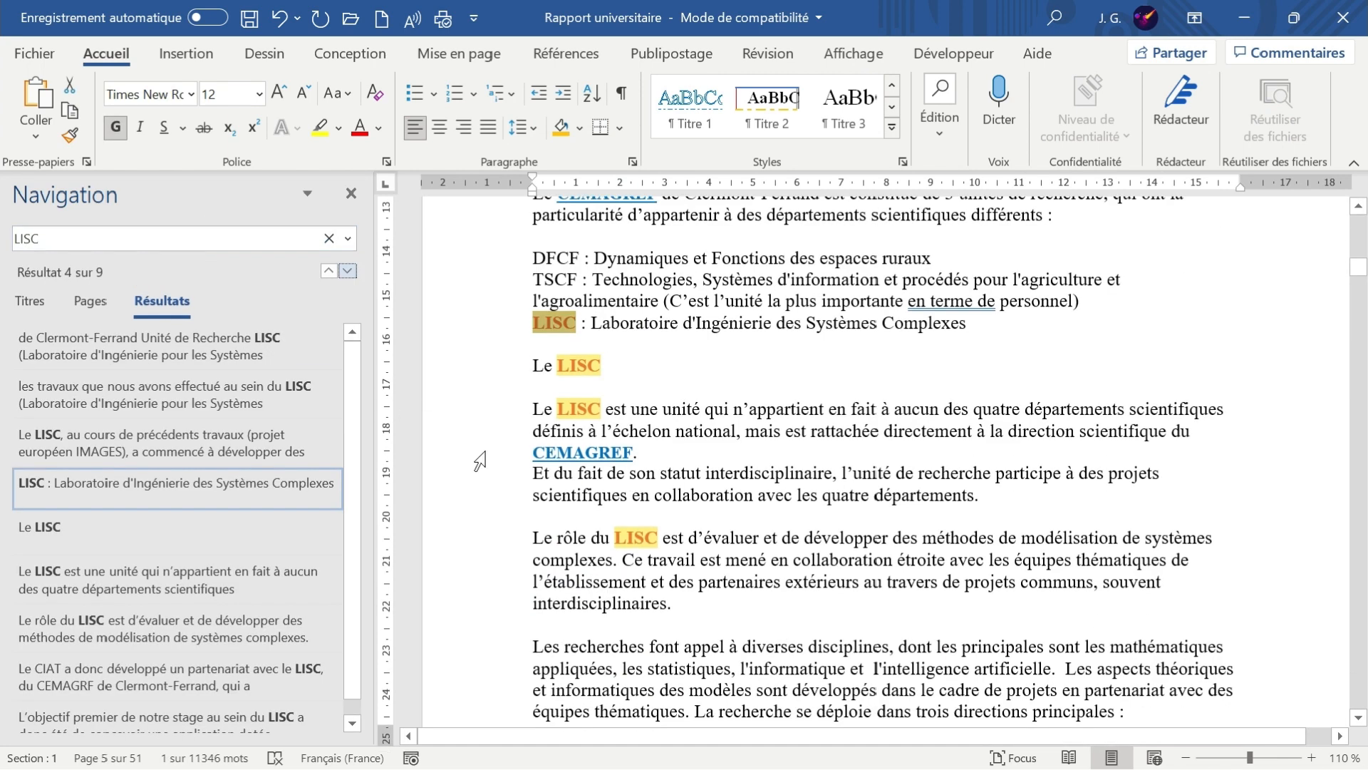
pyautogui.click(631, 536)
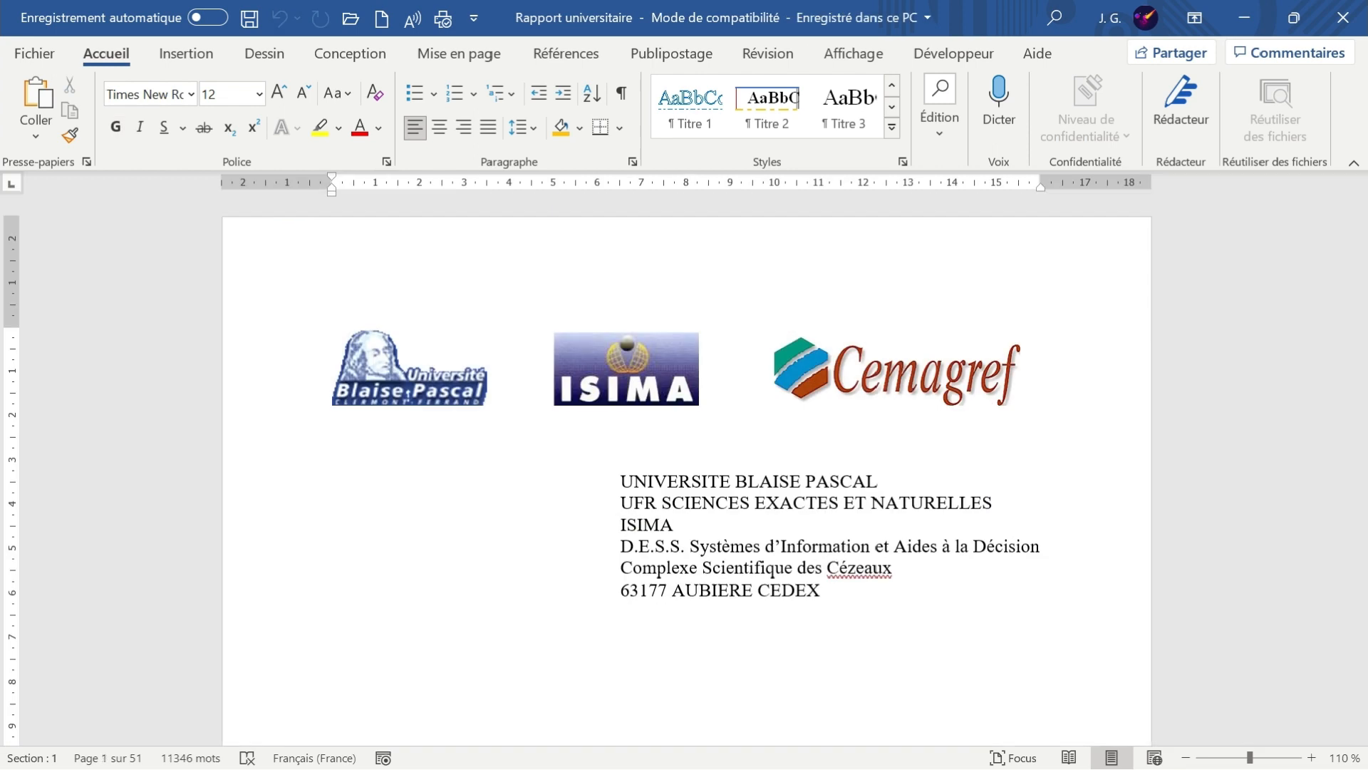
# Examine the tab stop that aligns the university address block on the cover page
pyautogui.scroll(-3, 687, 475)
pyautogui.scroll(3, 687, 475)
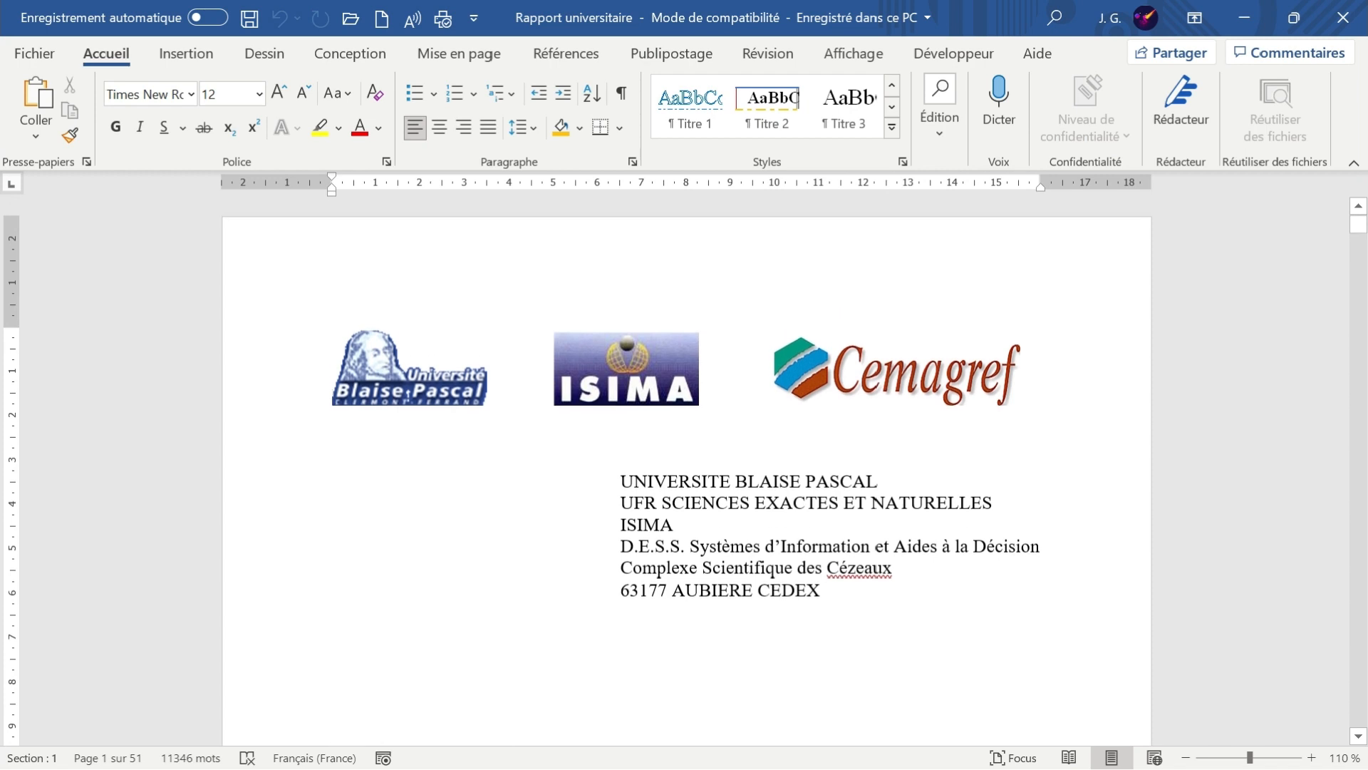
pyautogui.scroll(-3, 687, 463)
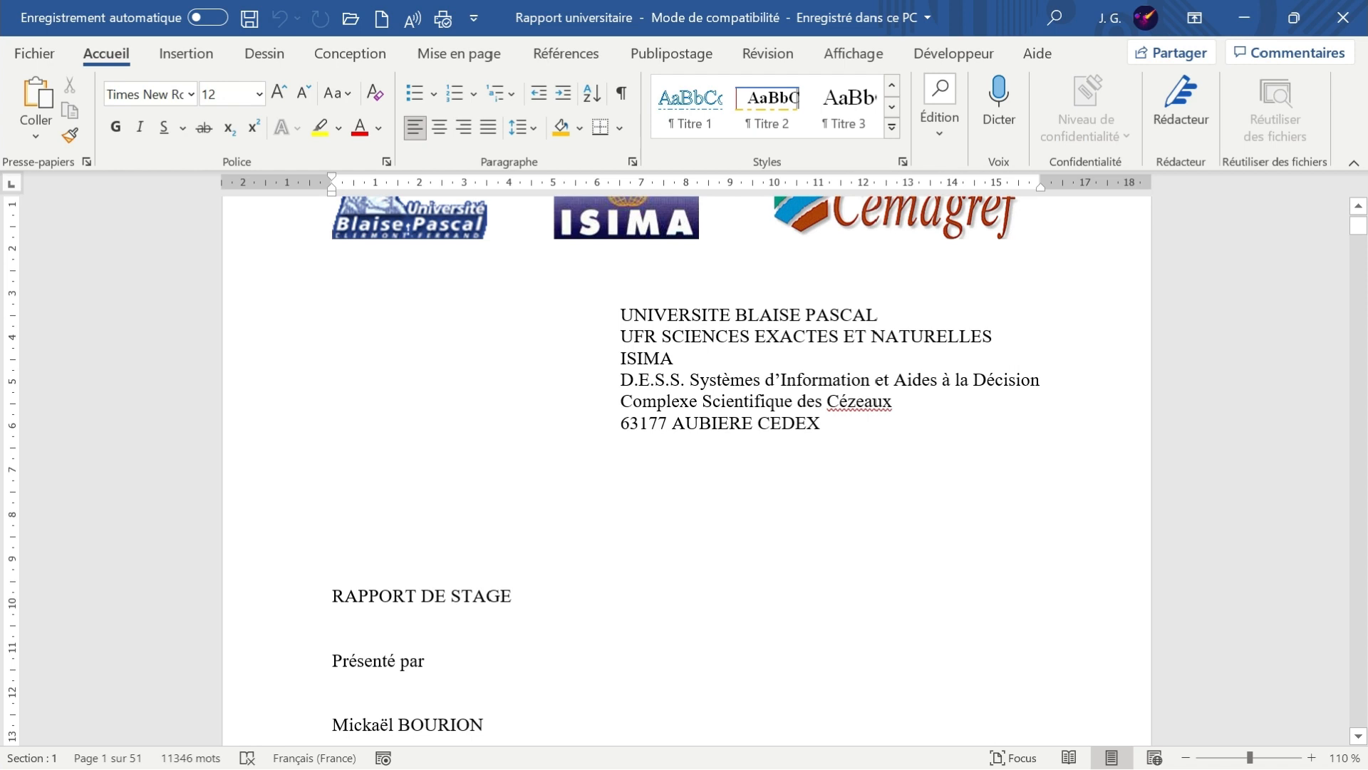
pyautogui.moveTo(618, 308); pyautogui.dragTo(826, 428)
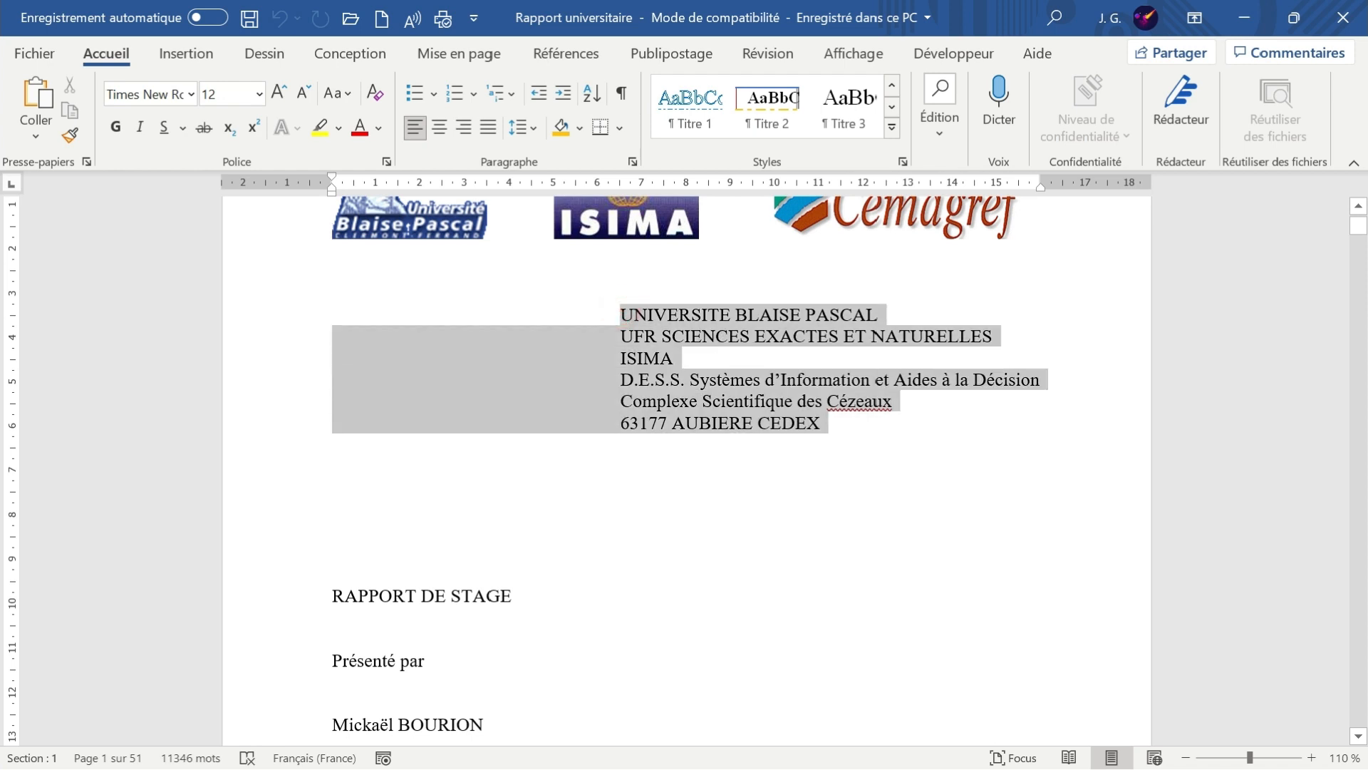
pyautogui.scroll(2, 773, 379)
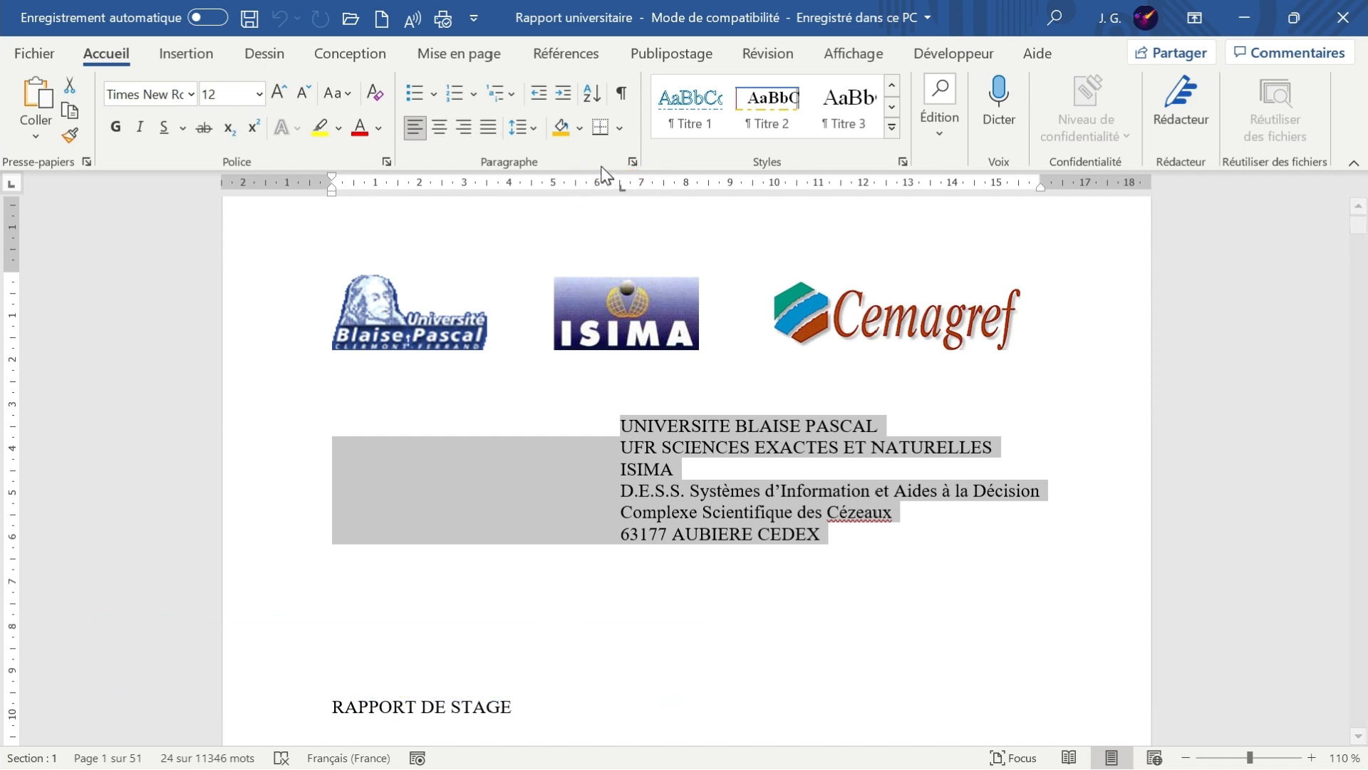
pyautogui.click(704, 430)
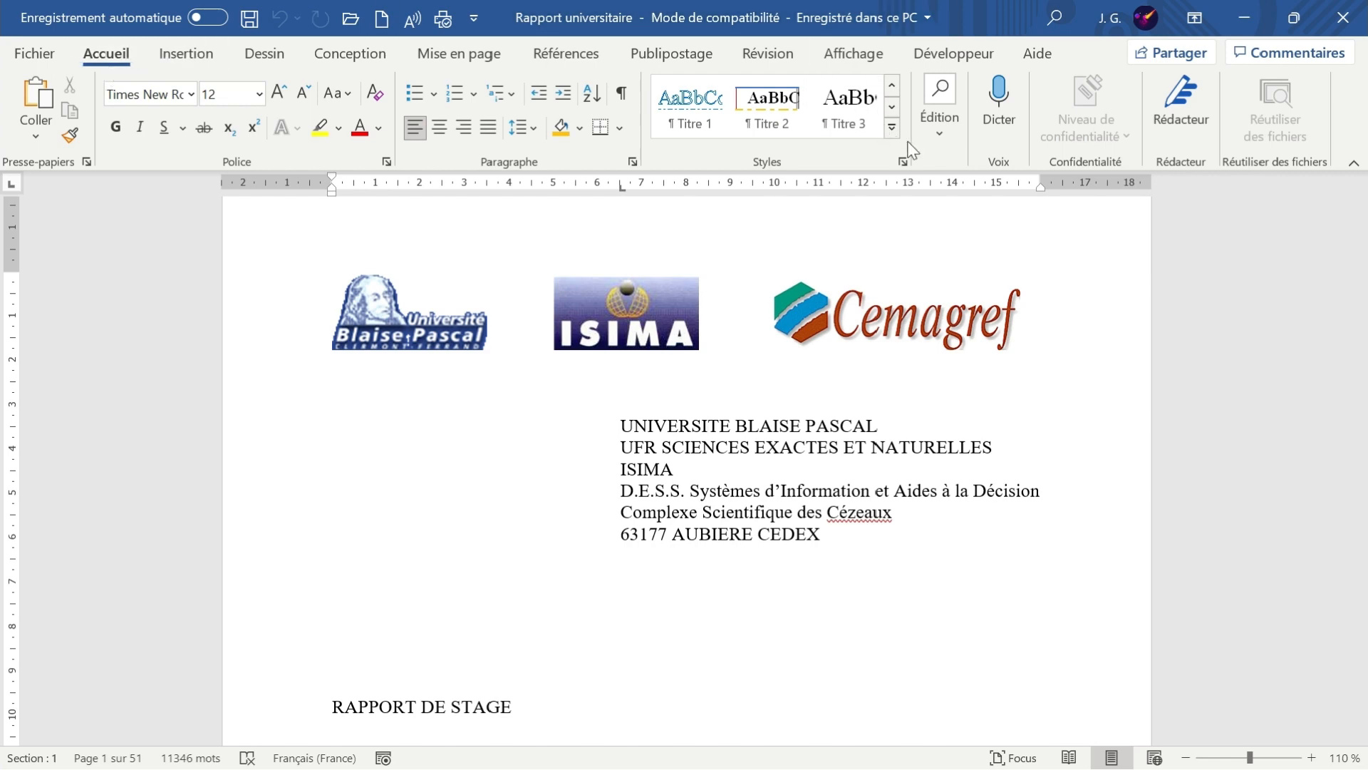
# In Find and Replace, clear the existing search formatting and set it to find left-aligned tab stops at 6,5 cm
pyautogui.click(938, 139)
pyautogui.click(957, 208)
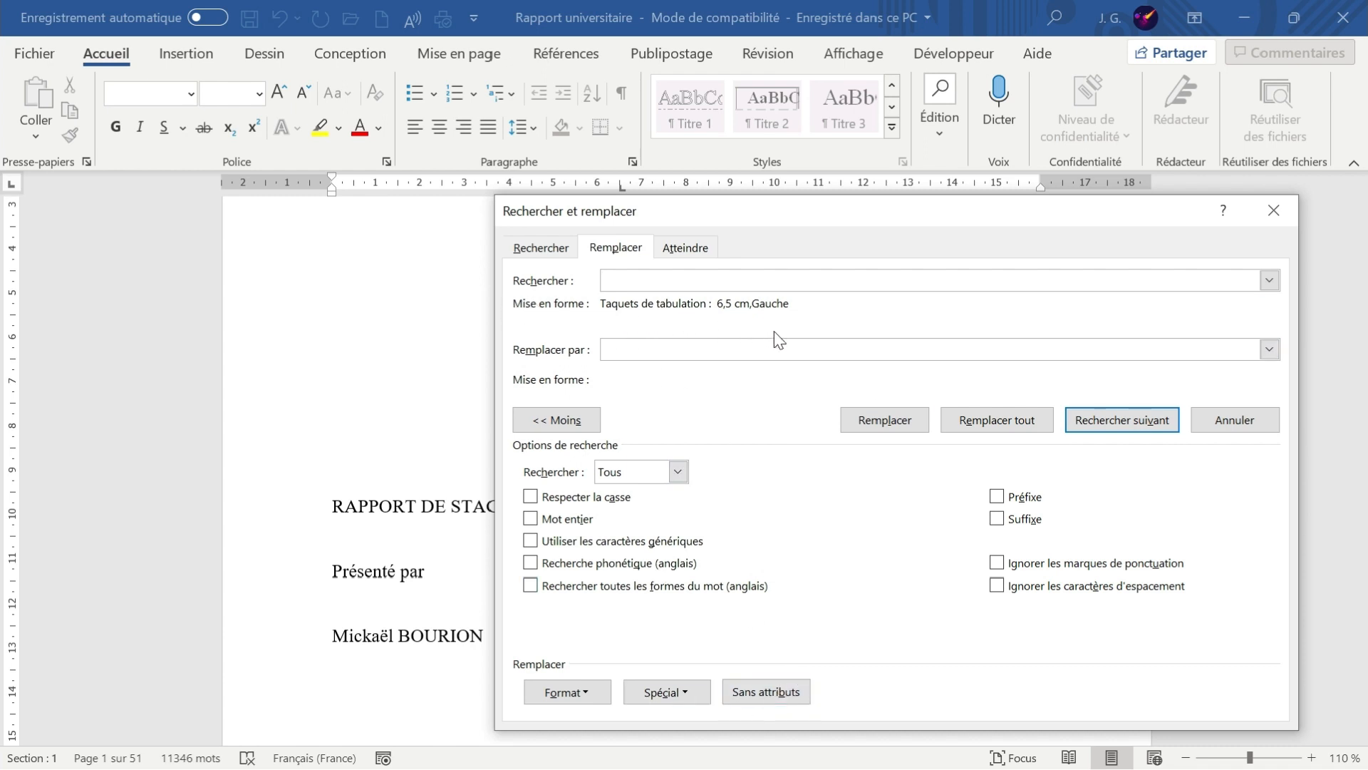
pyautogui.click(775, 692)
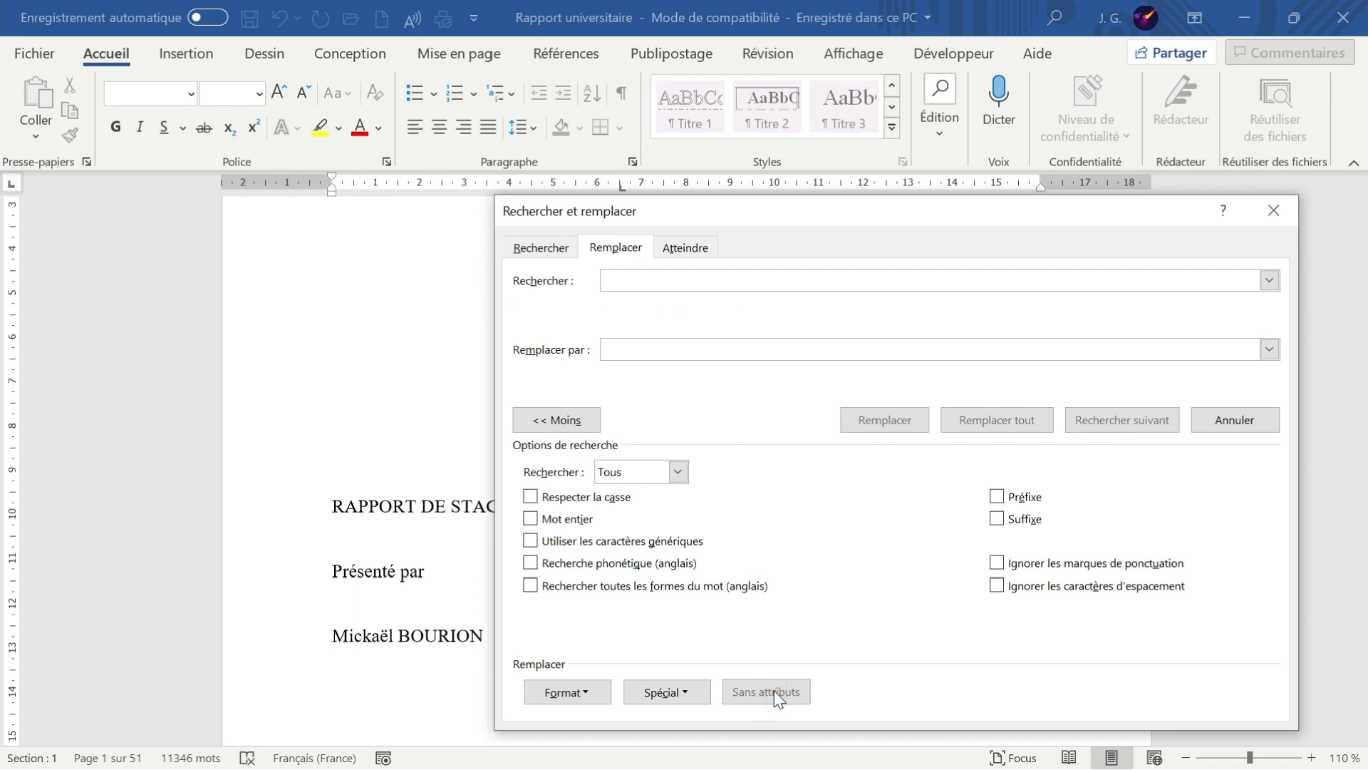
pyautogui.click(632, 277)
pyautogui.click(567, 692)
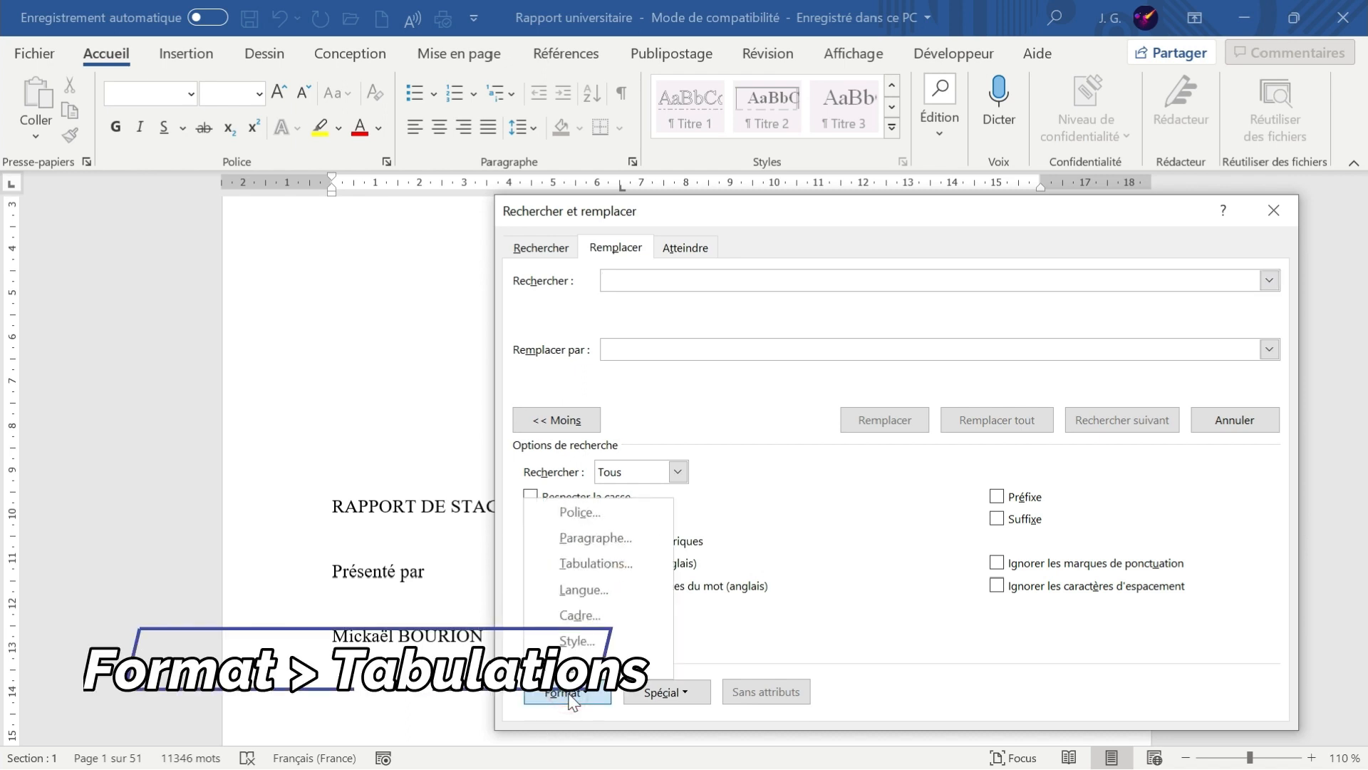
pyautogui.click(584, 565)
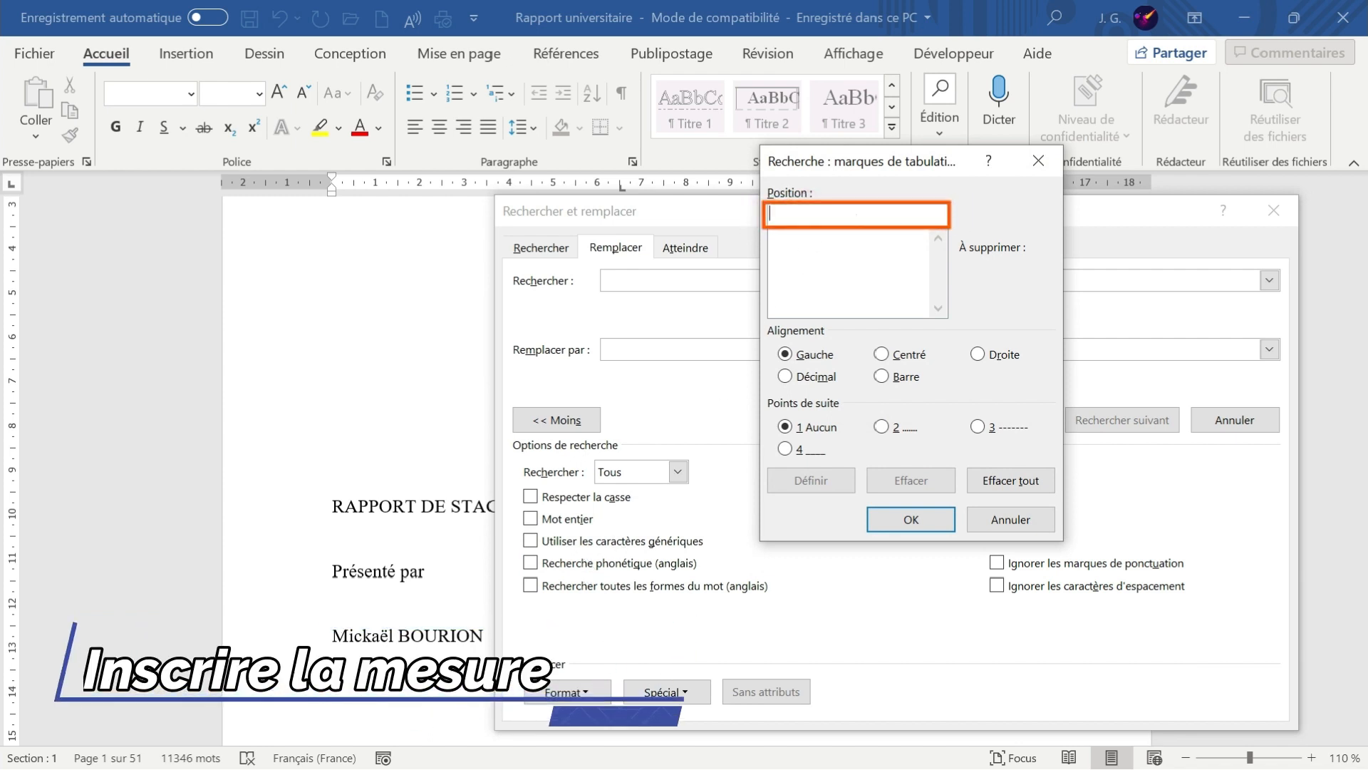
pyautogui.write('6,5')
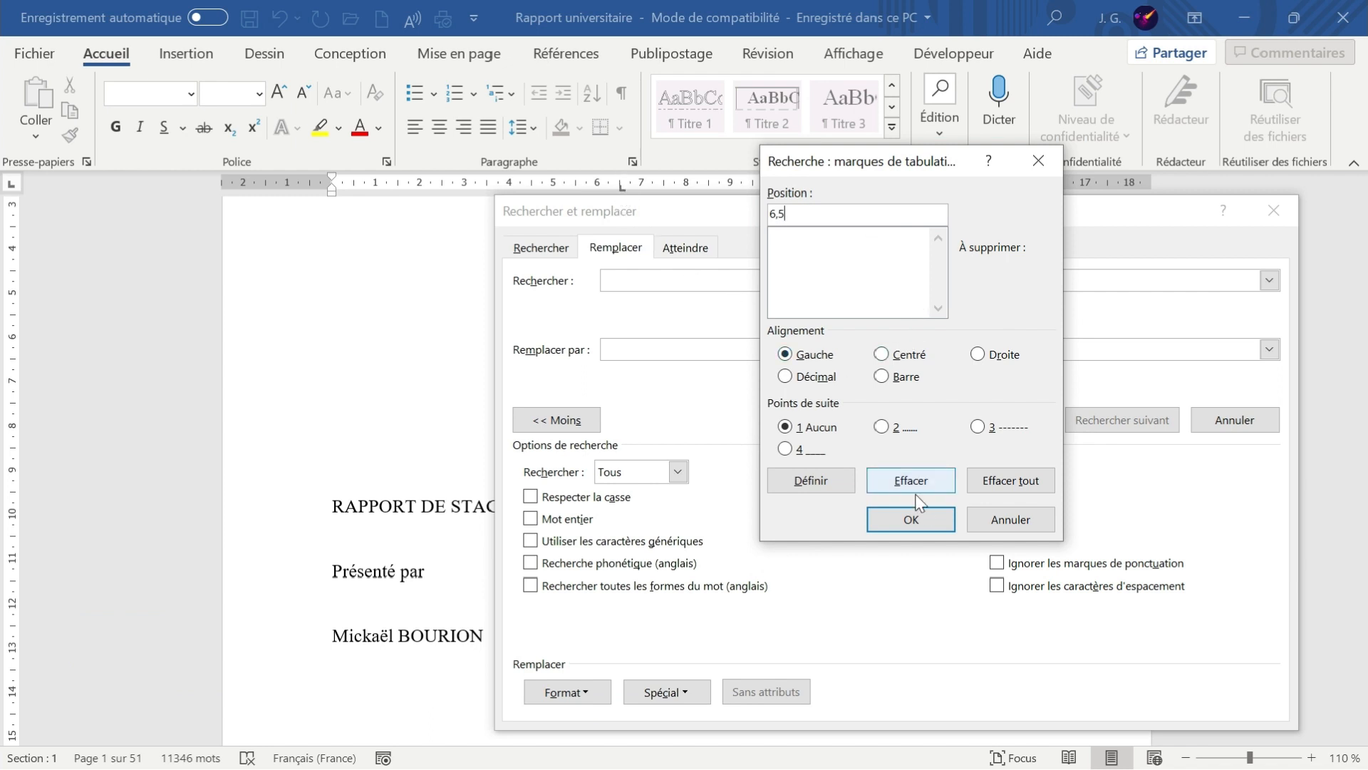
pyautogui.click(916, 521)
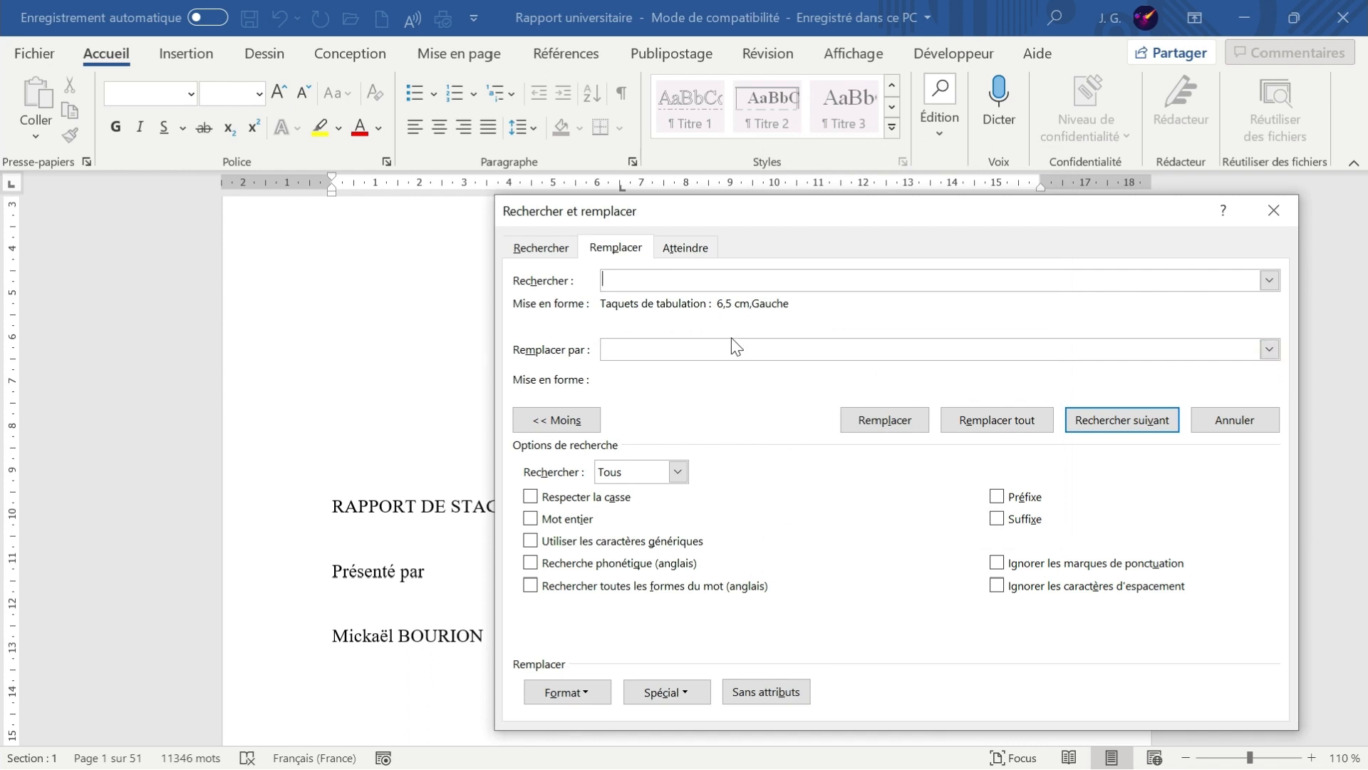
# Set the replacement formatting to a left-aligned tab stop at 5,5 cm with no leader
pyautogui.click(685, 348)
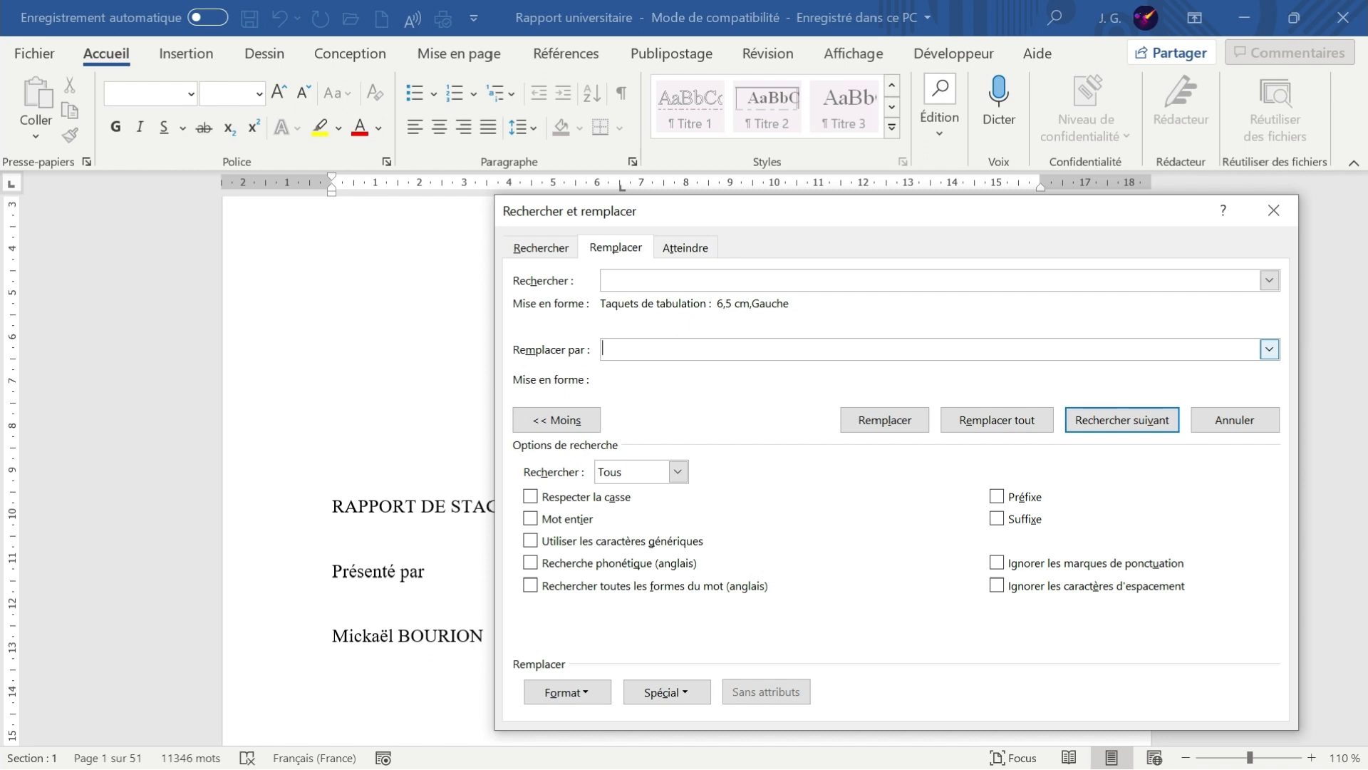
pyautogui.click(578, 699)
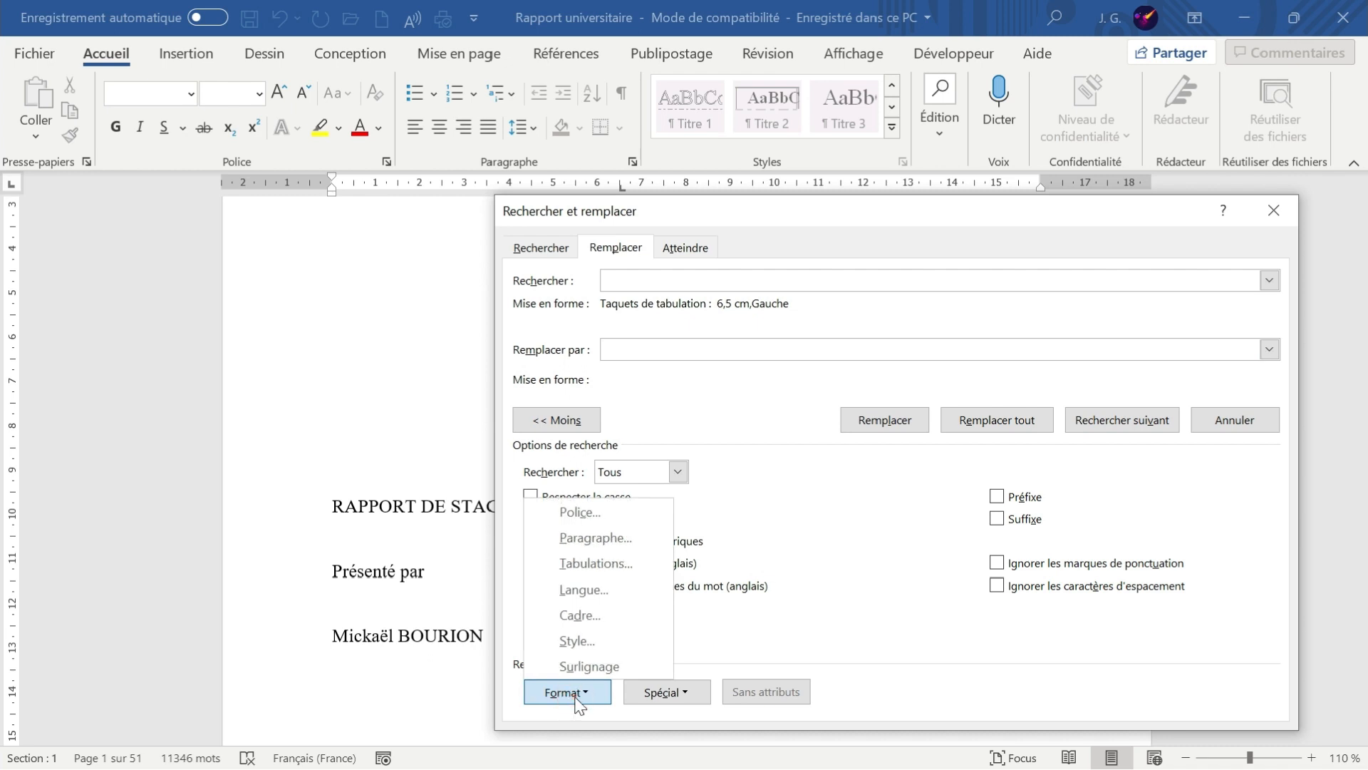
pyautogui.click(583, 562)
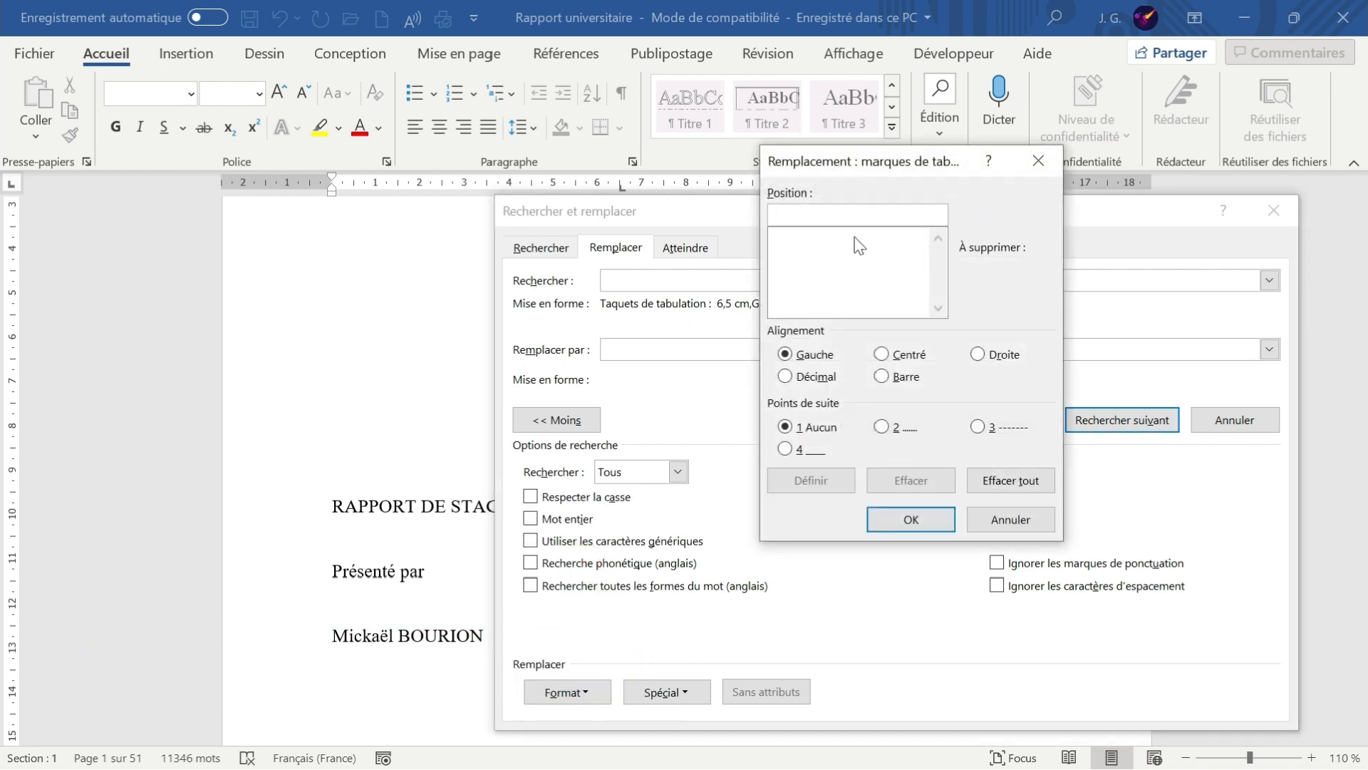
pyautogui.write('5,5')
pyautogui.click(910, 519)
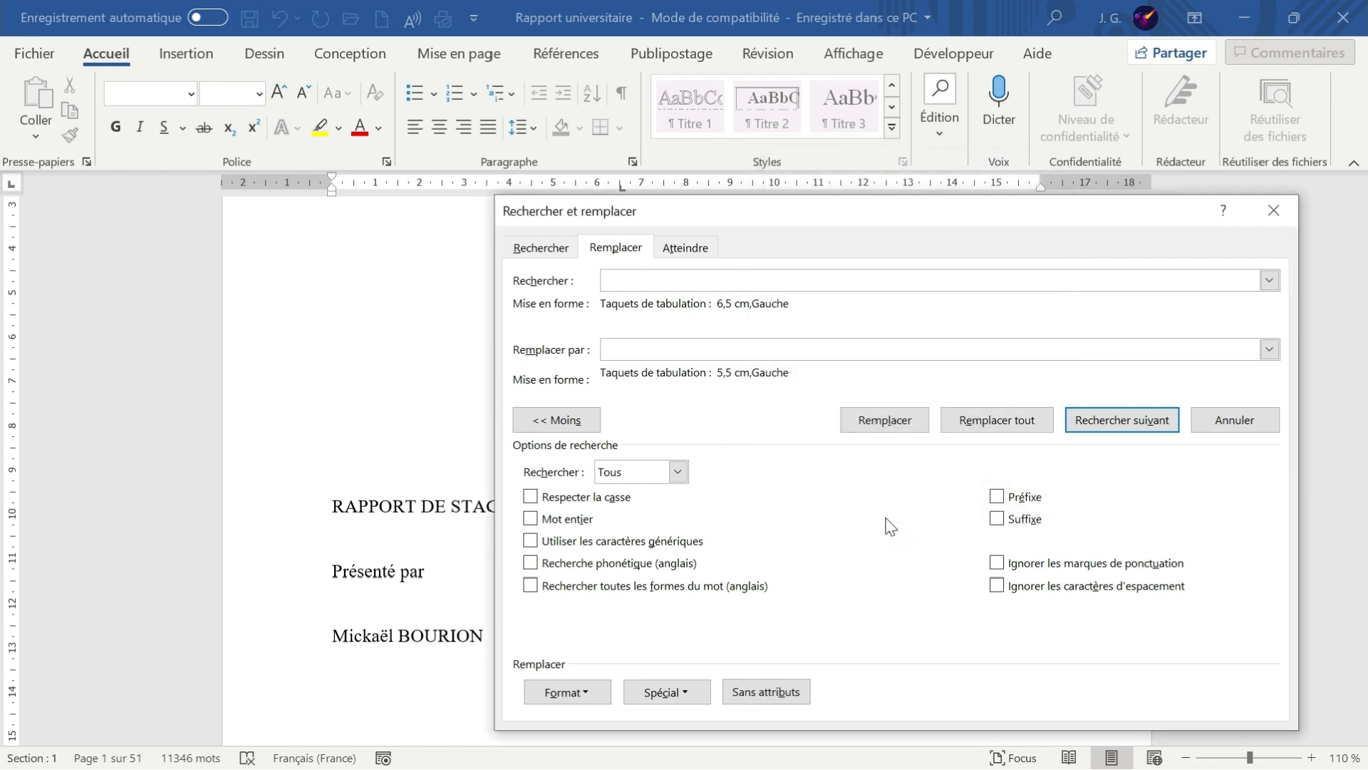
# Replace all matching 6,5 cm tab stops throughout the document and close Find and Replace
pyautogui.click(646, 272)
pyautogui.click(634, 350)
pyautogui.click(980, 420)
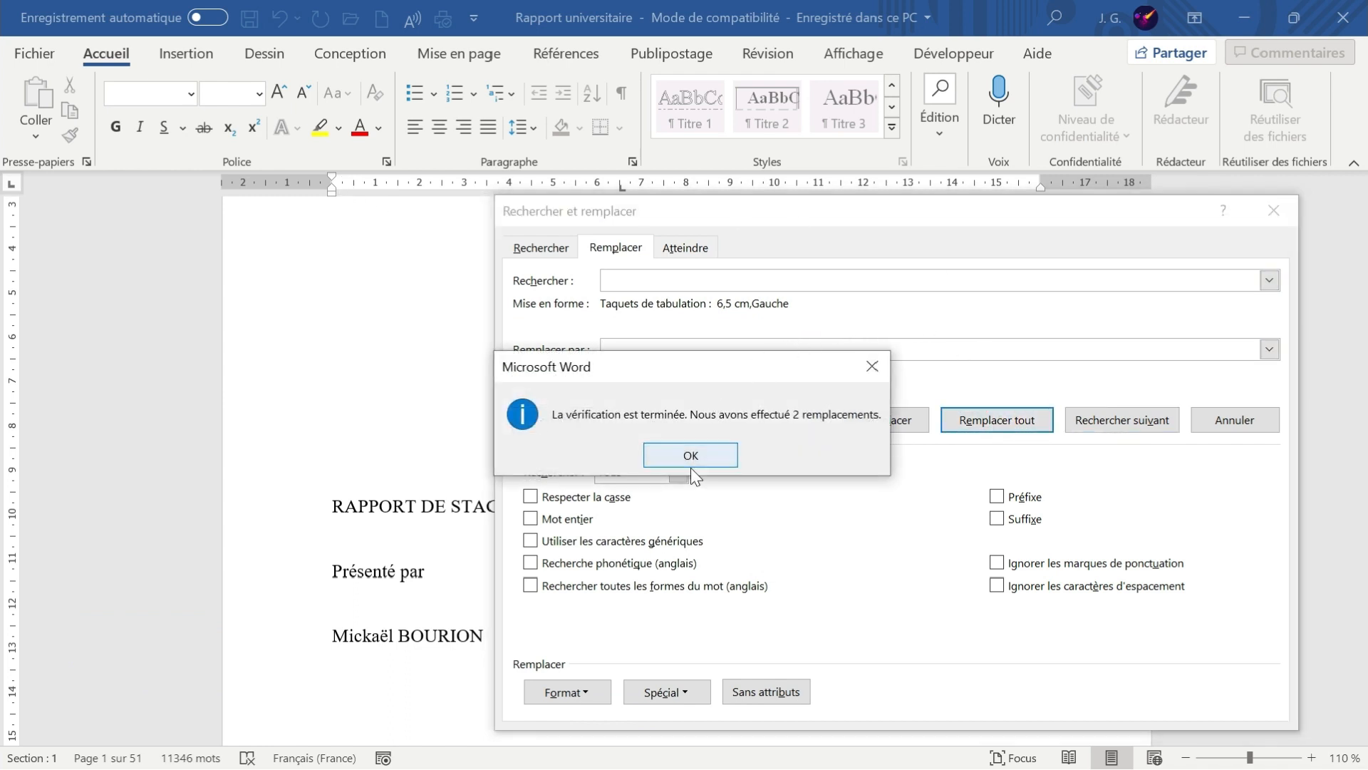
pyautogui.click(696, 459)
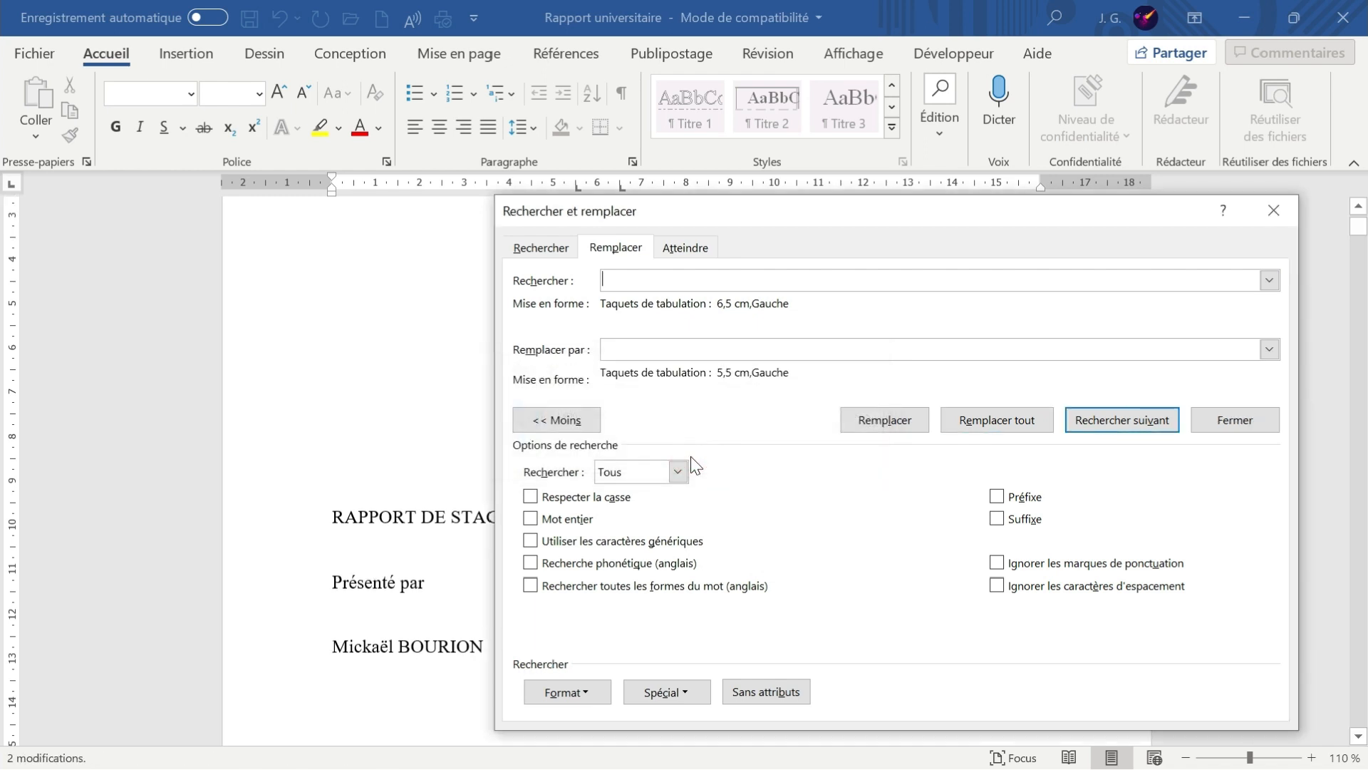
pyautogui.click(1274, 210)
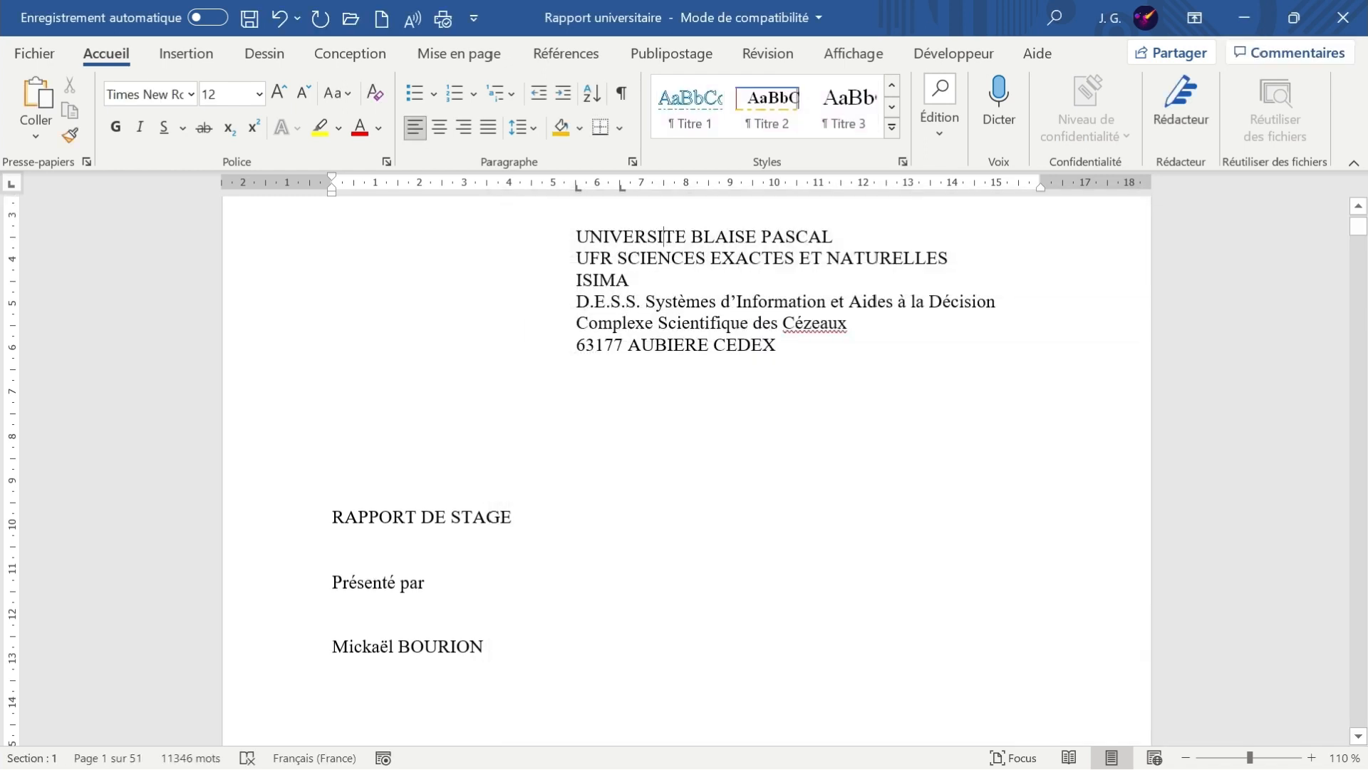
# Examine the tab alignment of the university address block beneath the logos on the cover page
pyautogui.scroll(3, 677, 449)
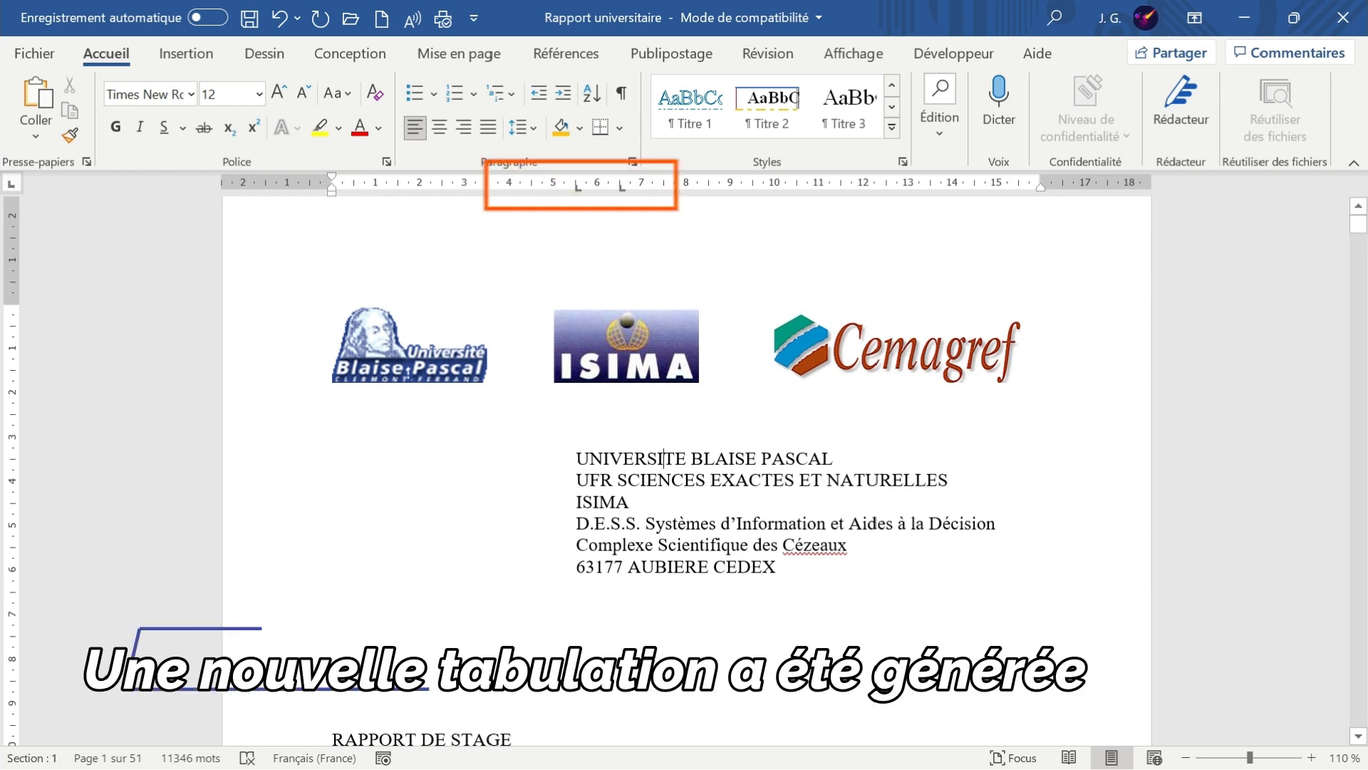
pyautogui.moveTo(575, 457); pyautogui.dragTo(784, 567)
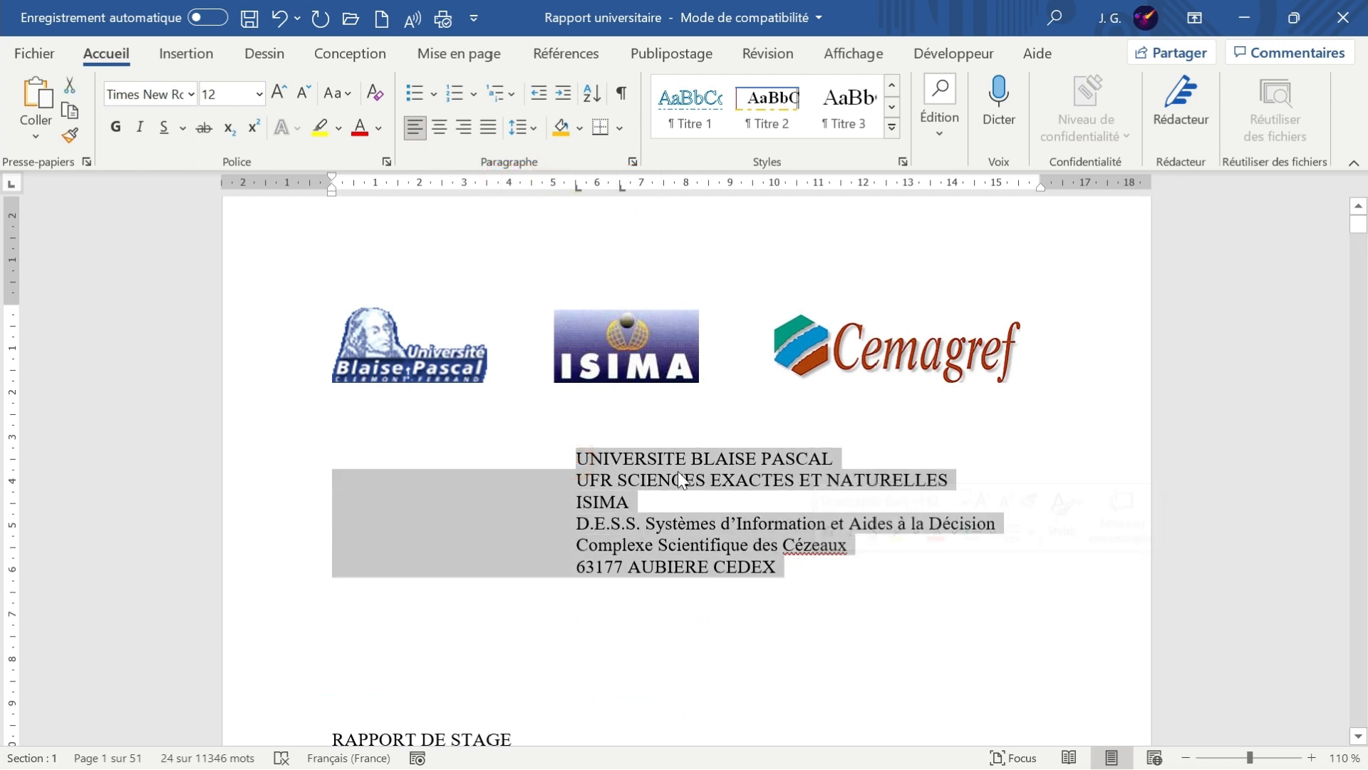
pyautogui.click(644, 525)
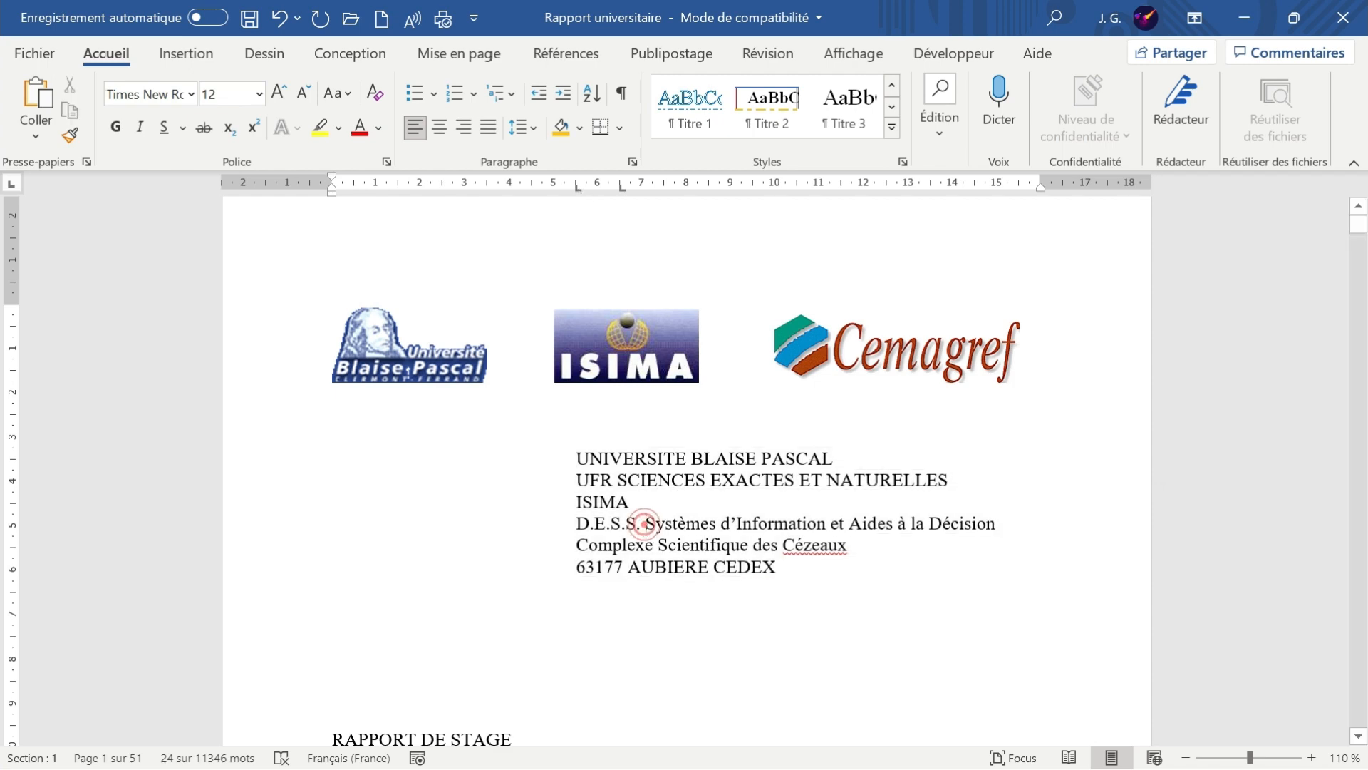